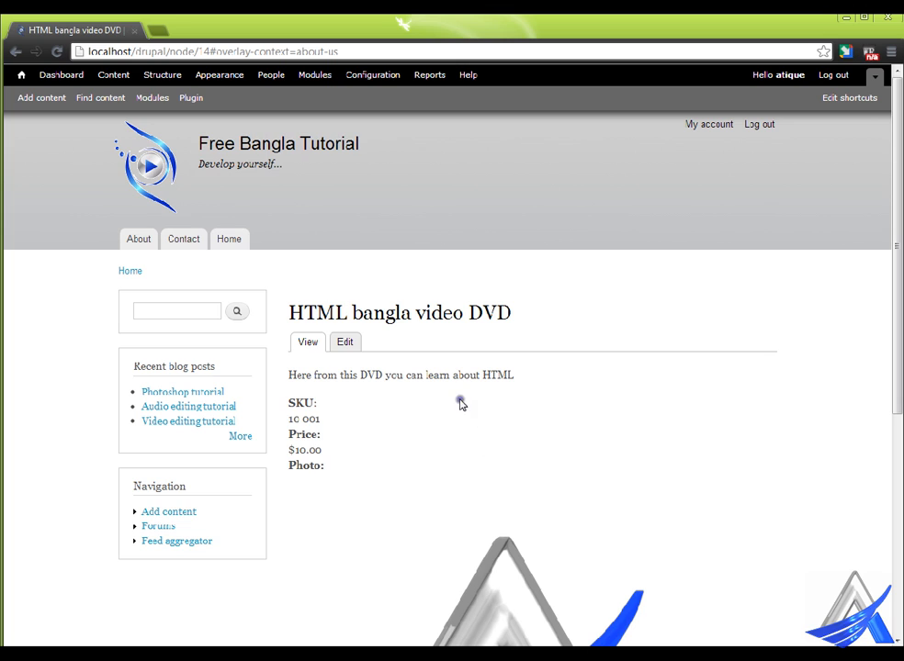
Open the field management of the Product content type and review its existing fields and the new-field entry.
{"action": "double_click", "coordinate": [310, 405]}
{"action": "left_click", "coordinate": [161, 74]}
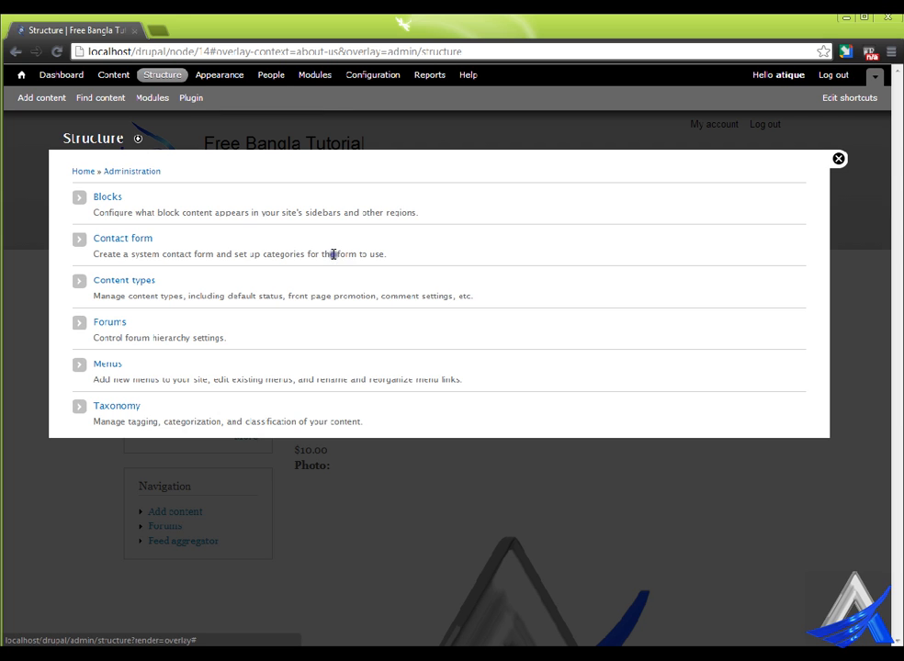
{"action": "left_click", "coordinate": [138, 286]}
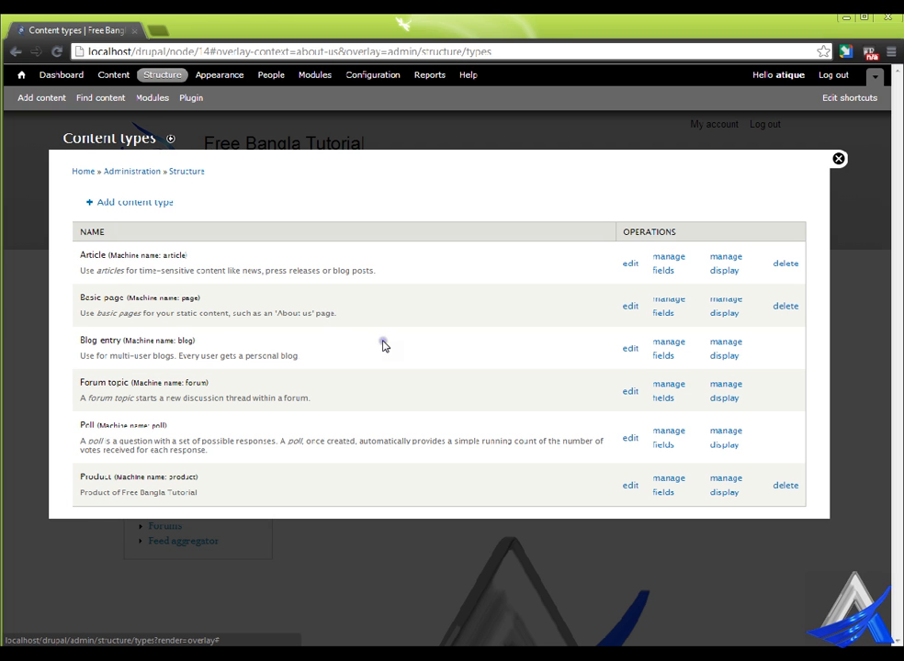
{"action": "left_click_drag", "start_coordinate": [84, 479], "coordinate": [130, 482]}
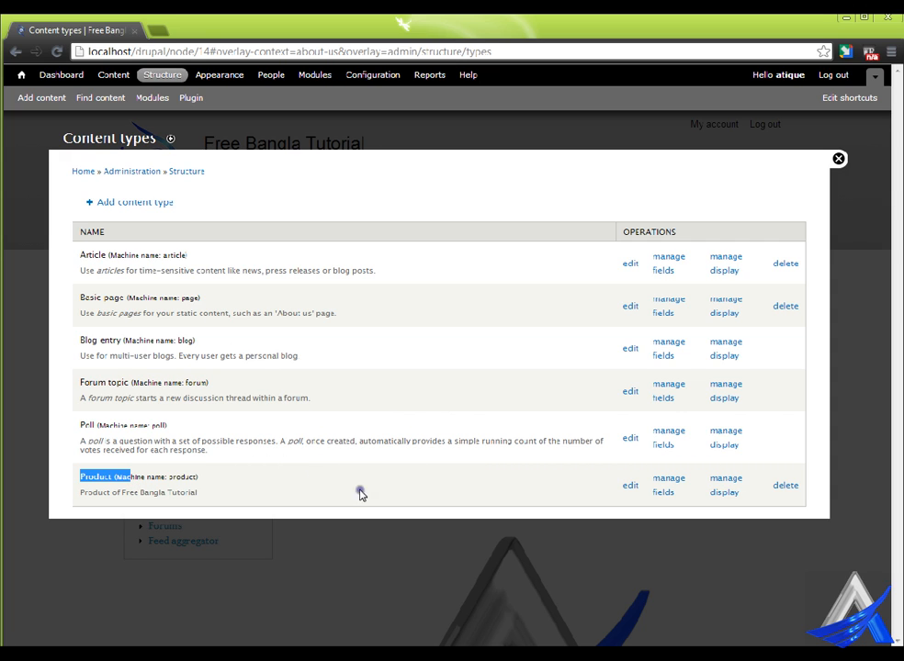
{"action": "left_click", "coordinate": [702, 495]}
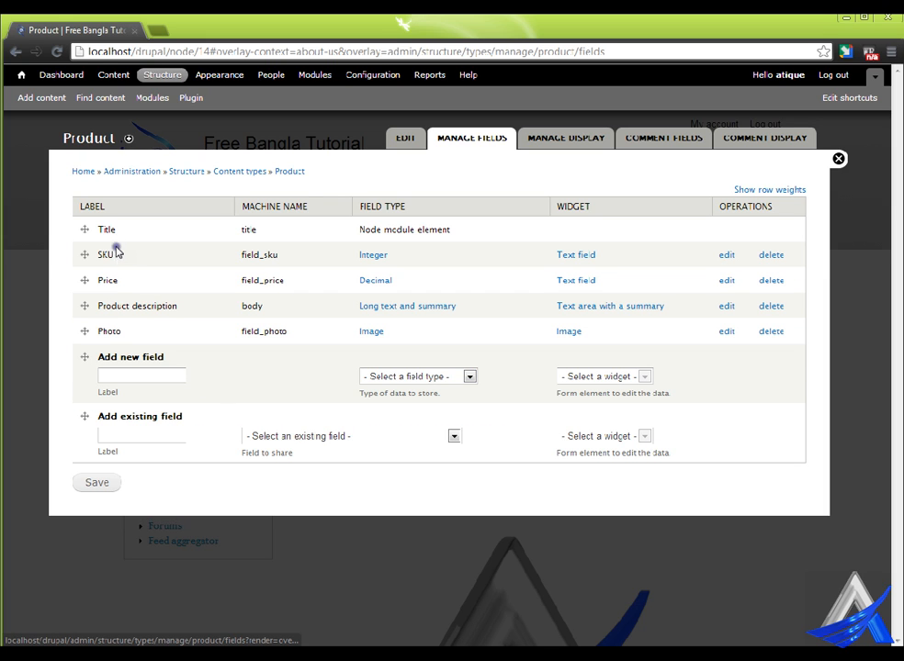
{"action": "left_click", "coordinate": [141, 375]}
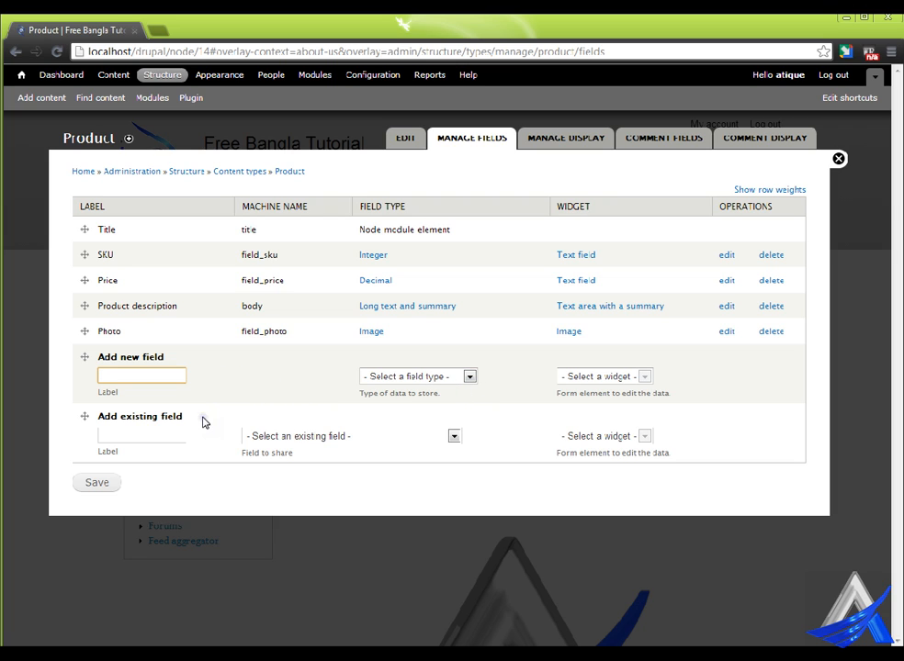
Open the form for creating new Product content and look through its fields.
{"action": "left_click", "coordinate": [55, 99]}
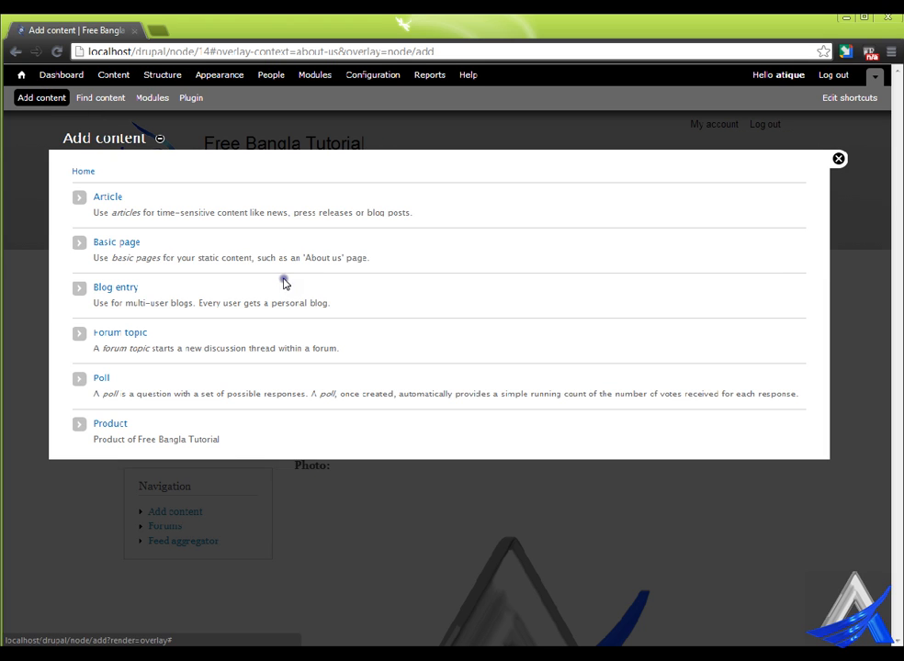
{"action": "left_click", "coordinate": [119, 426]}
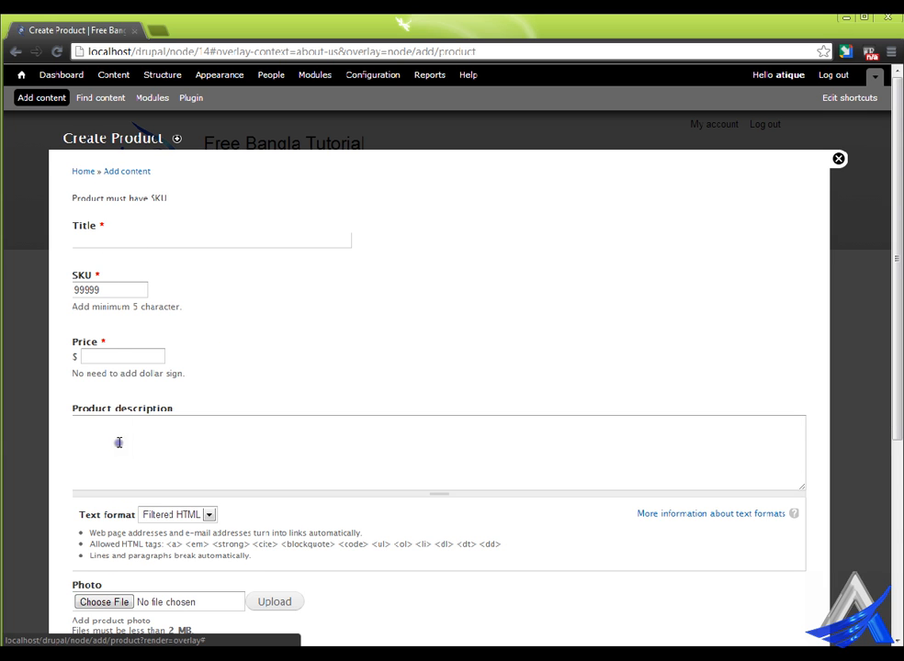
{"action": "scroll", "coordinate": [119, 440], "scroll_direction": "down", "scroll_amount": 2}
{"action": "scroll", "coordinate": [135, 540], "scroll_direction": "down", "scroll_amount": 1}
{"action": "scroll", "coordinate": [364, 475], "scroll_direction": "up", "scroll_amount": 3}
Revisit the Product content type's field management to view the existing-field entry, and close the overlay.
{"action": "left_click", "coordinate": [175, 71]}
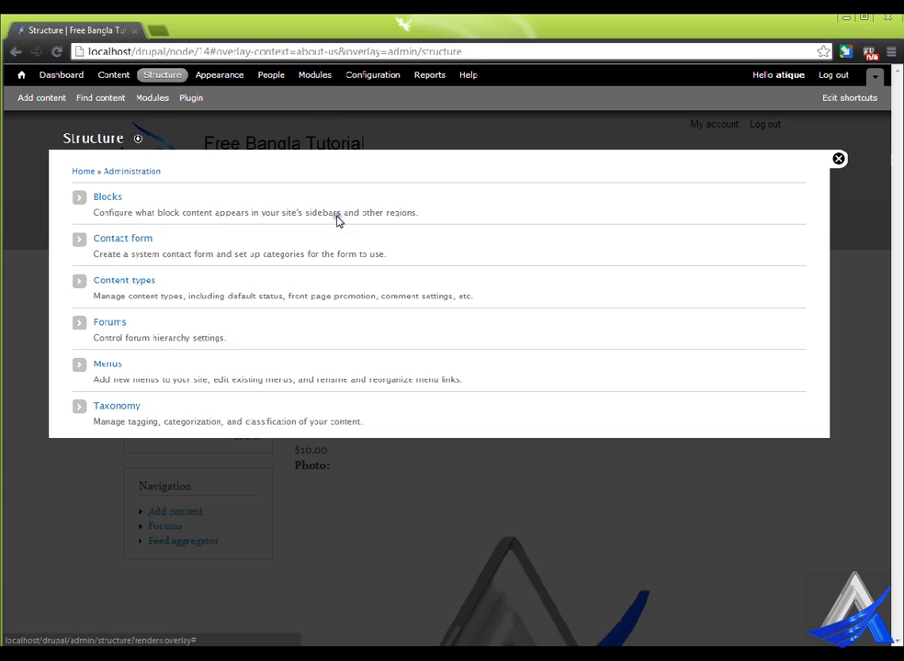
{"action": "left_click", "coordinate": [146, 284]}
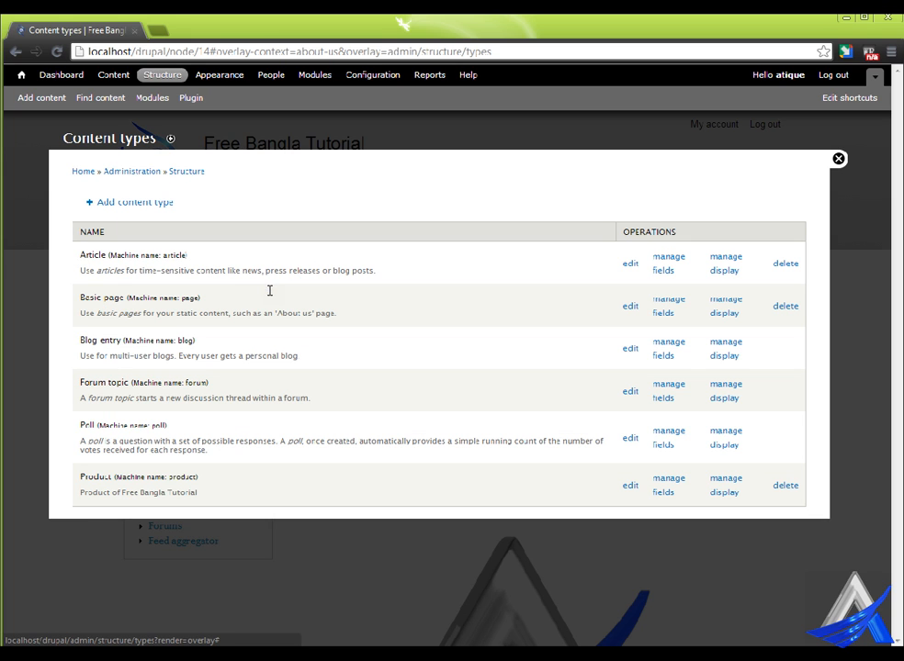
{"action": "left_click", "coordinate": [668, 478]}
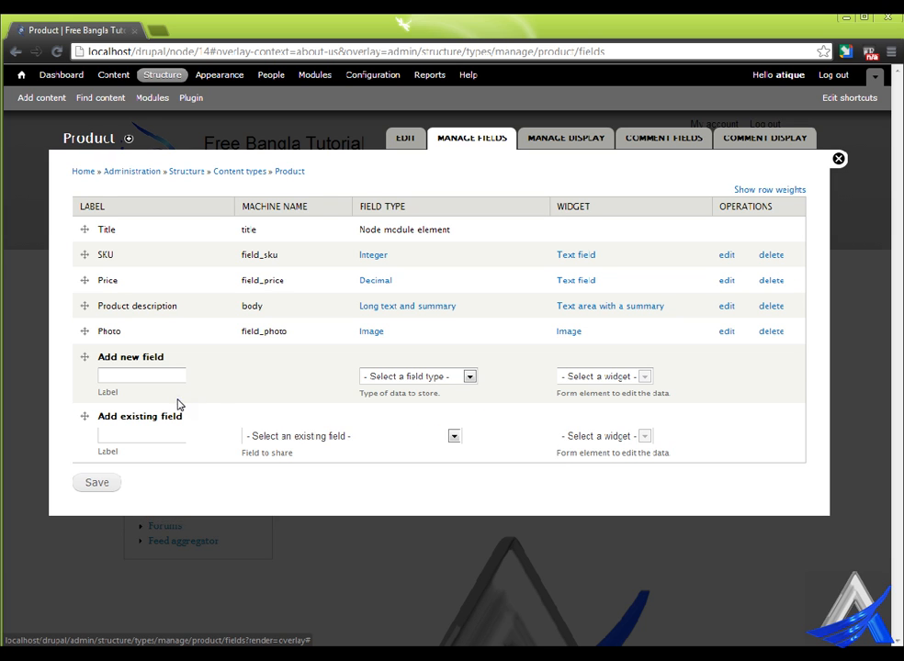
{"action": "left_click", "coordinate": [149, 439]}
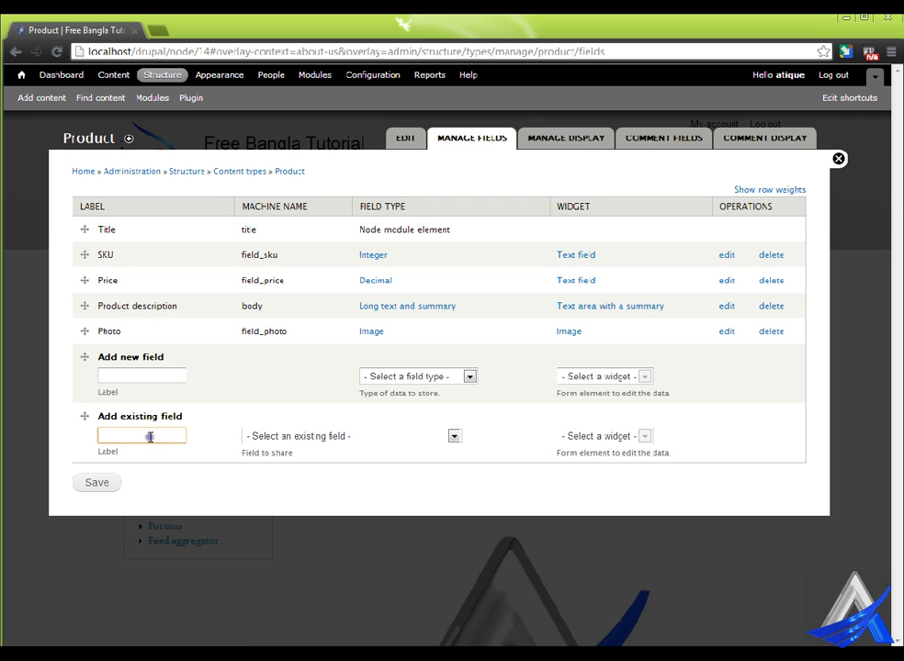
{"action": "left_click", "coordinate": [875, 156]}
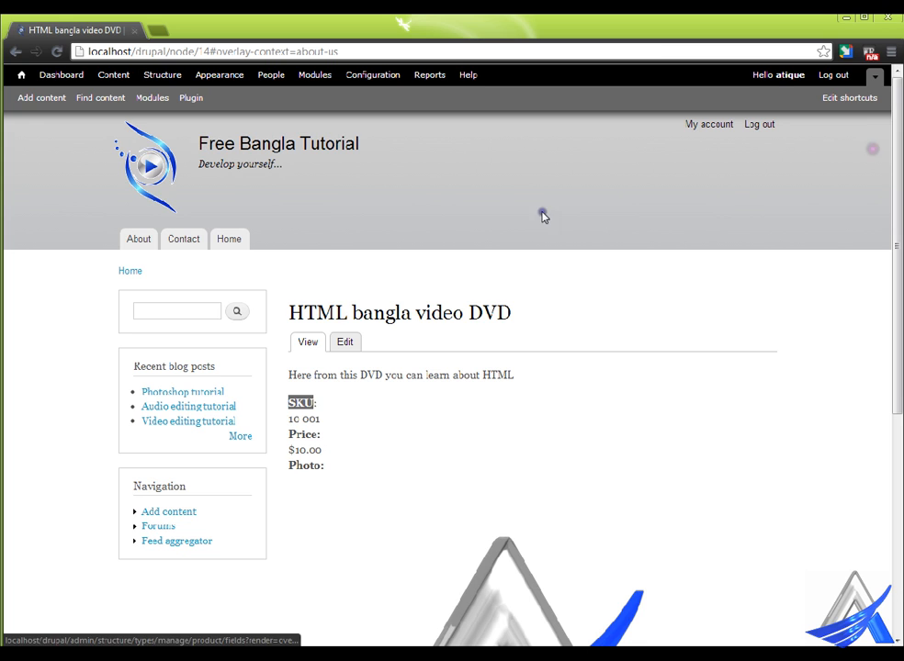
Create and save a new content type named Temp.
{"action": "left_click", "coordinate": [172, 74]}
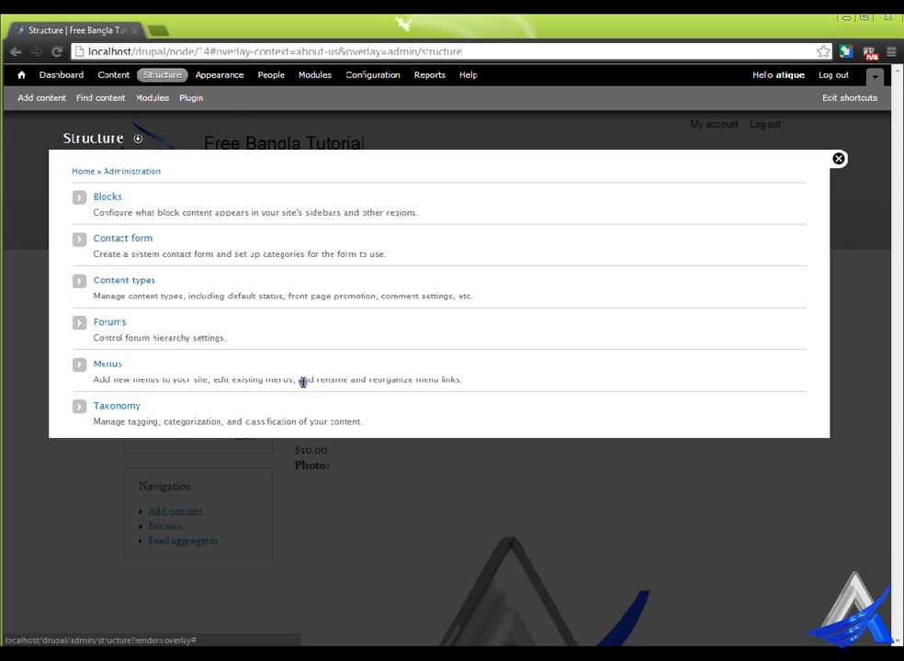
{"action": "left_click", "coordinate": [134, 281]}
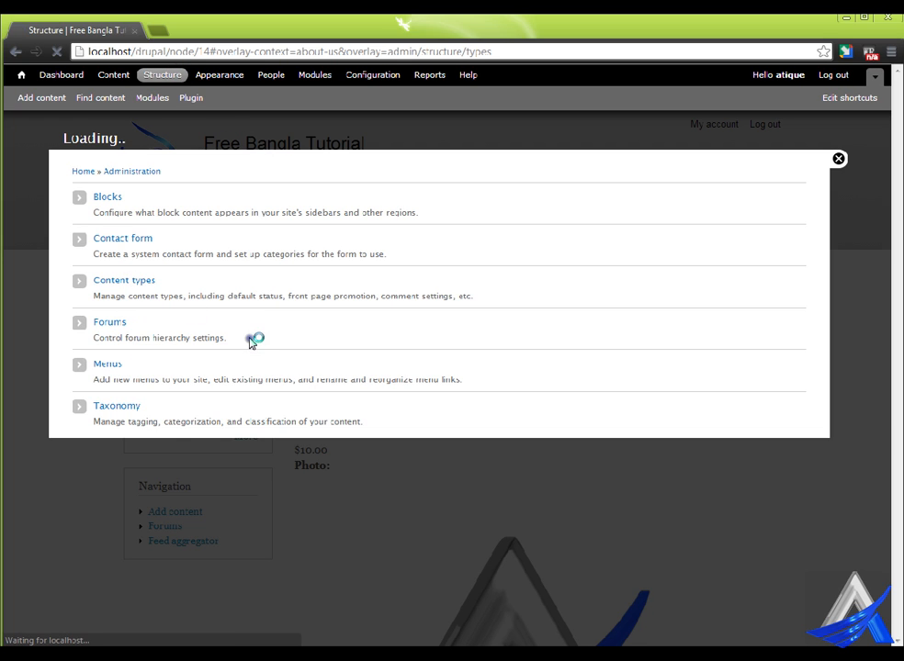
{"action": "left_click", "coordinate": [167, 200]}
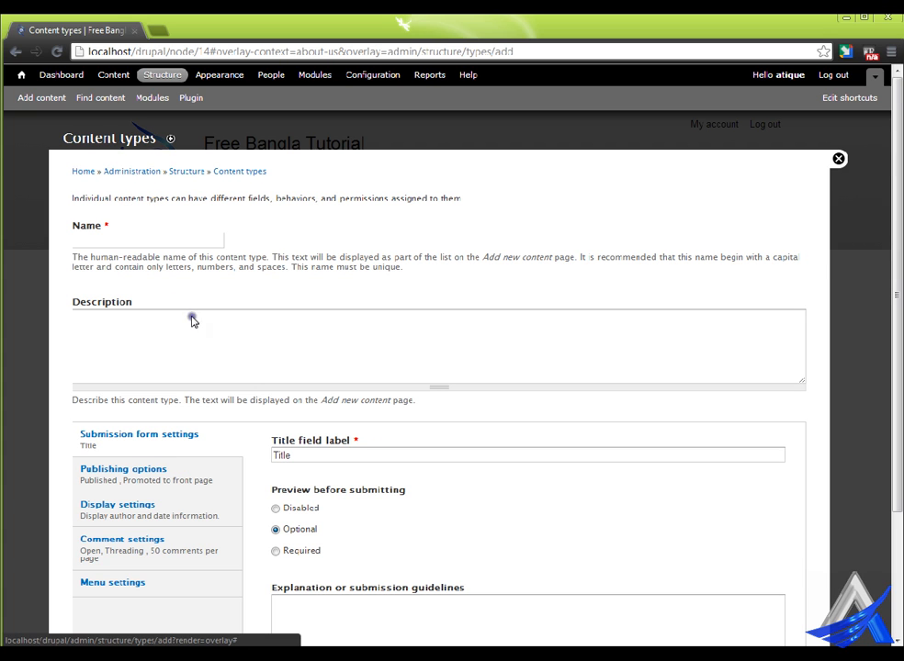
{"action": "left_click", "coordinate": [167, 241]}
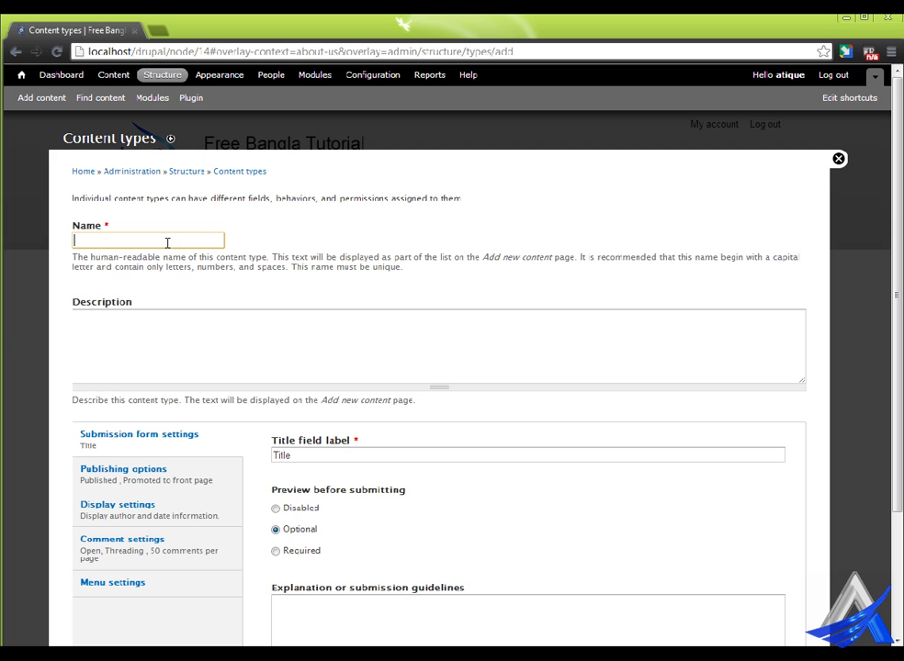
{"action": "type", "text": "Temp"}
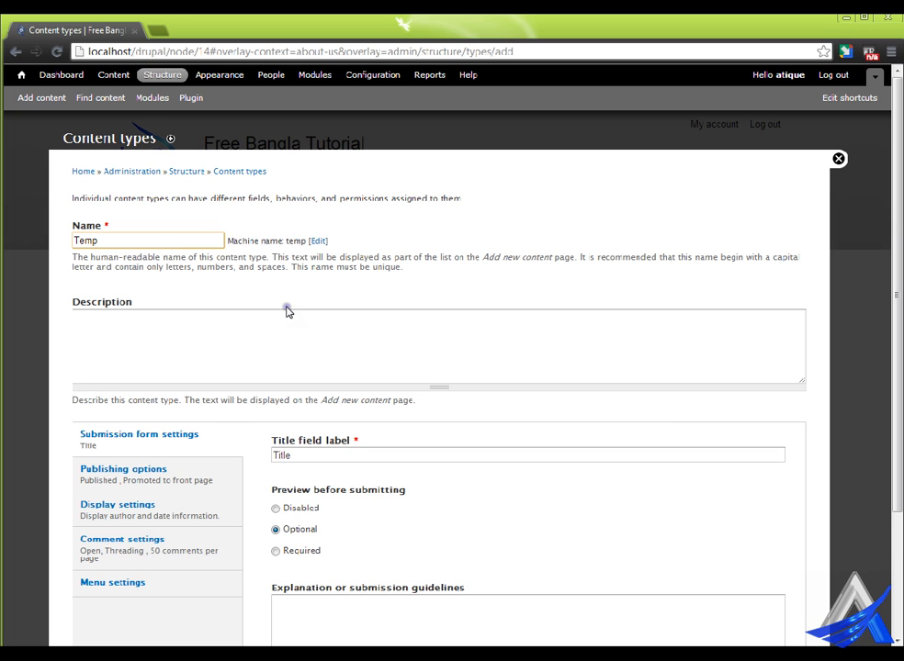
{"action": "scroll", "coordinate": [216, 422], "scroll_direction": "down", "scroll_amount": 3}
{"action": "left_click", "coordinate": [164, 597]}
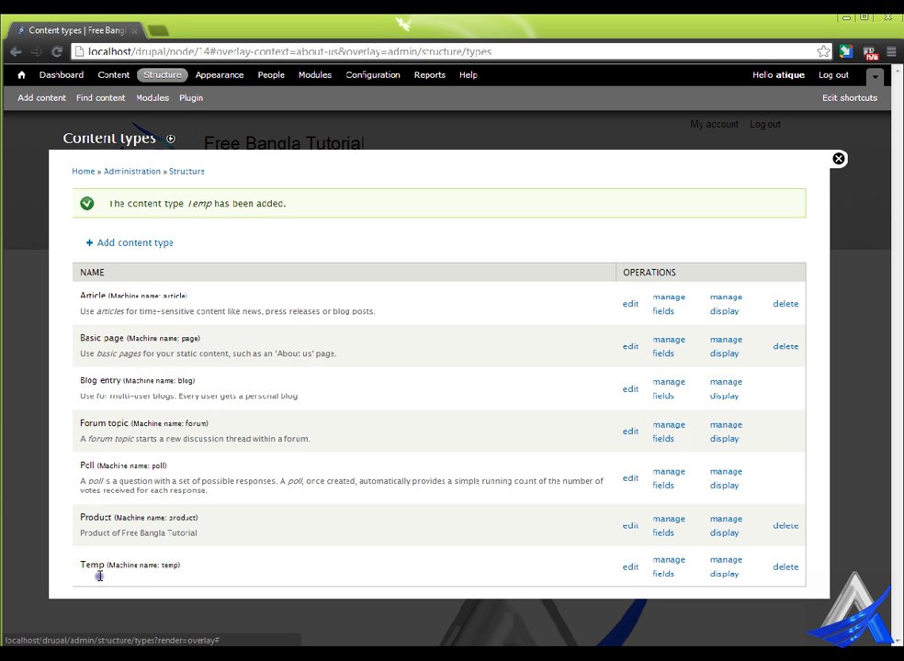
Open the Temp content type's field management and choose field_price (Price) as the existing field to share.
{"action": "left_click", "coordinate": [672, 569]}
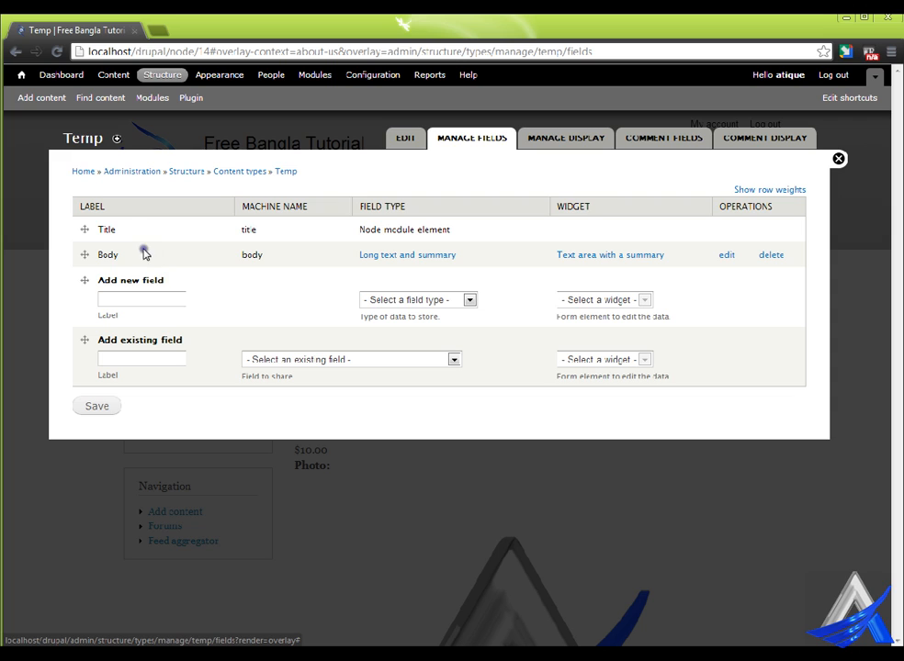
{"action": "left_click", "coordinate": [150, 296]}
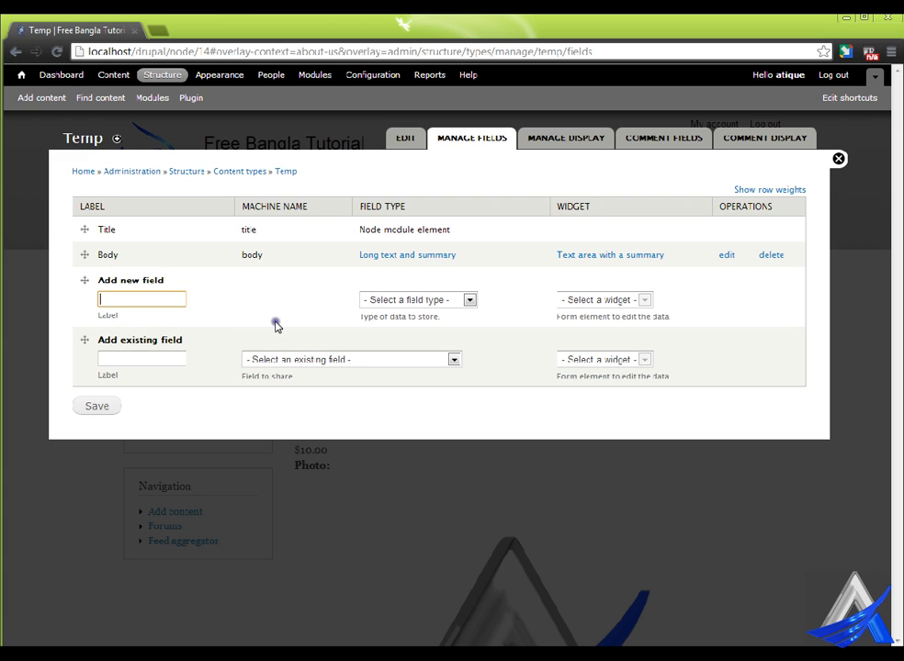
{"action": "left_click", "coordinate": [318, 361]}
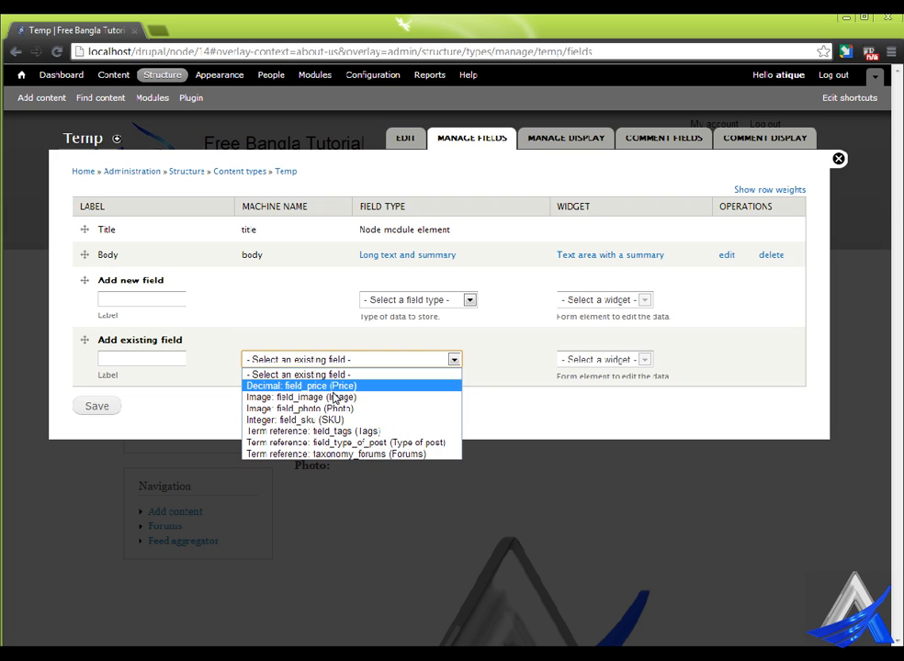
{"action": "left_click", "coordinate": [333, 390]}
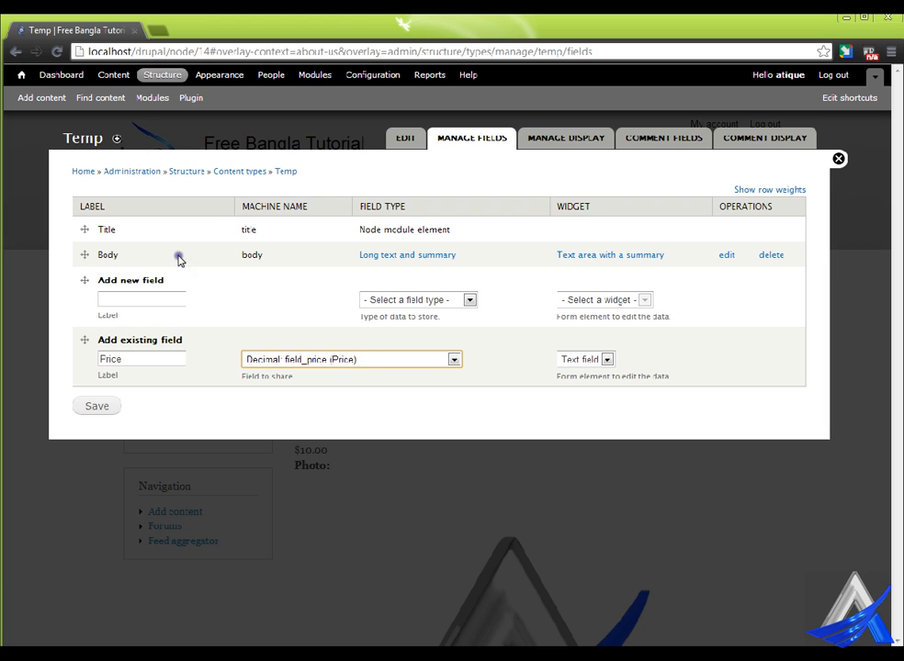
Try field_image, field_photo, field_sku, field_tags, field_type_of_post and taxonomy_forums in turn as the existing field, and view the widget choices for Forums.
{"action": "left_click", "coordinate": [356, 364]}
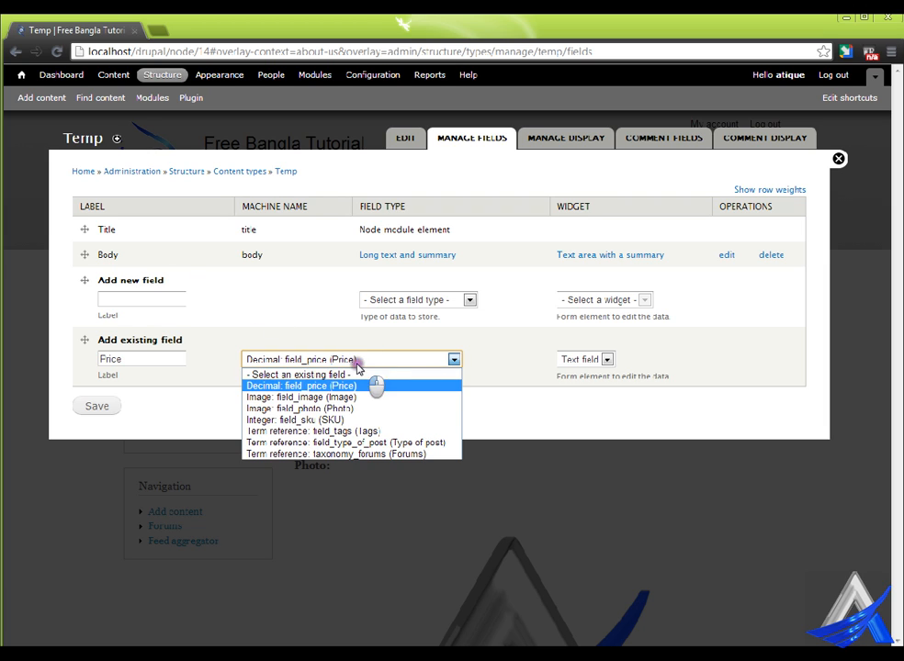
{"action": "left_click", "coordinate": [349, 397]}
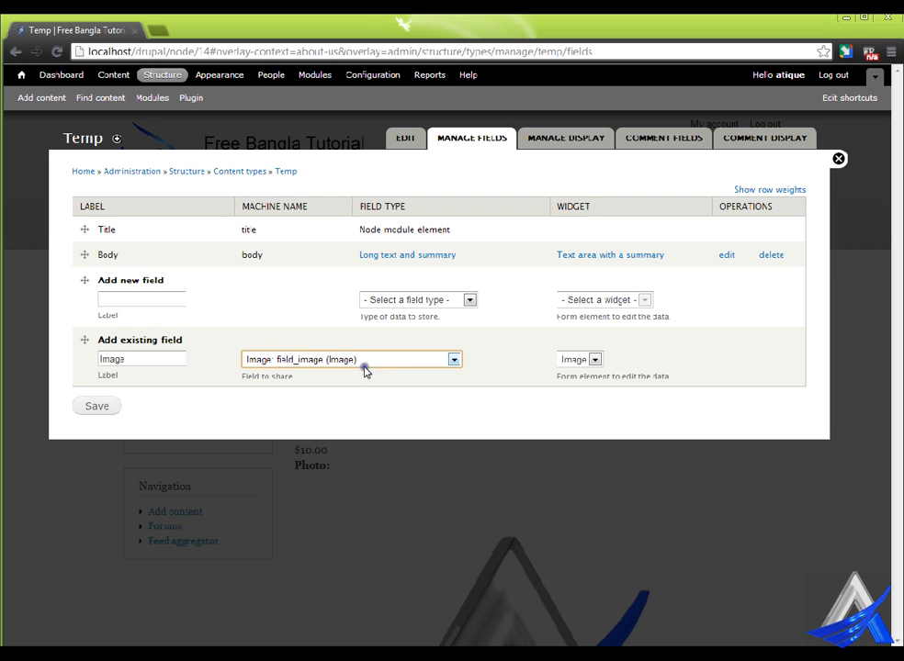
{"action": "left_click", "coordinate": [364, 362]}
{"action": "left_click", "coordinate": [368, 412]}
{"action": "left_click", "coordinate": [370, 363]}
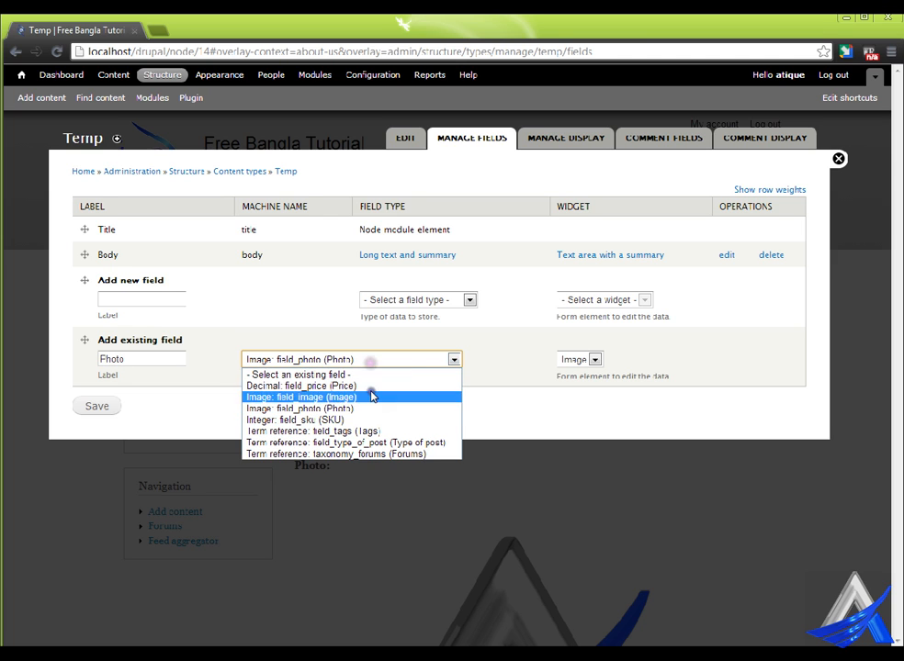
{"action": "left_click", "coordinate": [369, 419]}
{"action": "left_click", "coordinate": [370, 359]}
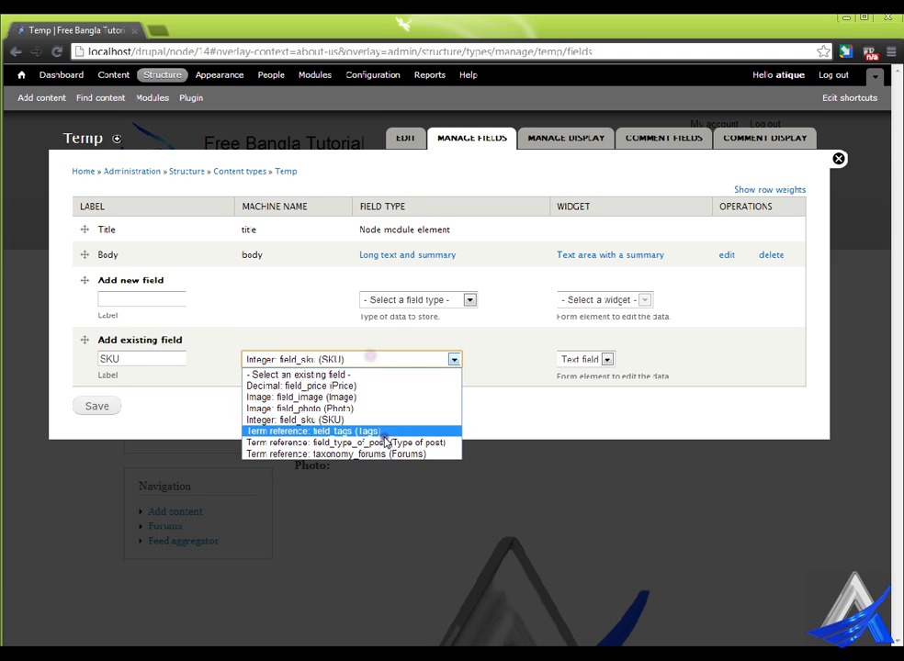
{"action": "left_click", "coordinate": [417, 431]}
{"action": "left_click", "coordinate": [394, 365]}
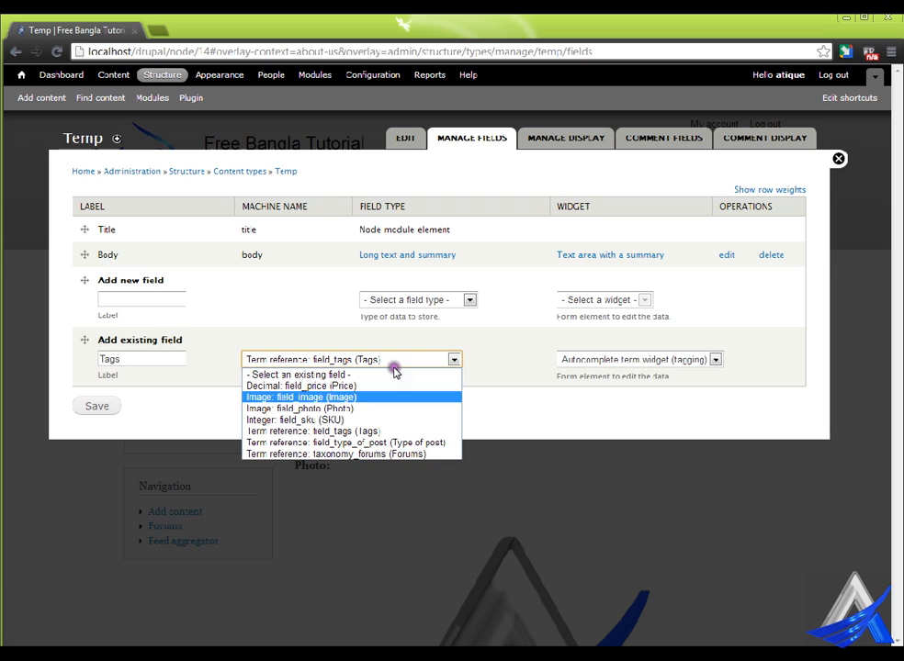
{"action": "left_click", "coordinate": [418, 443]}
{"action": "left_click", "coordinate": [375, 361]}
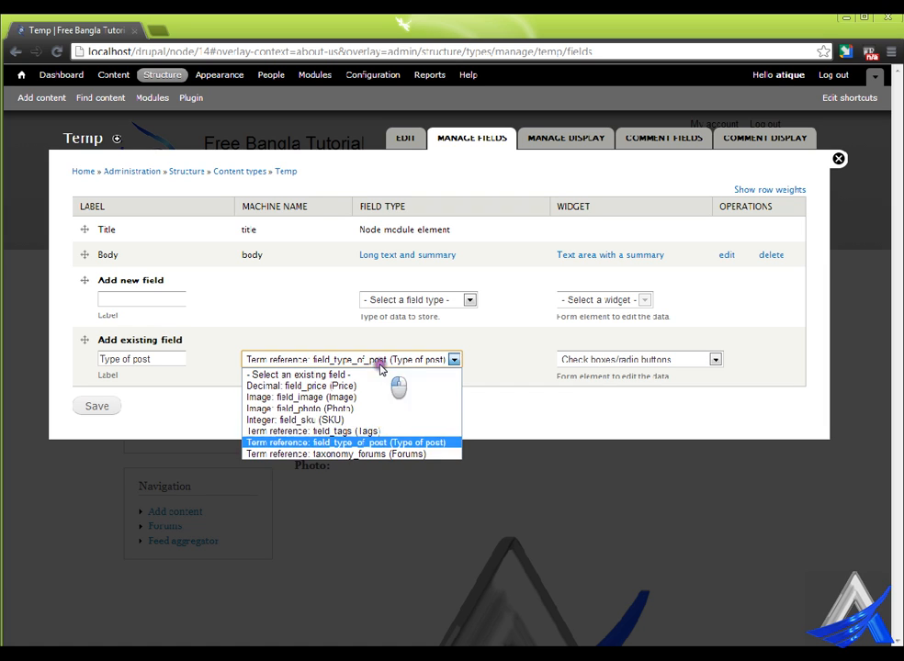
{"action": "left_click", "coordinate": [394, 454]}
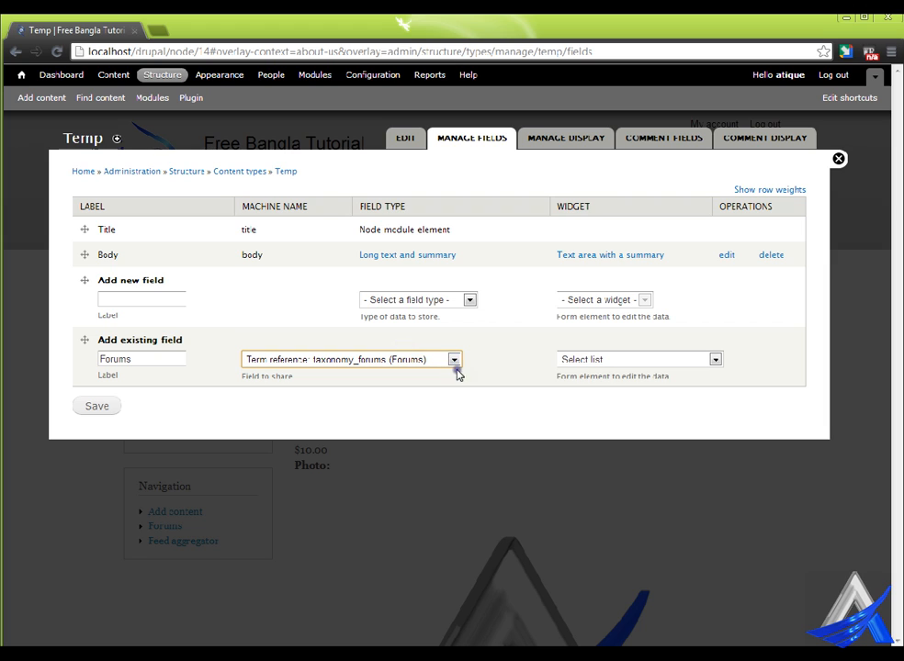
{"action": "left_click", "coordinate": [612, 361]}
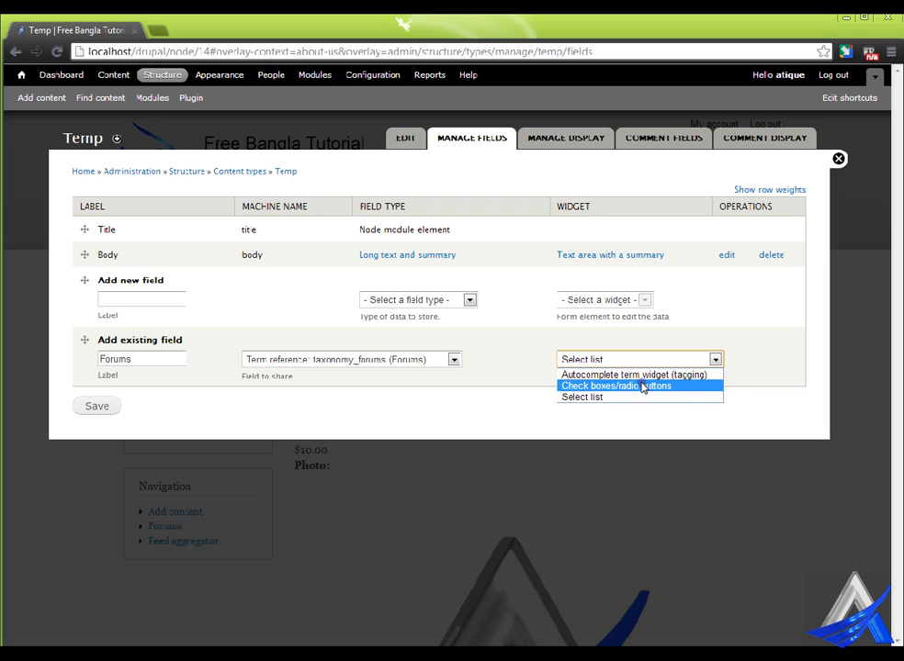
{"action": "left_click", "coordinate": [503, 415]}
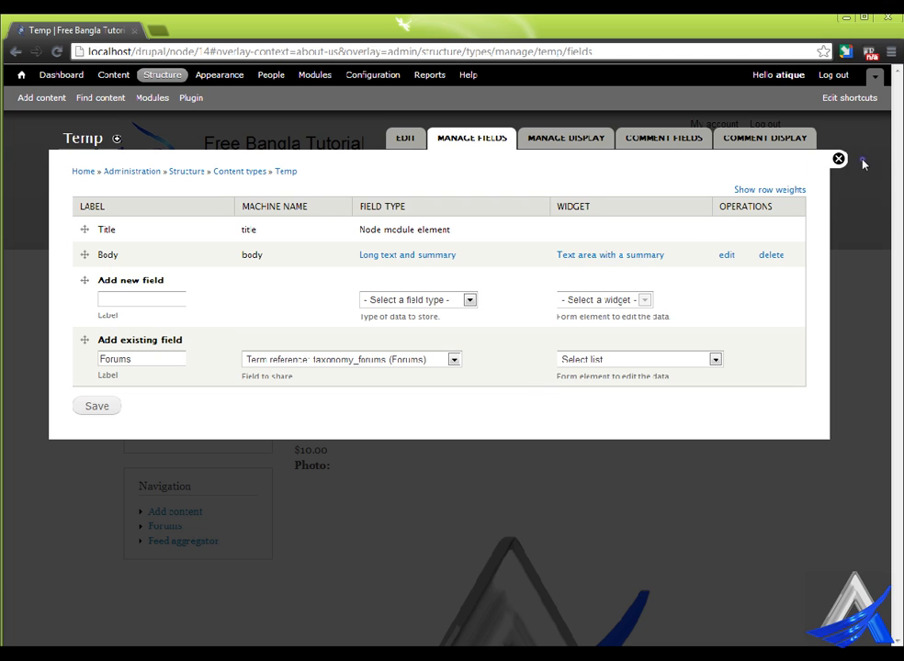
Reopen the Temp content type's field management and view the field types offered for a new field.
{"action": "left_click", "coordinate": [248, 169]}
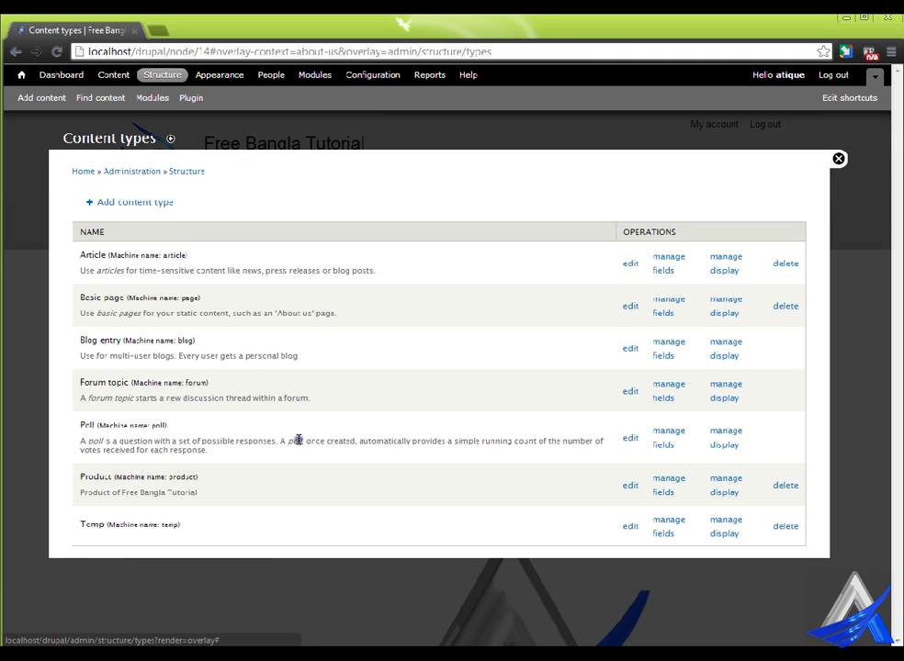
{"action": "left_click", "coordinate": [659, 520]}
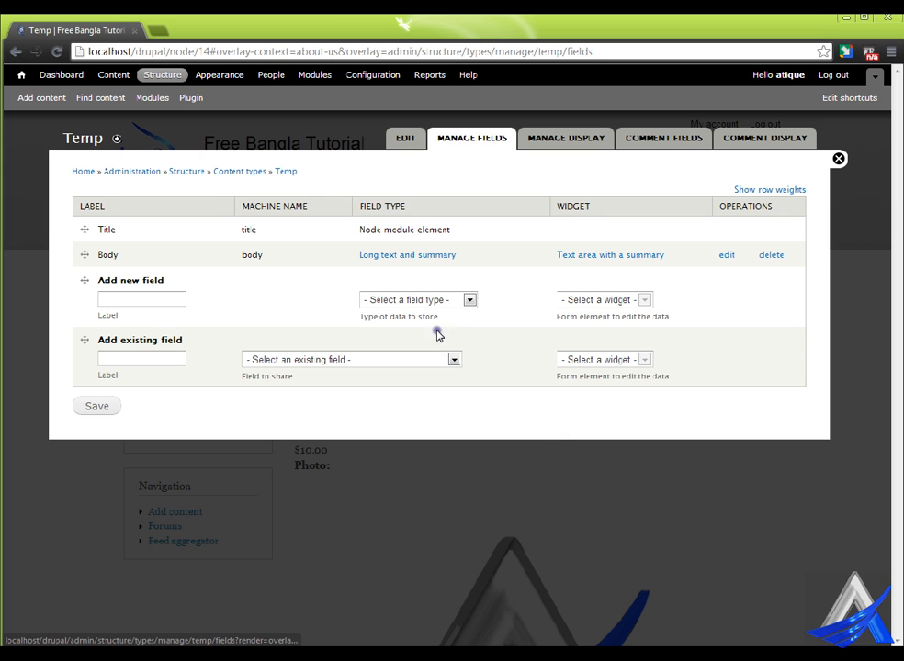
{"action": "left_click", "coordinate": [469, 300]}
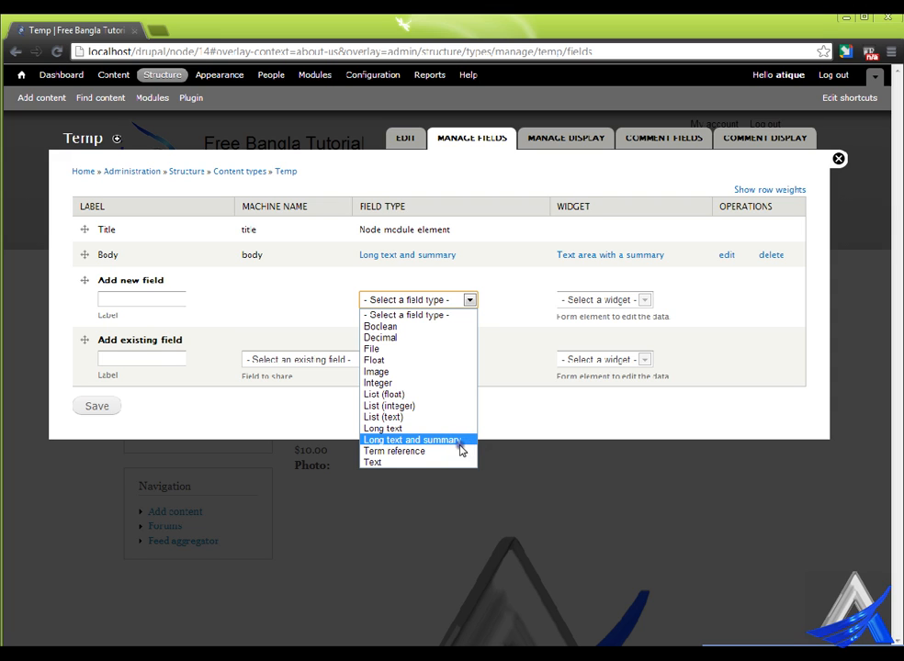
{"action": "key", "text": "Up"}
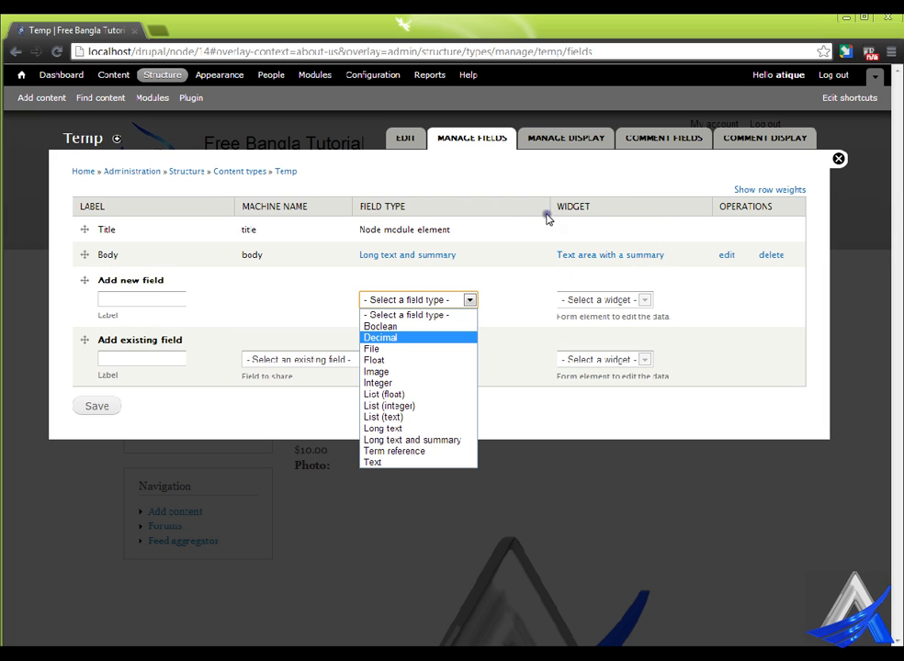
View the Temp content type's display management, return to the content types list, and close the overlay.
{"action": "left_click", "coordinate": [256, 172]}
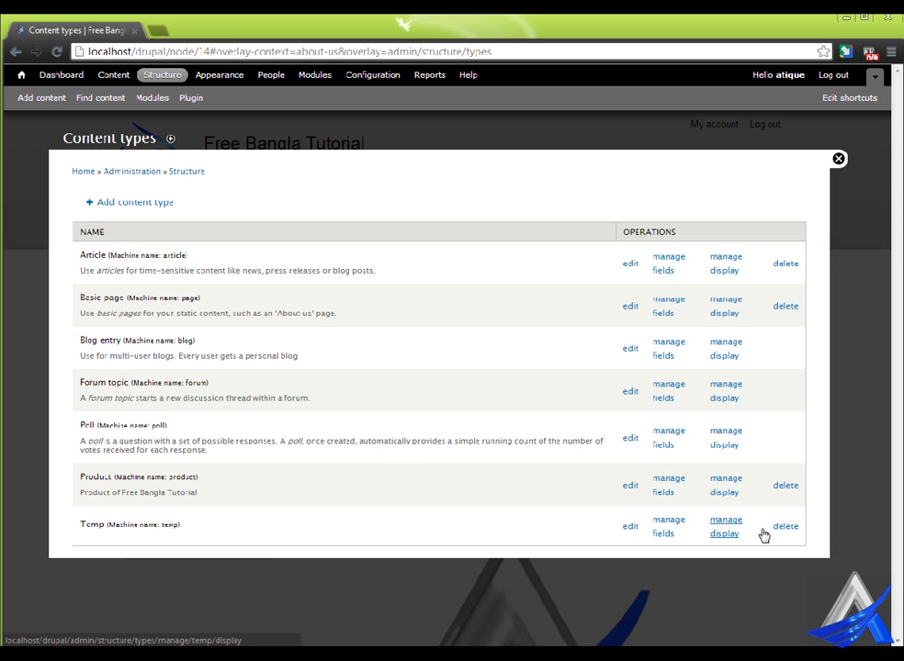
{"action": "left_click", "coordinate": [758, 534]}
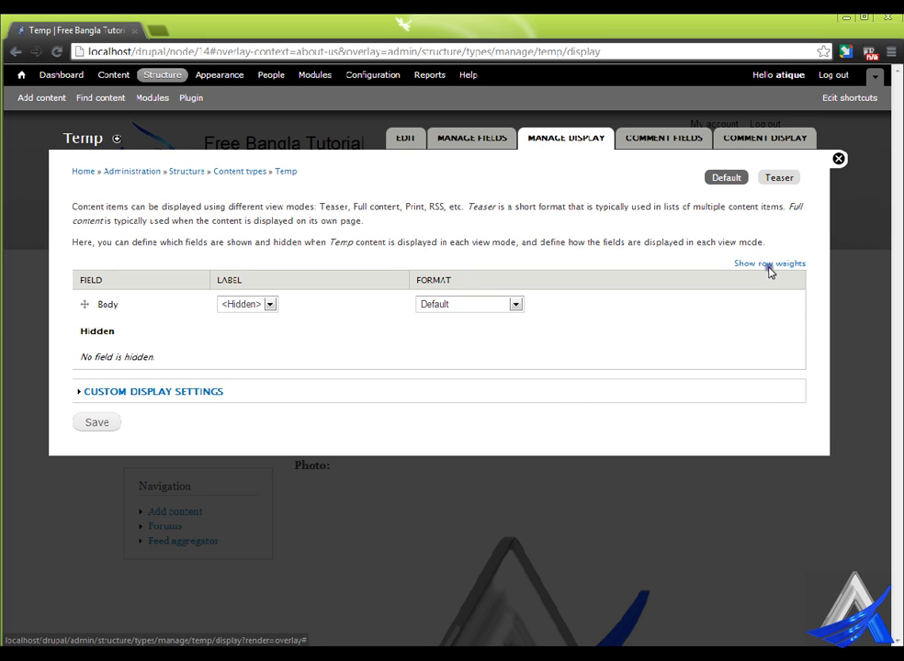
{"action": "left_click", "coordinate": [262, 170]}
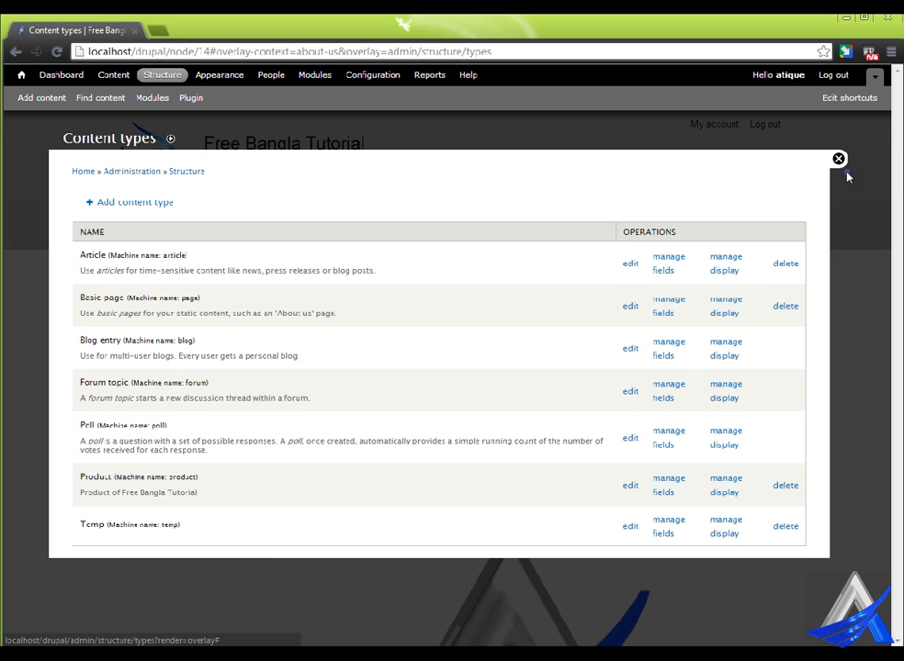
{"action": "left_click", "coordinate": [837, 159]}
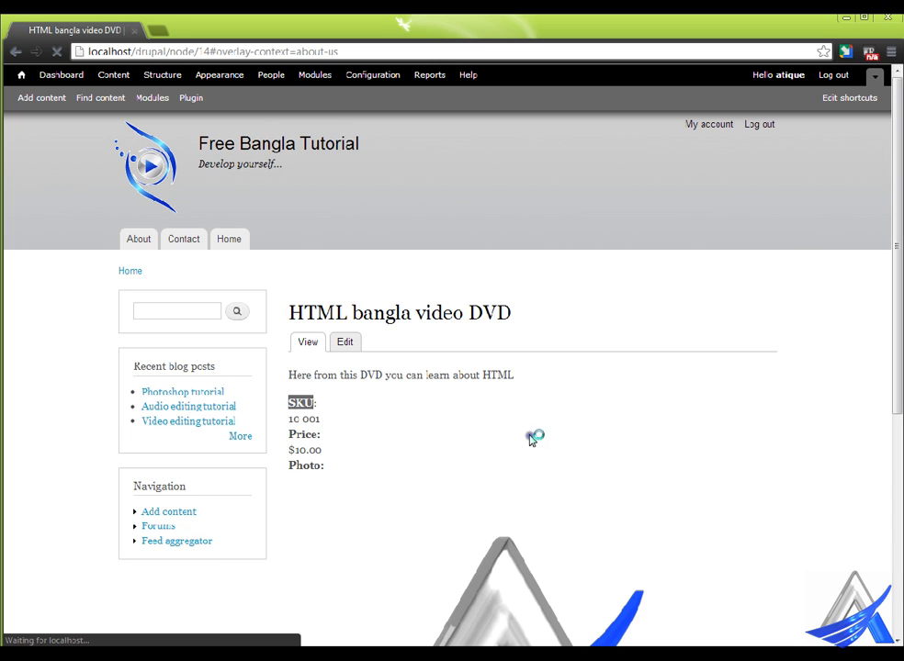
Examine how the SKU, Price and Photo labels and values are displayed on the HTML bangla video DVD page.
{"action": "scroll", "coordinate": [535, 438], "scroll_direction": "down", "scroll_amount": 3}
{"action": "scroll", "coordinate": [385, 427], "scroll_direction": "up", "scroll_amount": 3}
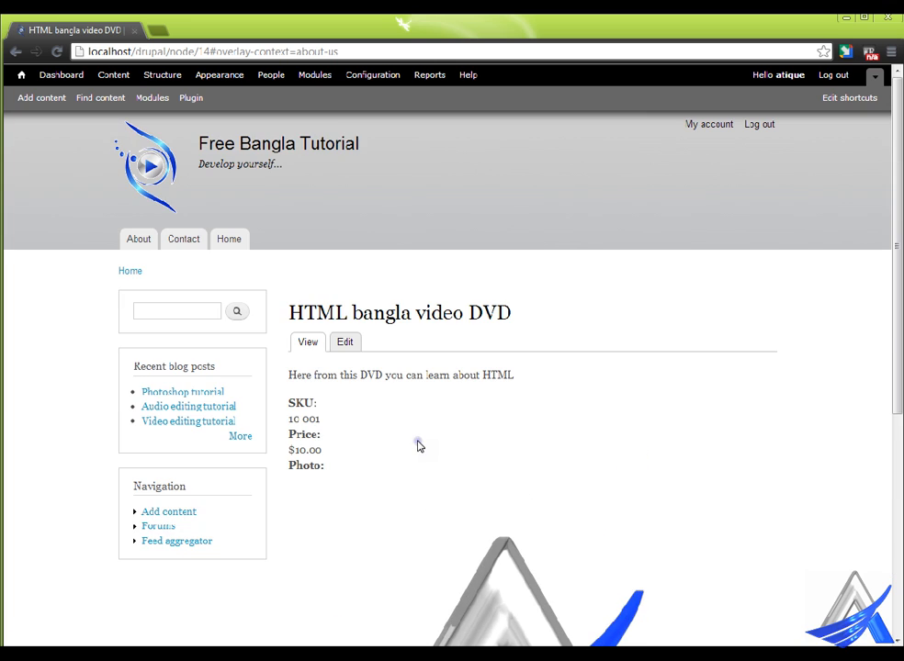
{"action": "triple_click", "coordinate": [310, 408]}
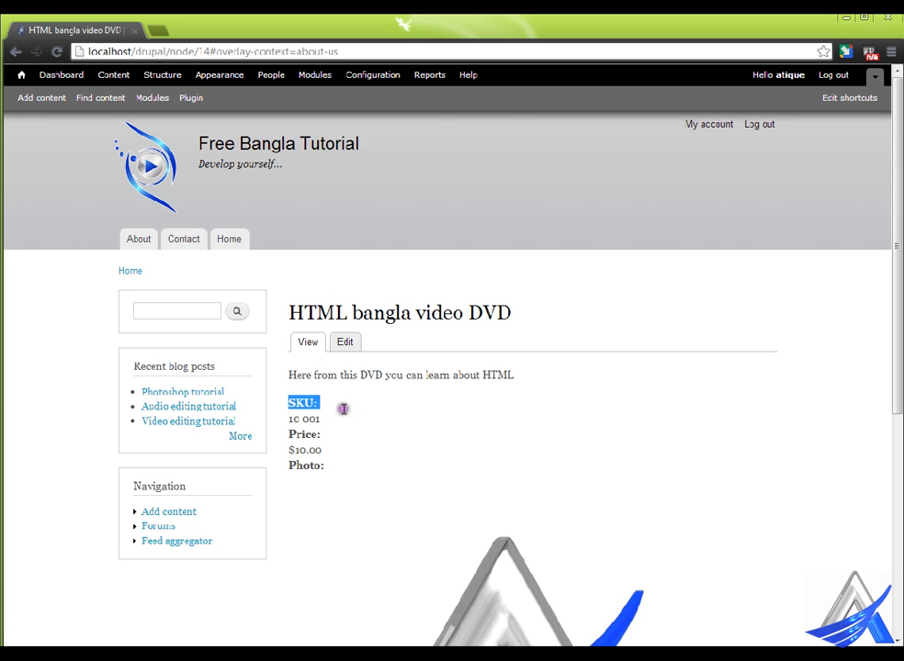
{"action": "triple_click", "coordinate": [303, 420]}
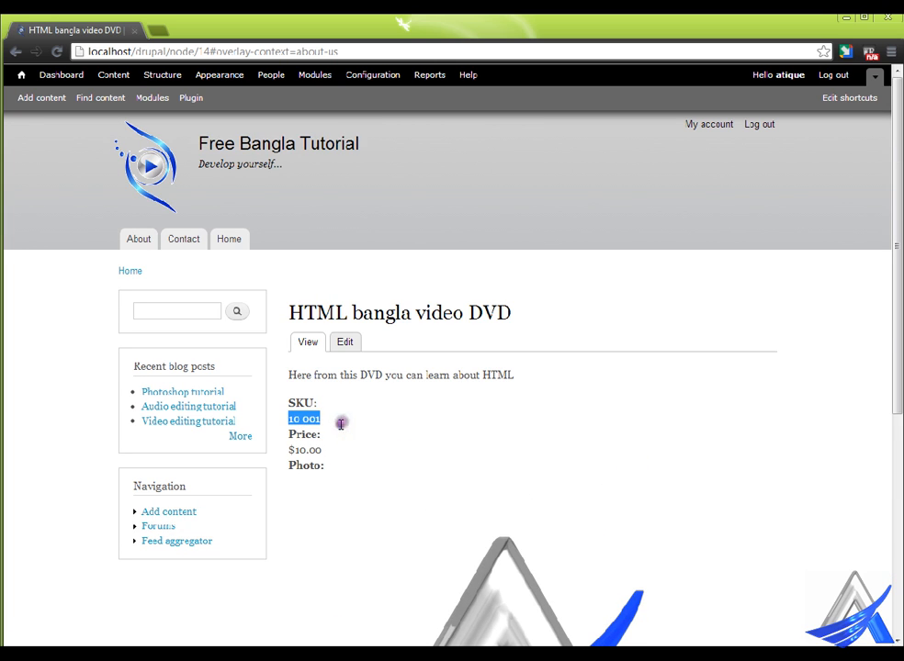
{"action": "left_click", "coordinate": [327, 423]}
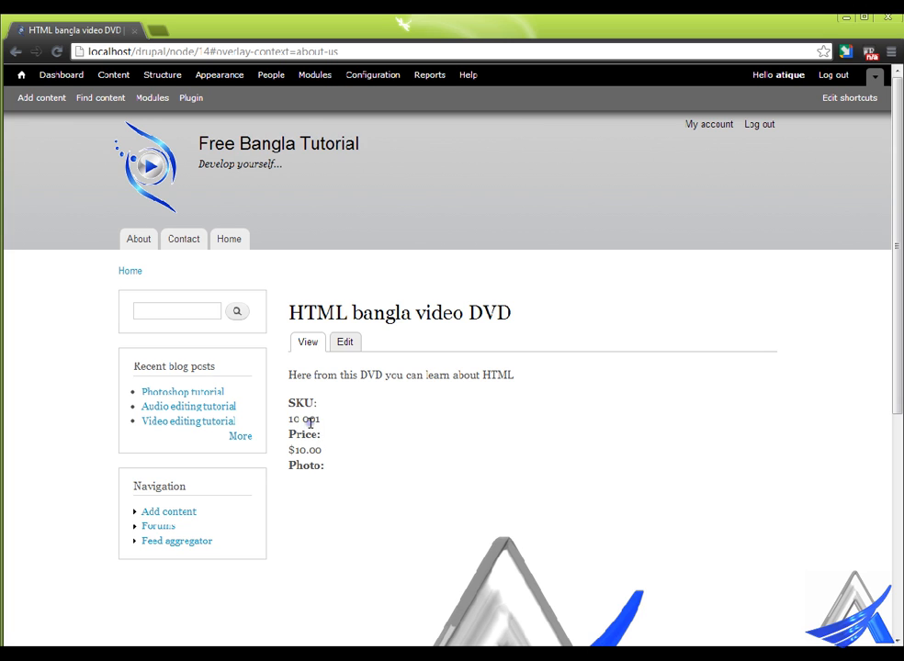
{"action": "left_click_drag", "start_coordinate": [312, 424], "coordinate": [300, 420]}
{"action": "left_click", "coordinate": [312, 425]}
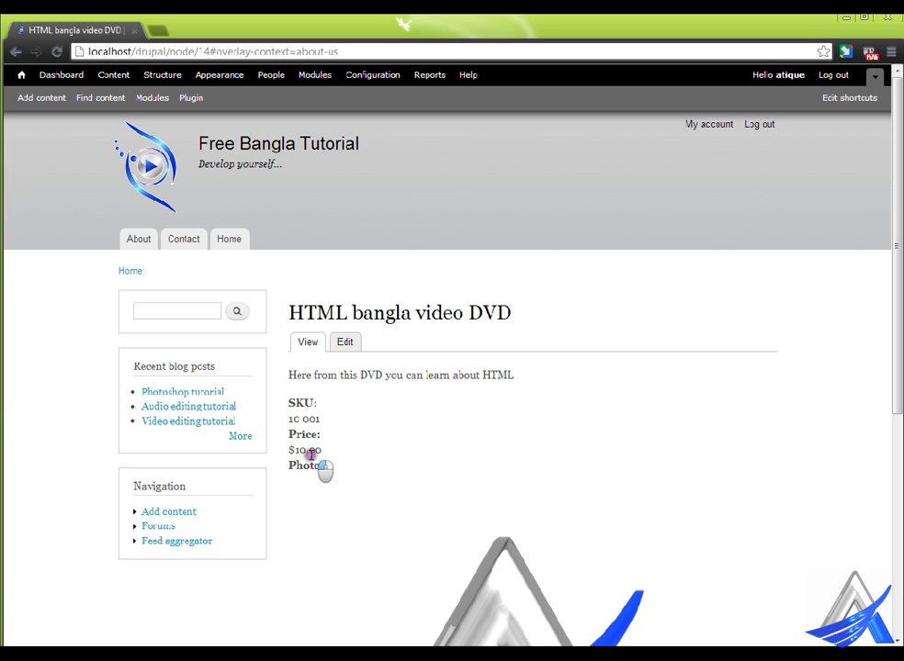
{"action": "left_click_drag", "start_coordinate": [307, 451], "coordinate": [294, 450]}
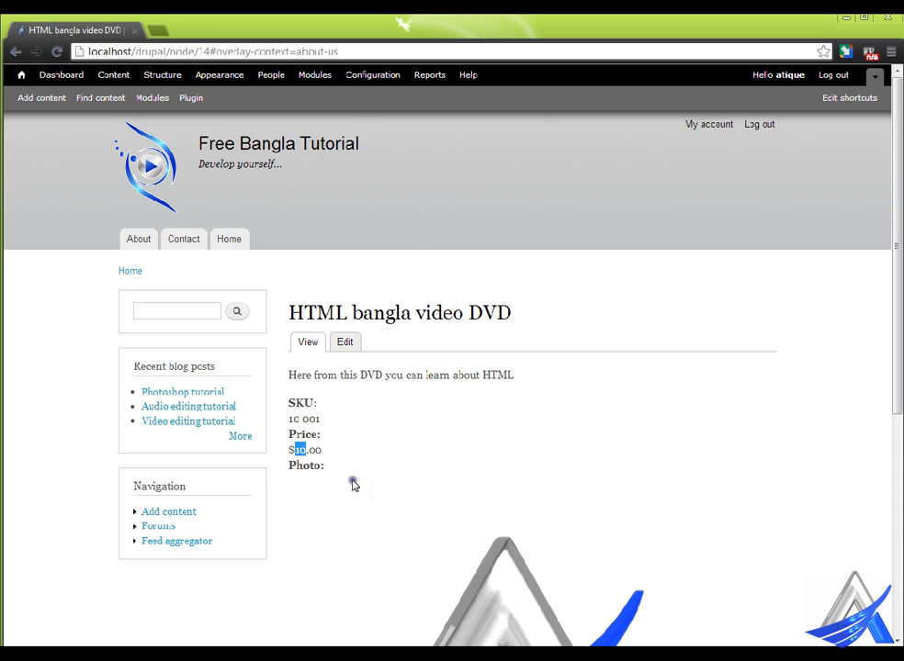
{"action": "scroll", "coordinate": [360, 487], "scroll_direction": "down", "scroll_amount": 2}
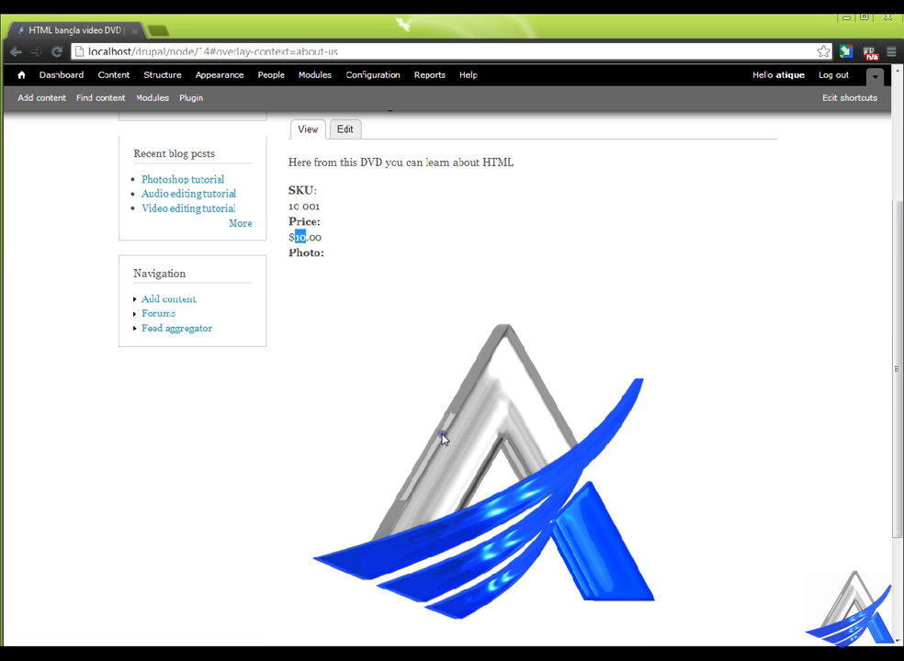
{"action": "scroll", "coordinate": [413, 385], "scroll_direction": "up", "scroll_amount": 1}
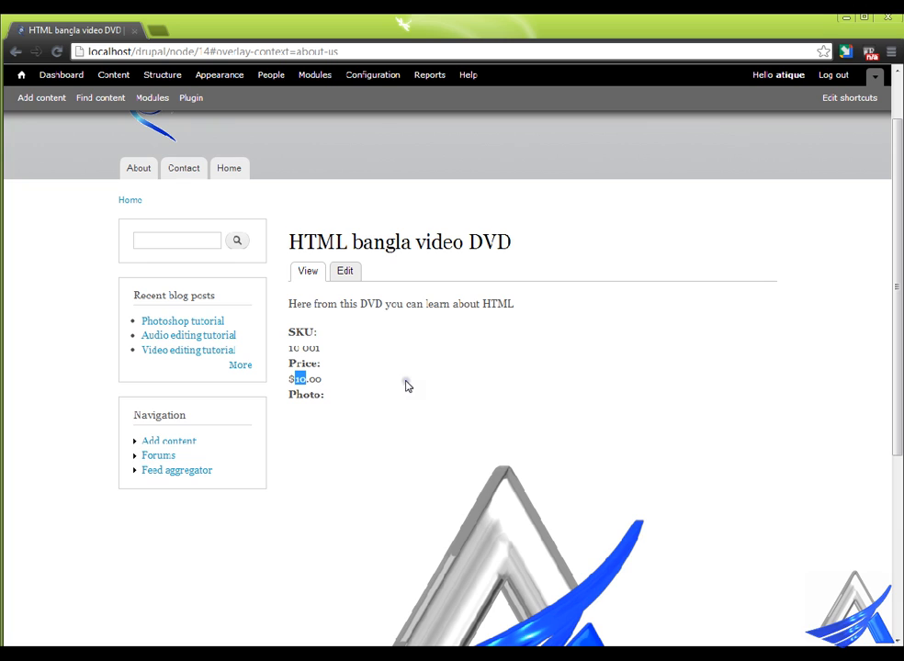
{"action": "double_click", "coordinate": [313, 332]}
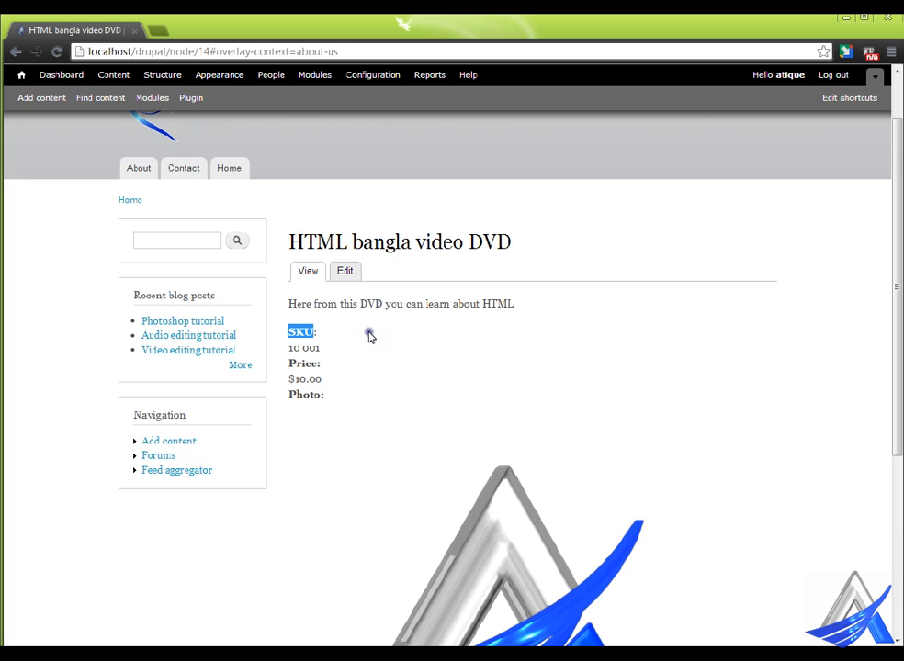
{"action": "left_click_drag", "start_coordinate": [290, 348], "coordinate": [346, 351]}
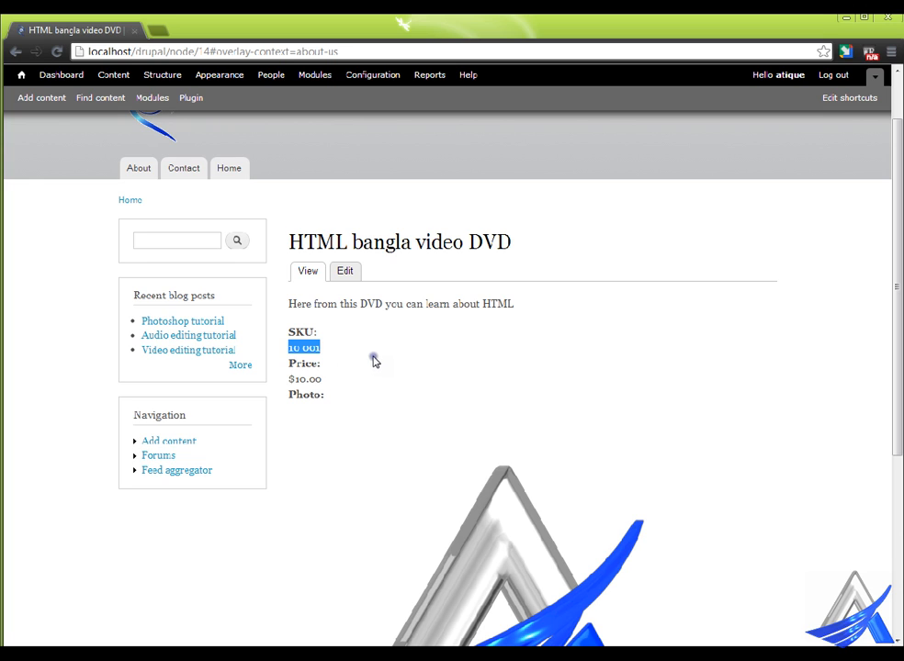
Delete the Temp content type and open the display management of the Product content type.
{"action": "left_click", "coordinate": [165, 75]}
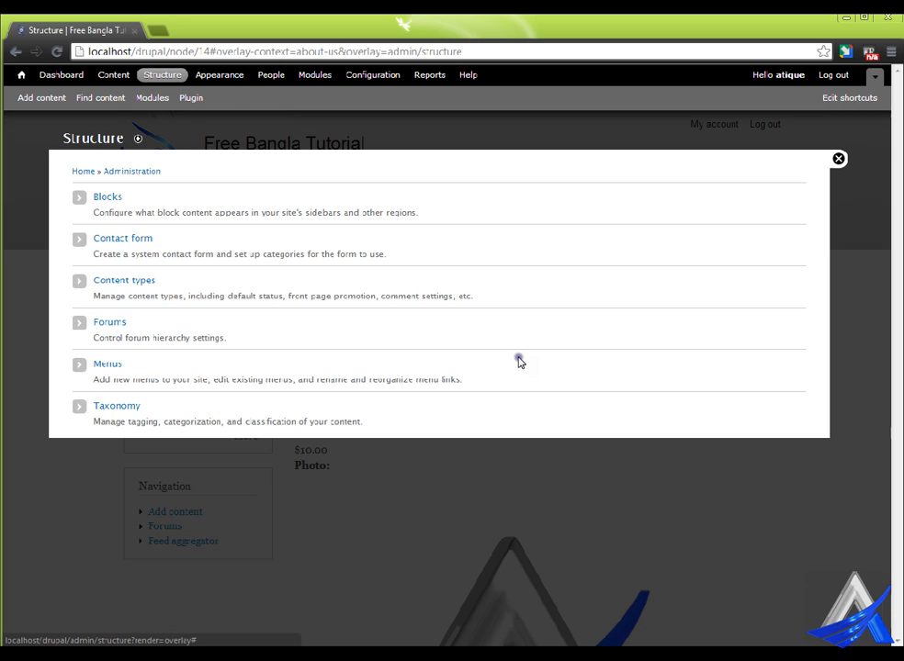
{"action": "left_click", "coordinate": [145, 283]}
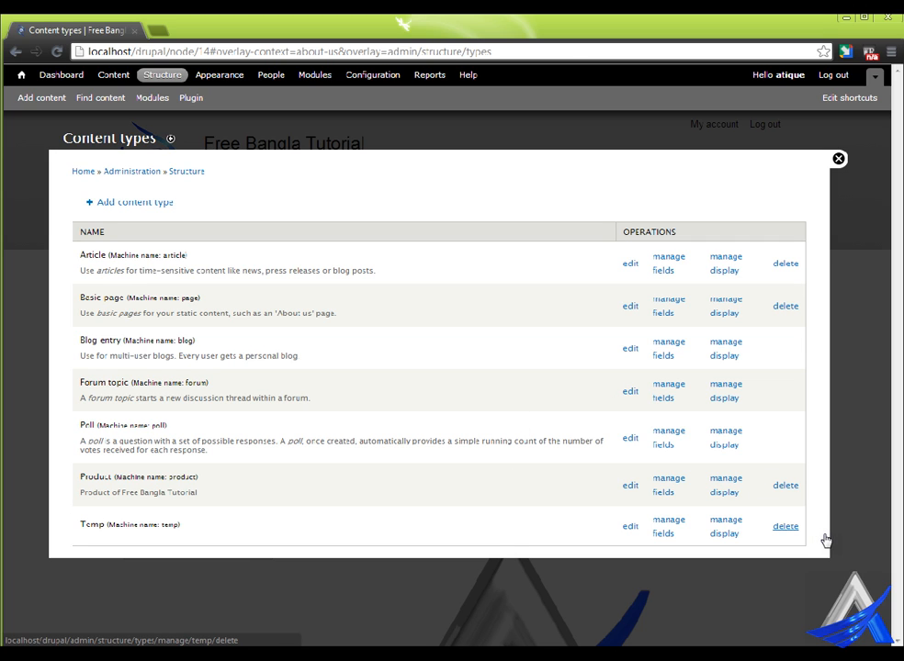
{"action": "left_click", "coordinate": [825, 540]}
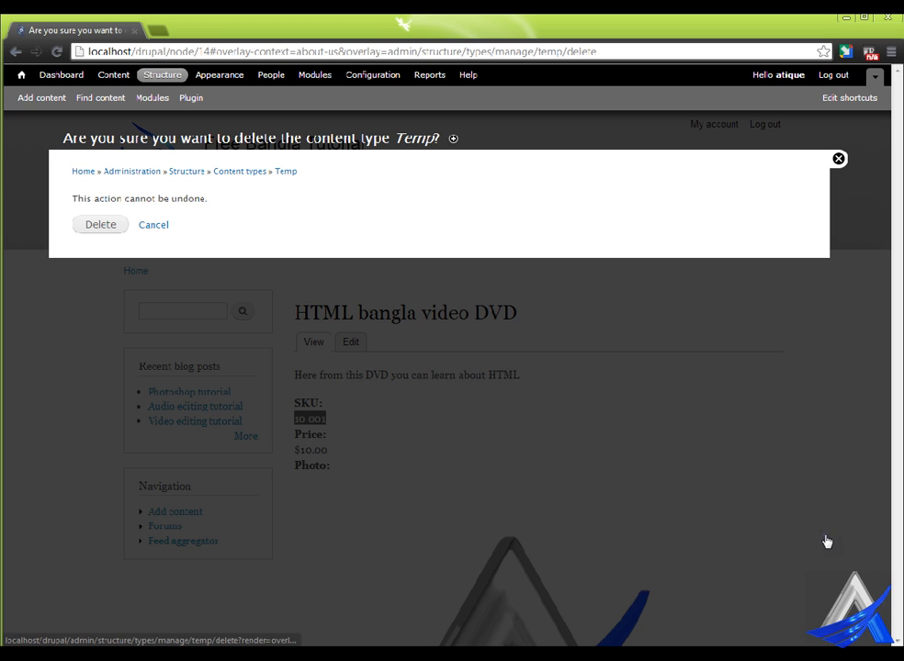
{"action": "left_click", "coordinate": [110, 225]}
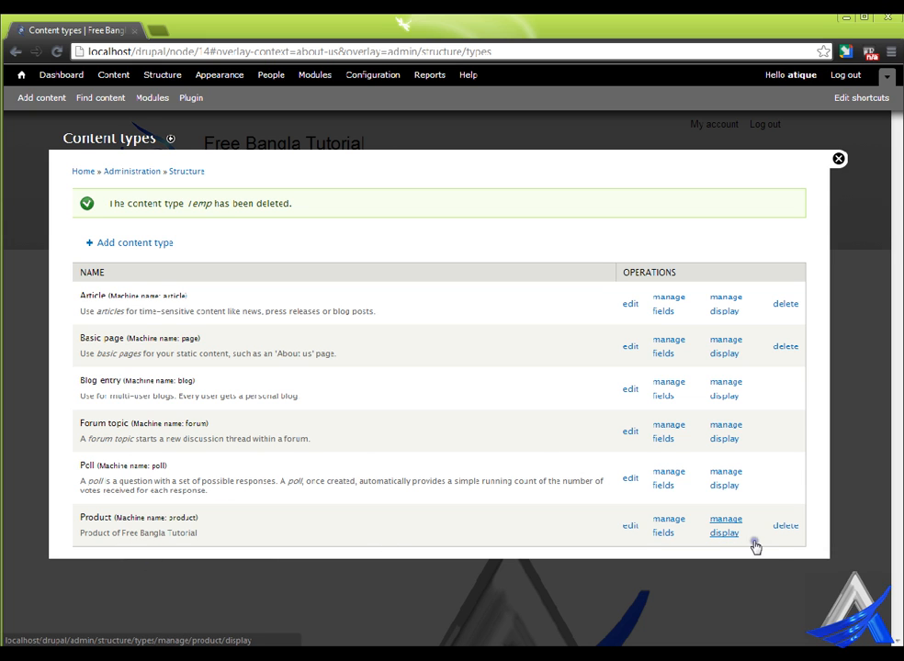
{"action": "left_click", "coordinate": [752, 543]}
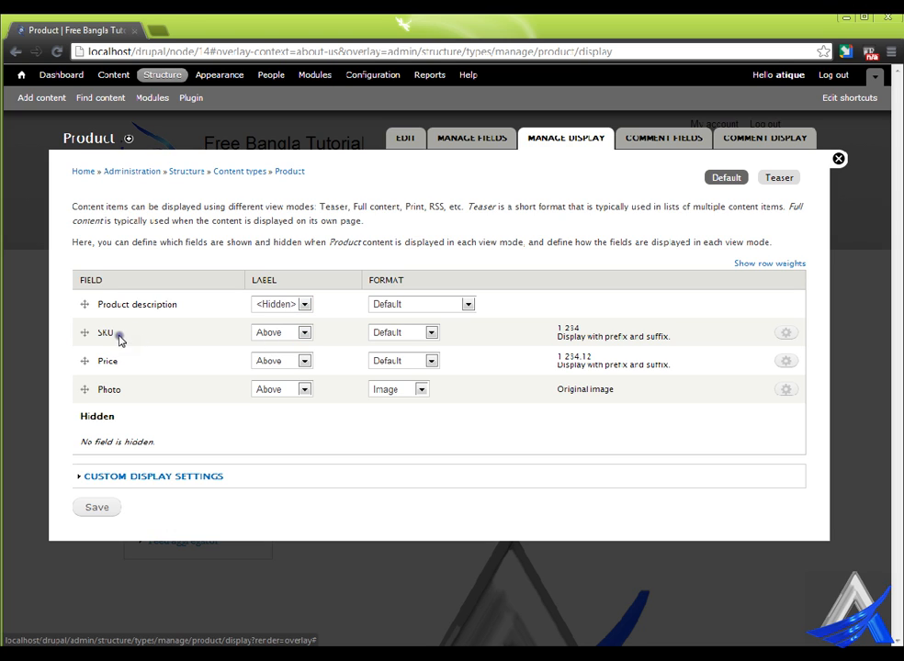
Set the SKU and Price labels to Inline and view the label choices for Photo.
{"action": "left_click", "coordinate": [287, 333]}
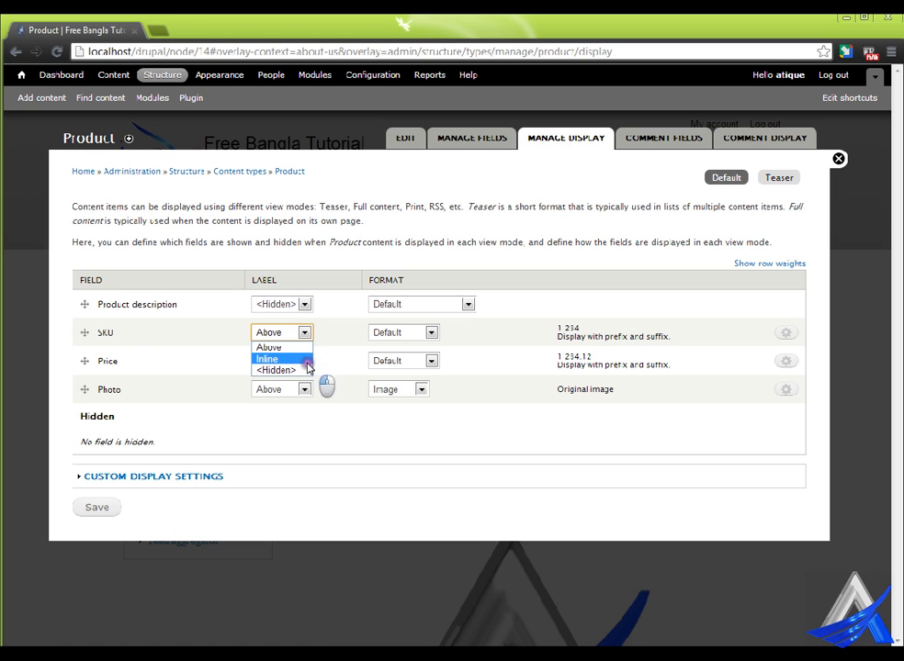
{"action": "left_click", "coordinate": [268, 359]}
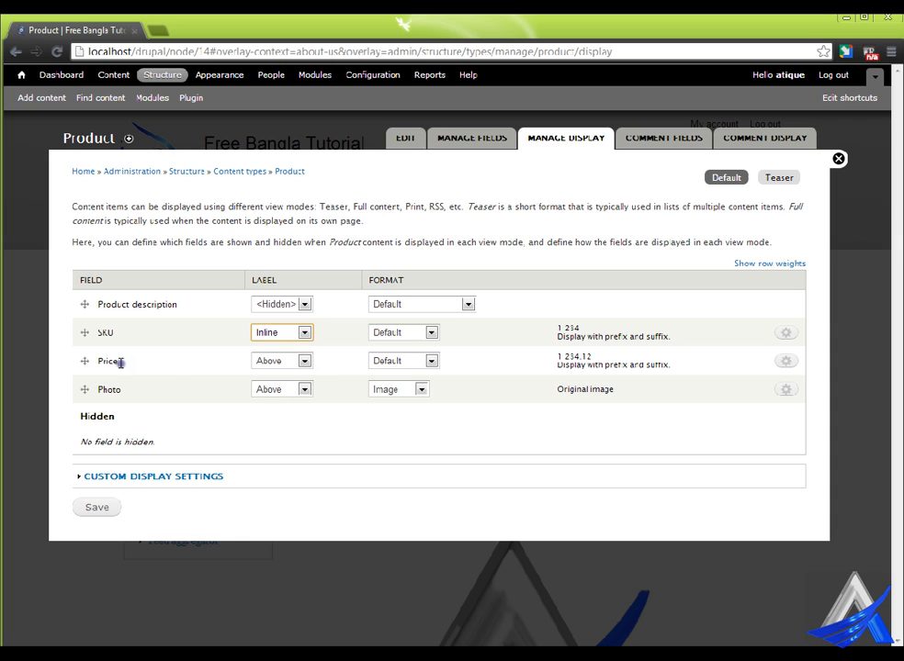
{"action": "left_click", "coordinate": [292, 361]}
{"action": "left_click", "coordinate": [291, 389]}
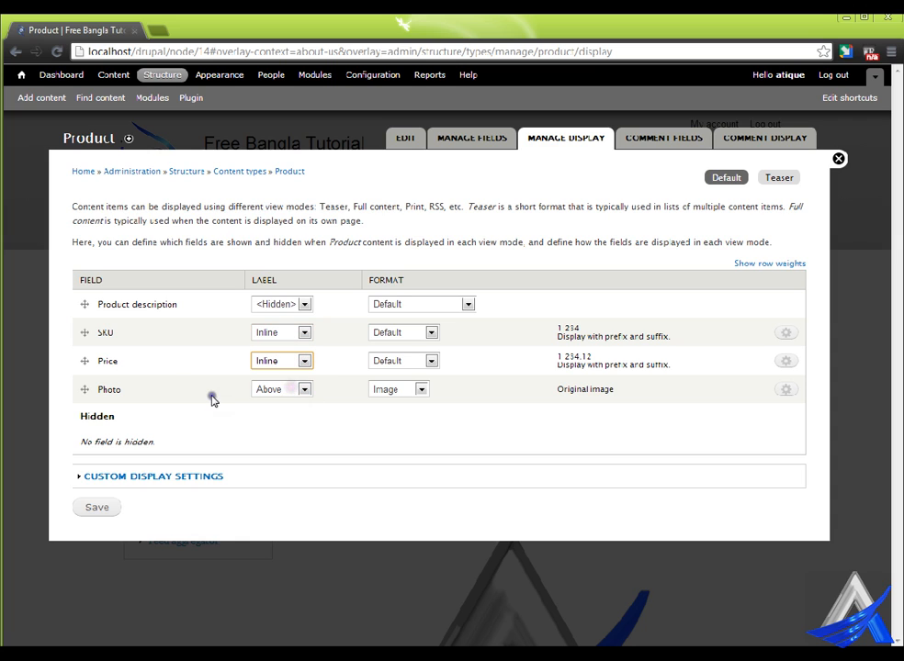
{"action": "left_click", "coordinate": [294, 393]}
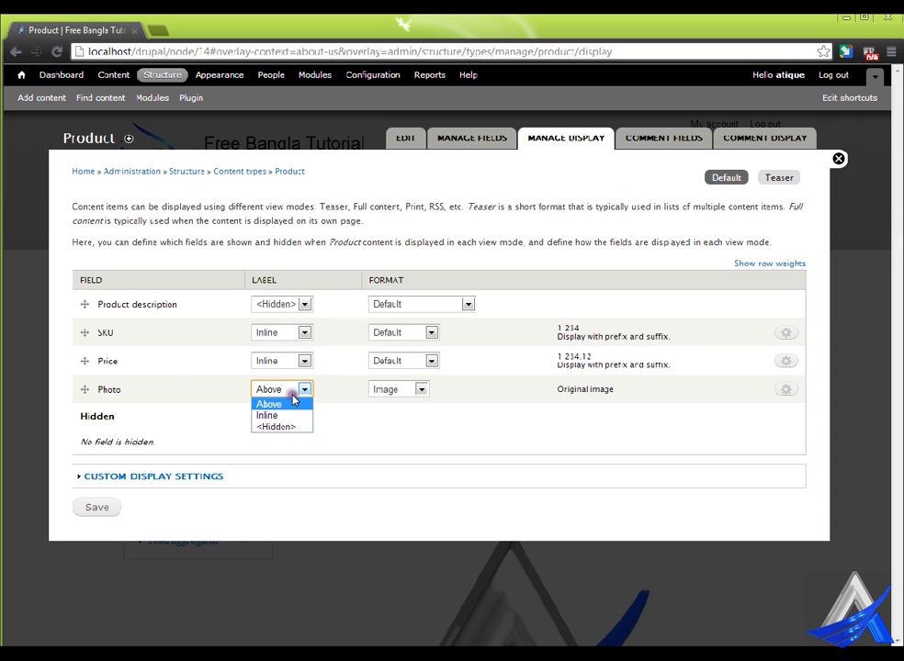
{"action": "left_click", "coordinate": [358, 421]}
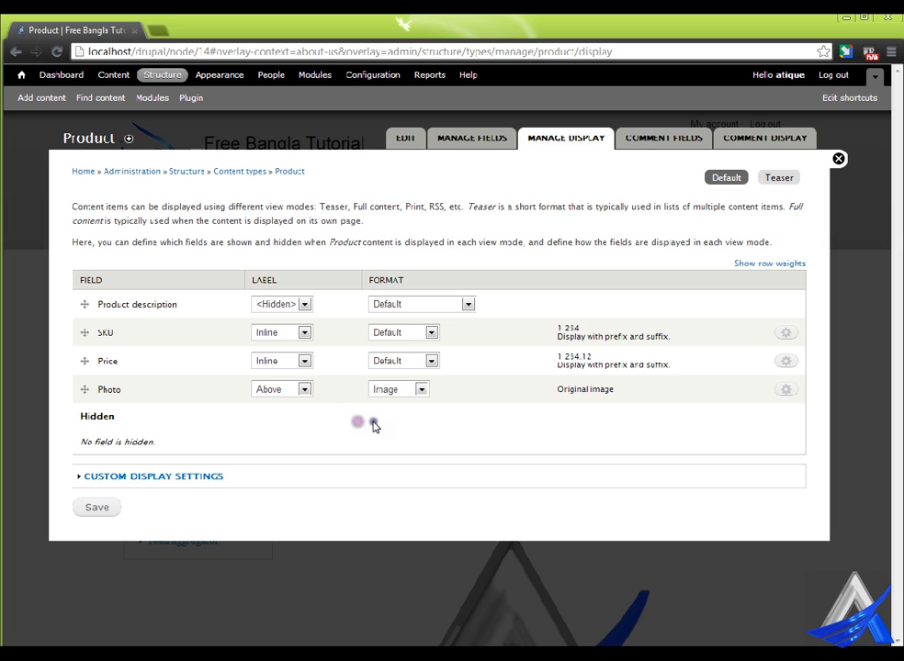
View the format choices for SKU, look at Product's Teaser display, and return to the Default display.
{"action": "left_click", "coordinate": [431, 336]}
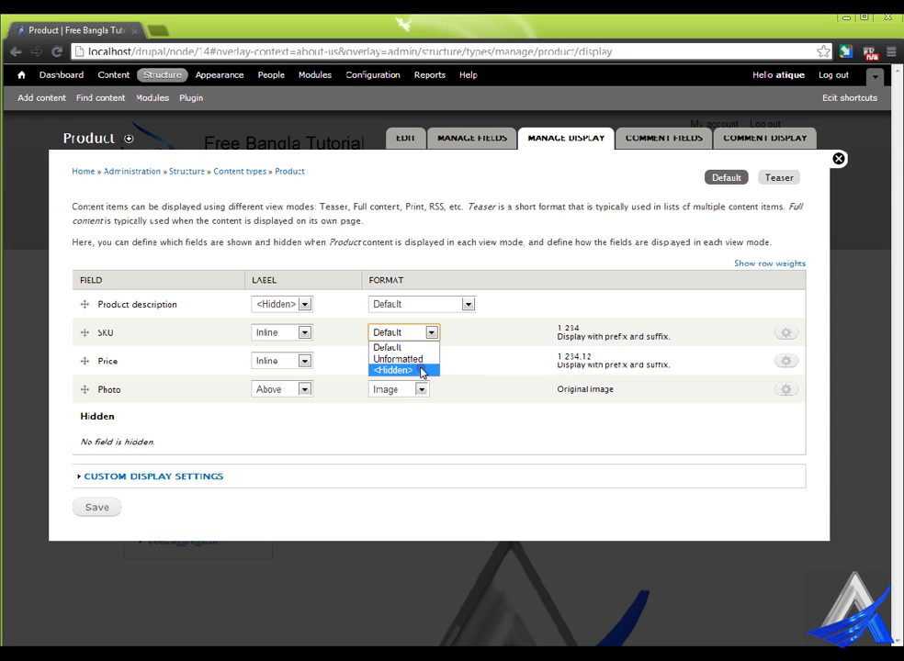
{"action": "left_click", "coordinate": [501, 349]}
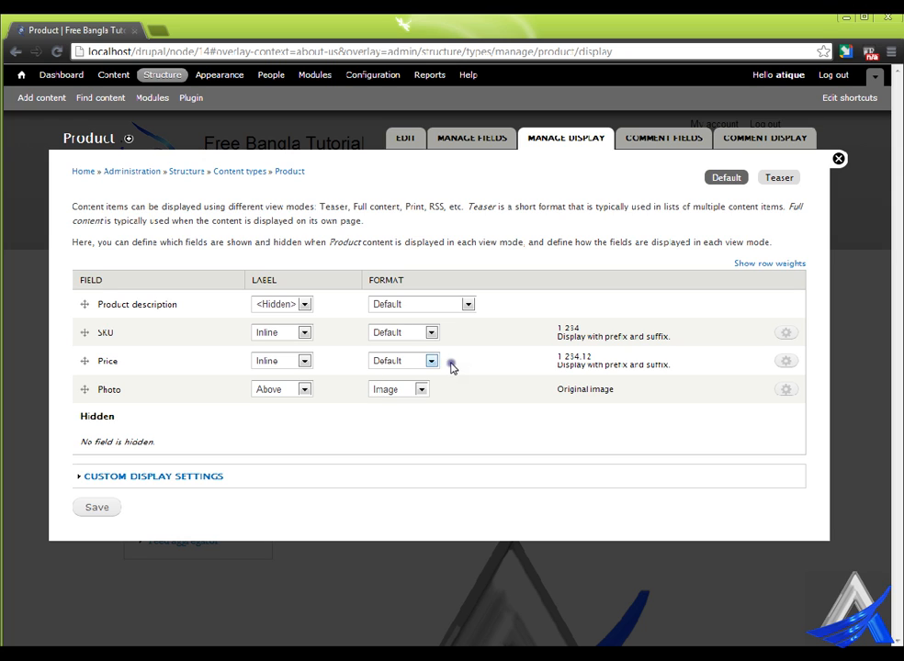
{"action": "left_click", "coordinate": [823, 177]}
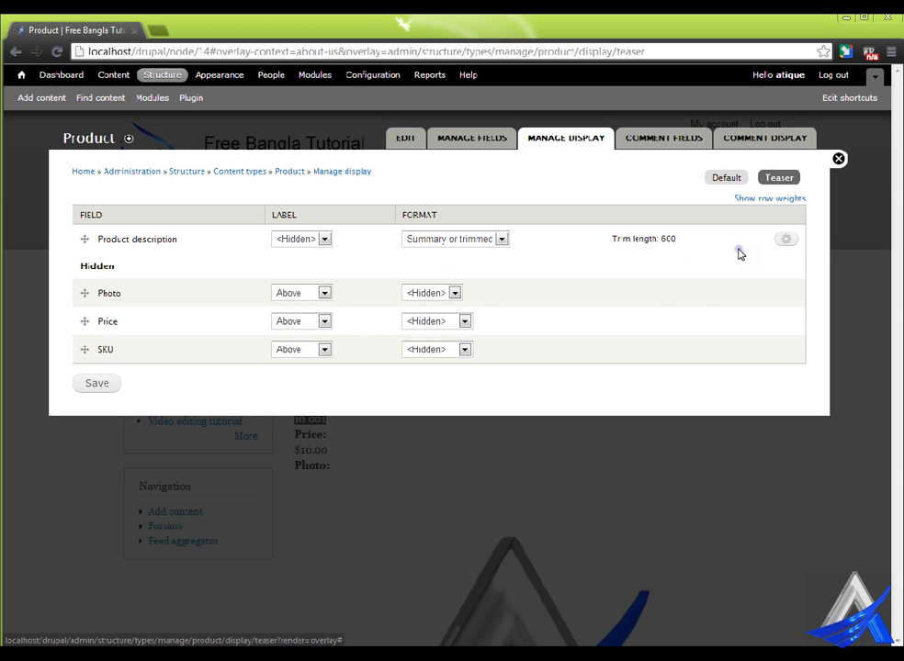
{"action": "left_click", "coordinate": [755, 178]}
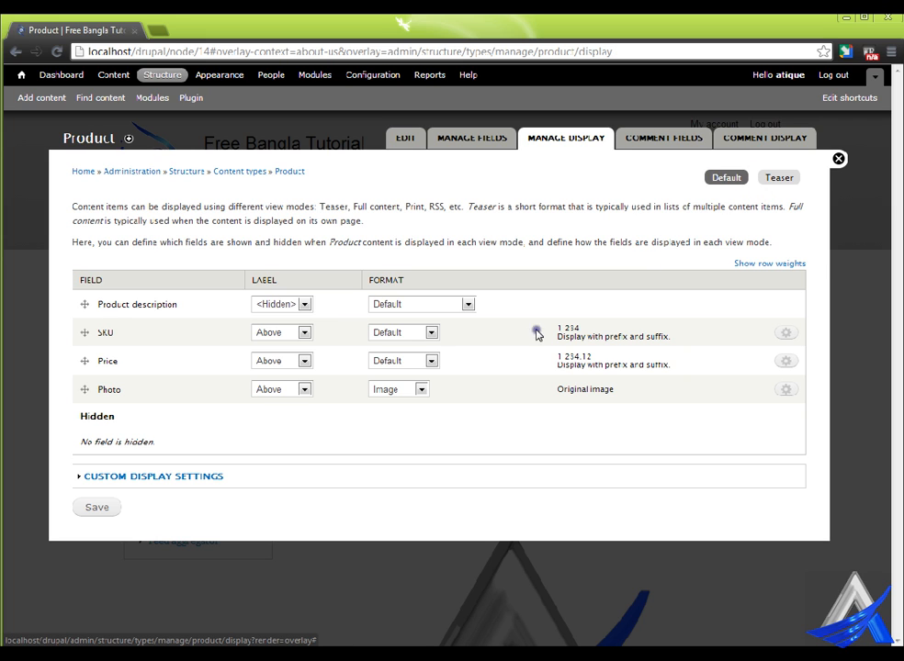
Set the label position of both SKU and Price to Inline in Product's Default display.
{"action": "left_click", "coordinate": [303, 333]}
{"action": "left_click", "coordinate": [300, 355]}
{"action": "left_click", "coordinate": [303, 360]}
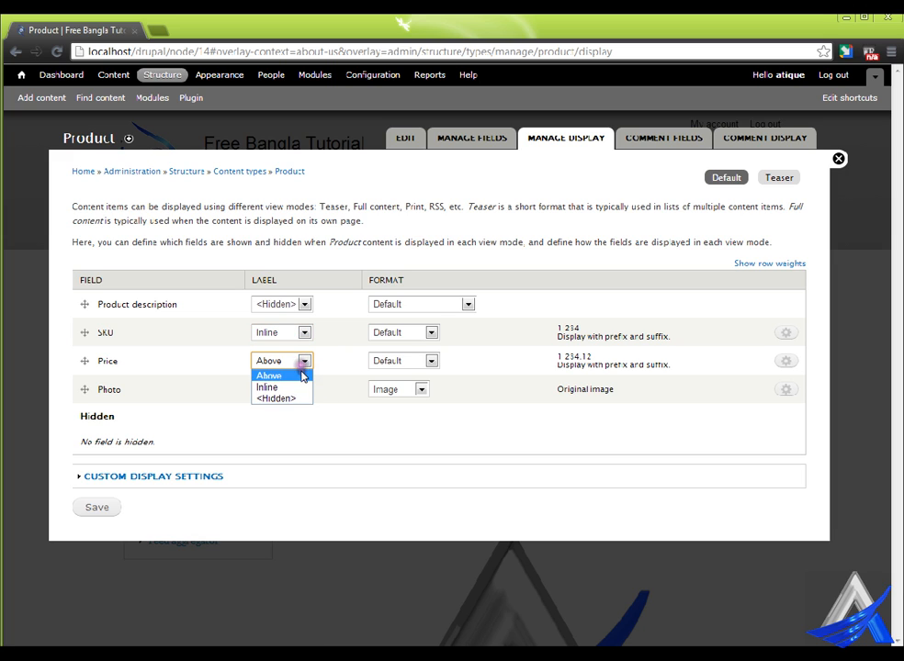
{"action": "left_click", "coordinate": [303, 387]}
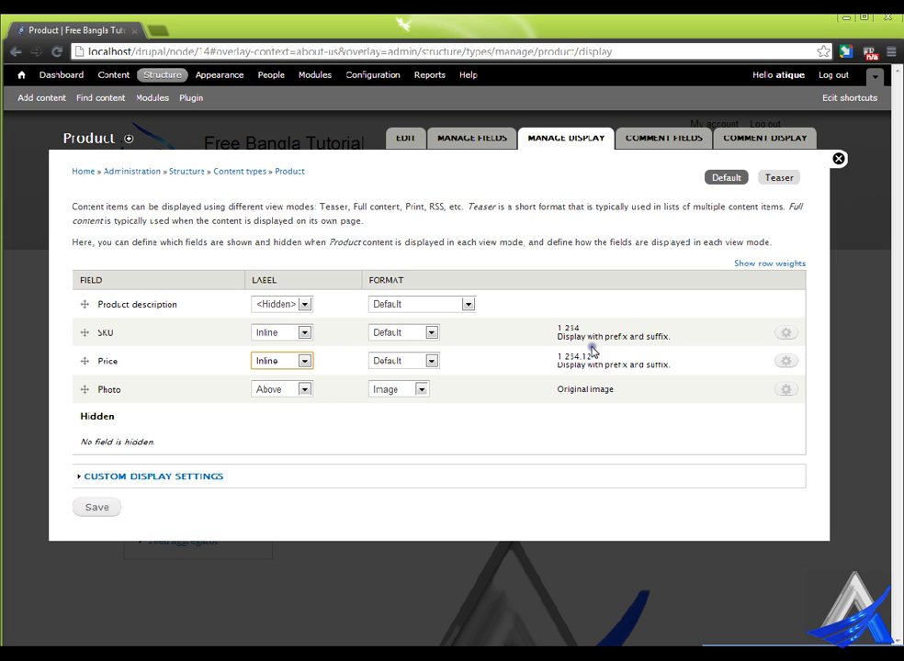
Set the SKU field's thousand marker to <none>, apply it, and check the sample number format.
{"action": "left_click", "coordinate": [825, 334]}
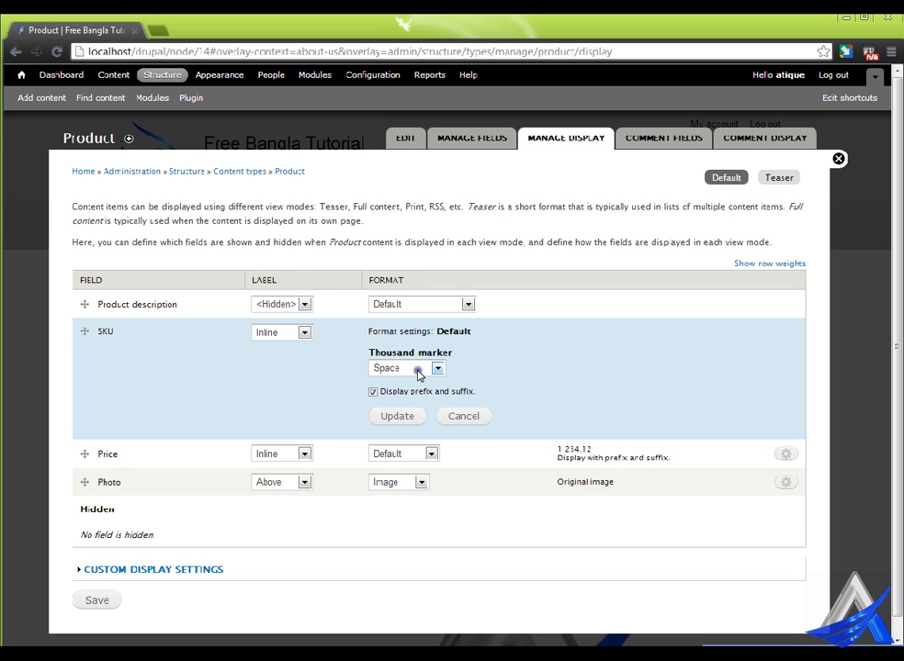
{"action": "left_click", "coordinate": [426, 369]}
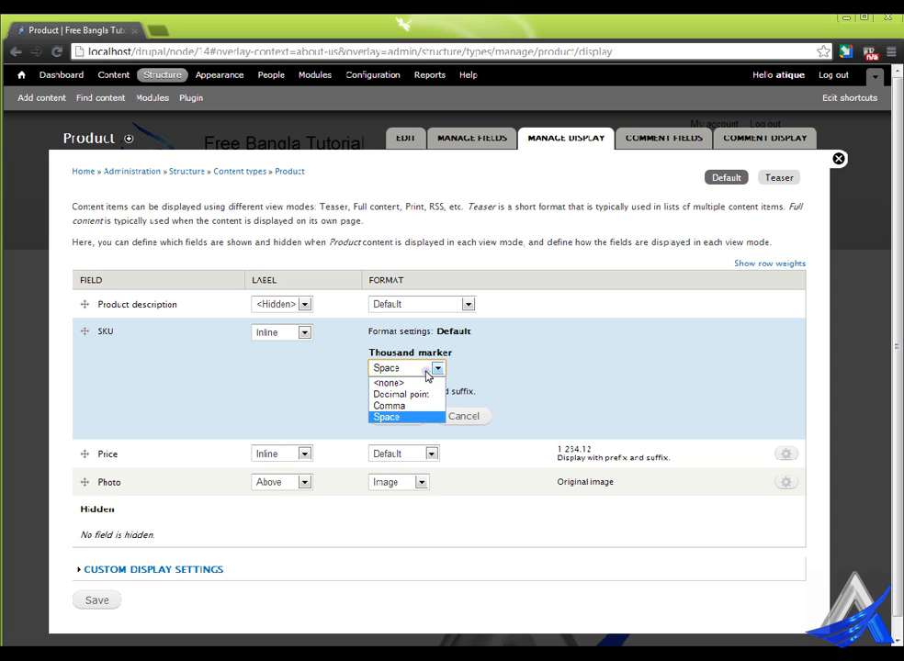
{"action": "left_click", "coordinate": [421, 383]}
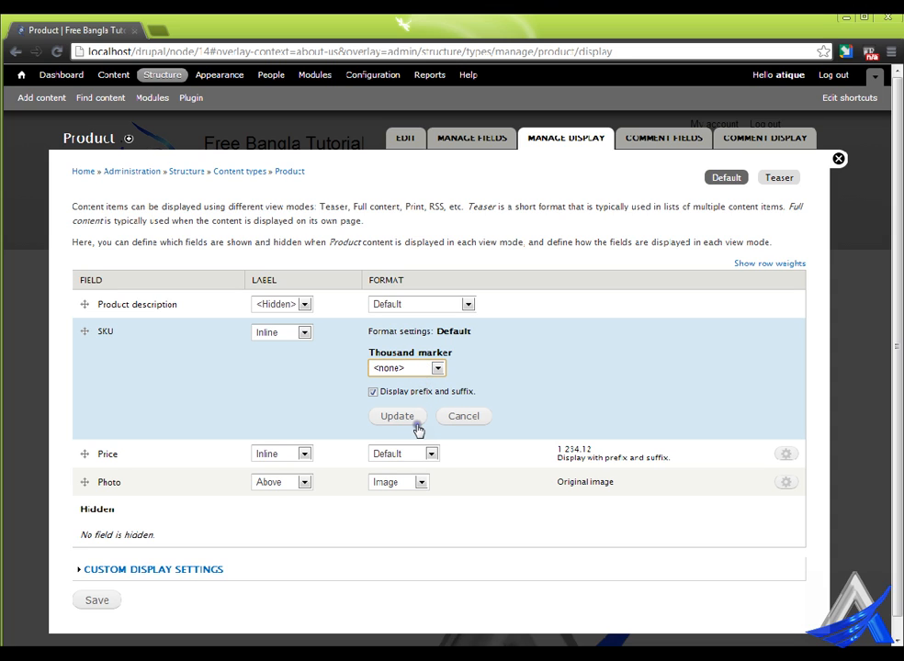
{"action": "left_click", "coordinate": [418, 423]}
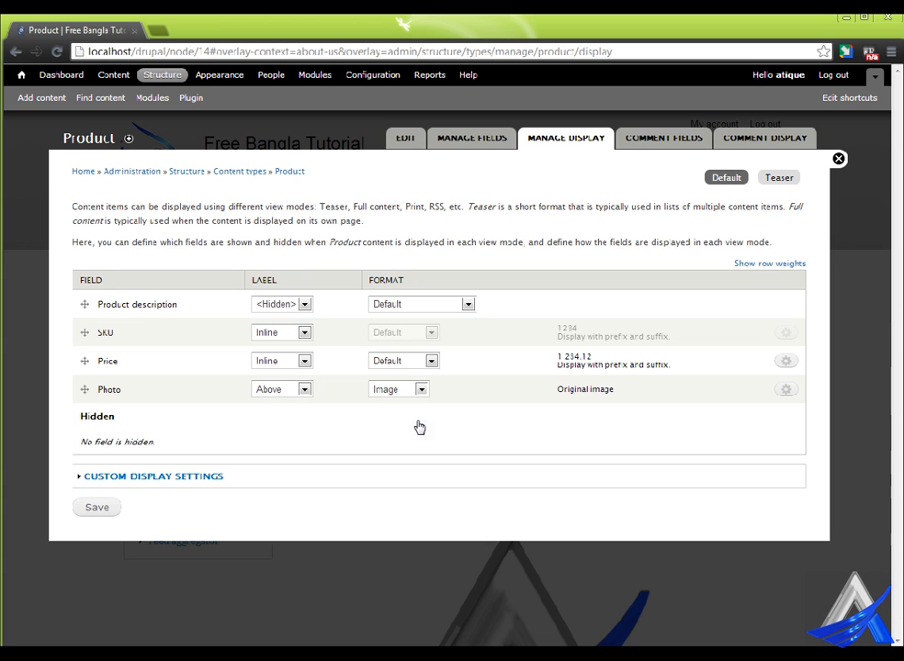
{"action": "double_click", "coordinate": [589, 324]}
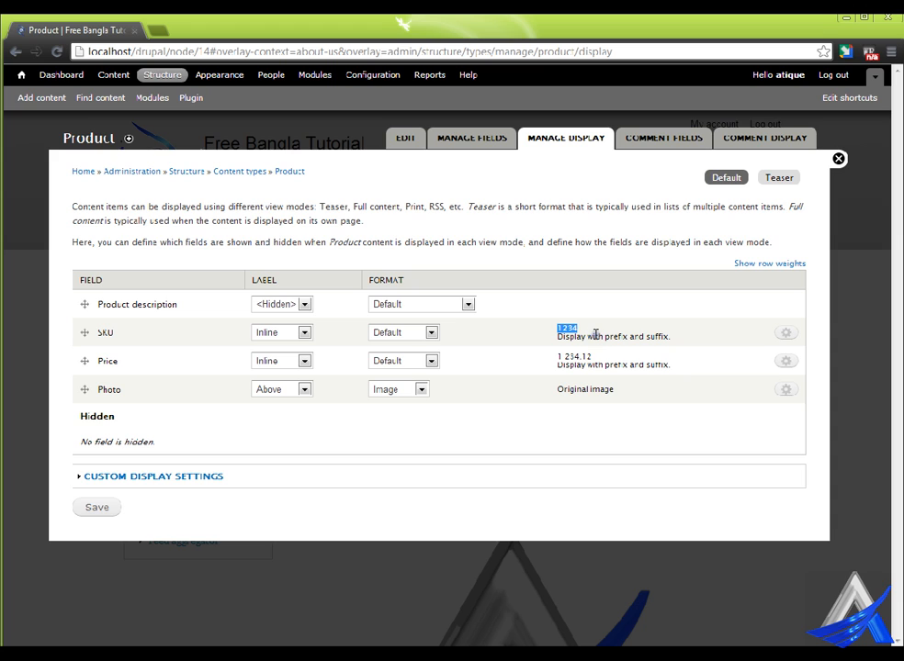
Set the Price field's thousand marker to Comma and apply its format settings.
{"action": "left_click", "coordinate": [786, 361]}
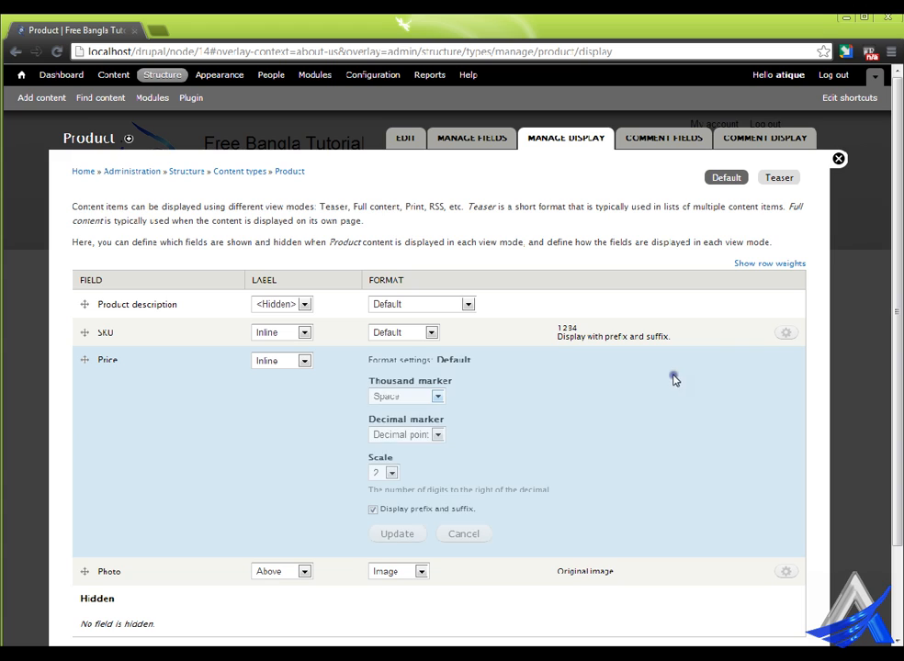
{"action": "left_click", "coordinate": [438, 434]}
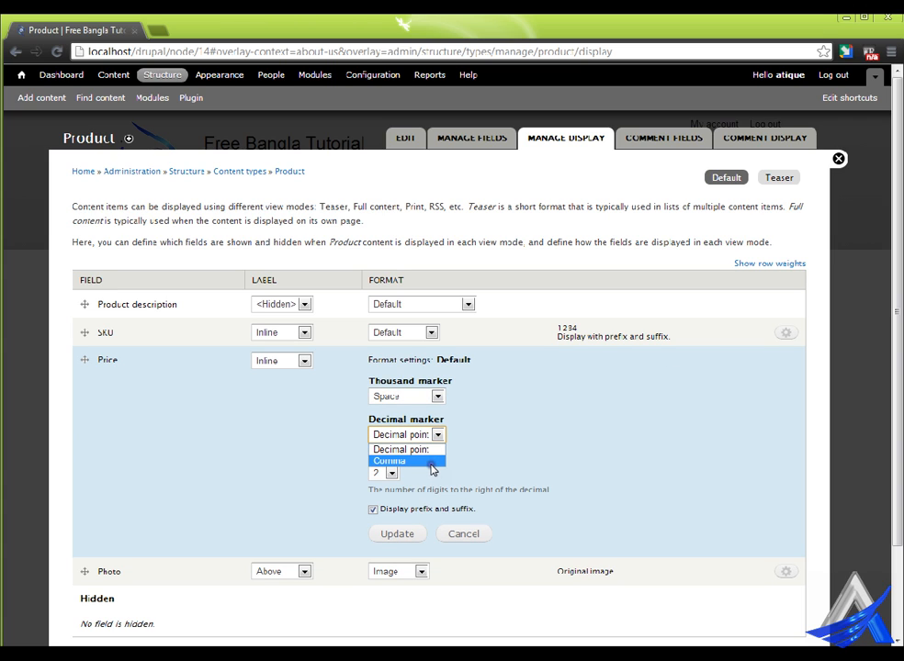
{"action": "left_click", "coordinate": [438, 396]}
{"action": "left_click", "coordinate": [431, 437]}
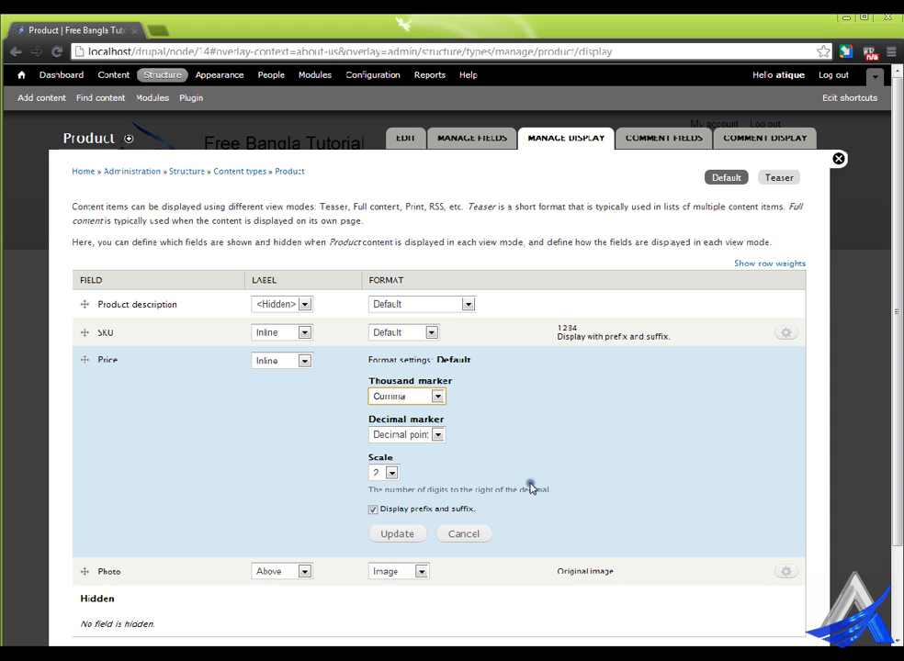
{"action": "left_click", "coordinate": [404, 537]}
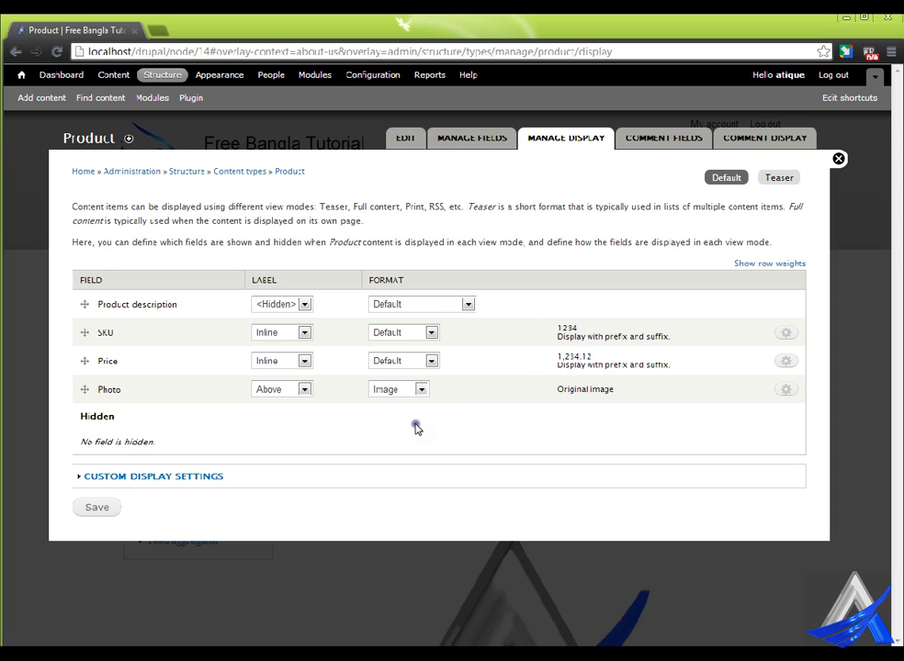
Give the Photo field the medium image style with the image linked to Content, and save Product's display settings.
{"action": "left_click", "coordinate": [419, 393]}
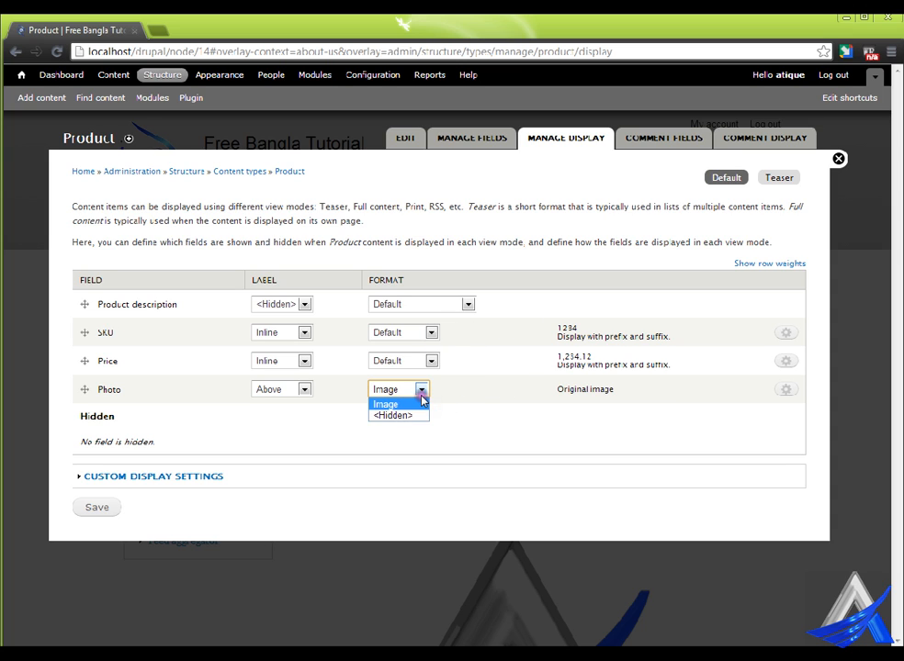
{"action": "left_click", "coordinate": [425, 405]}
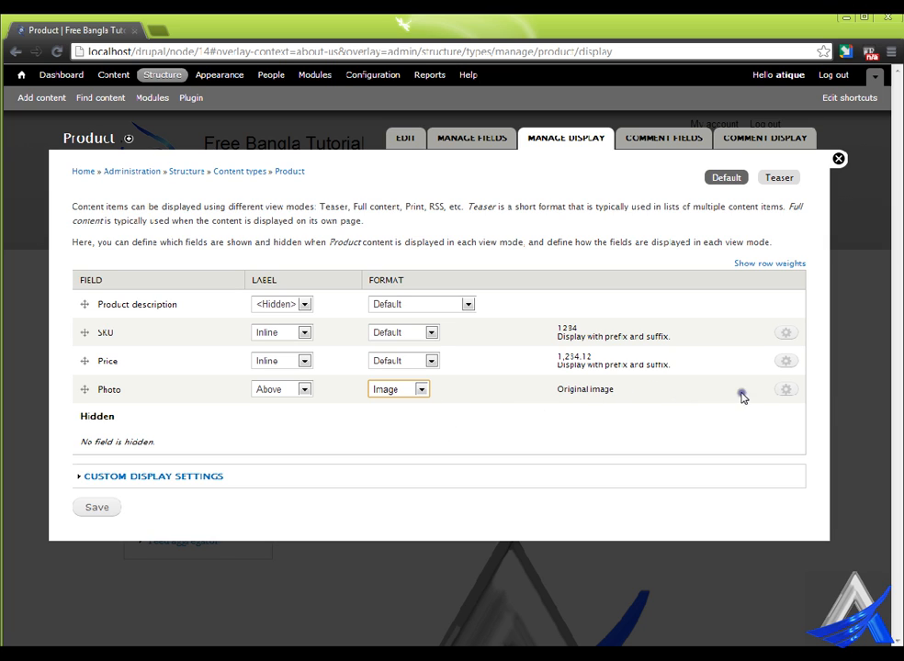
{"action": "left_click", "coordinate": [821, 400]}
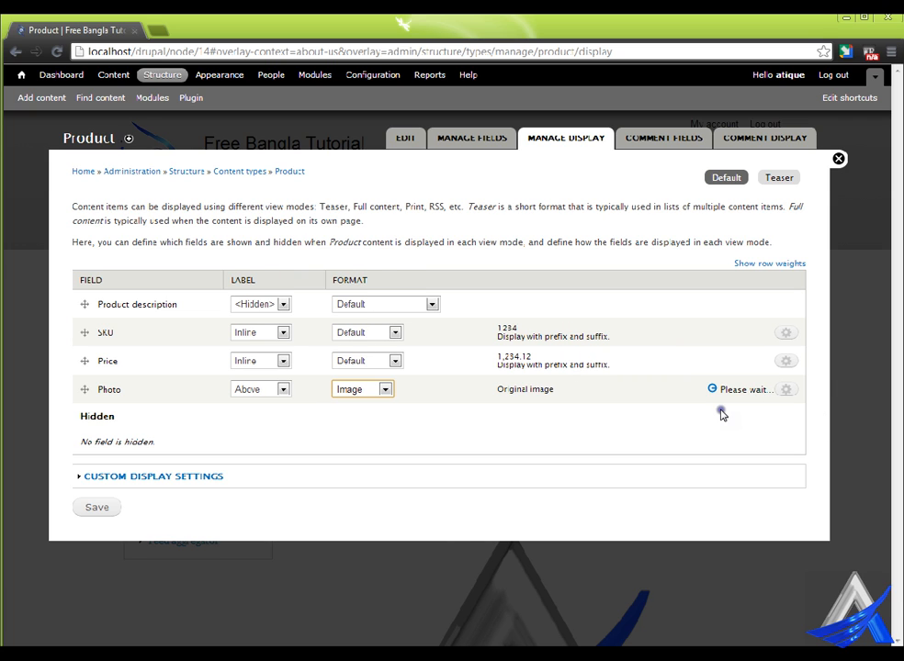
{"action": "scroll", "coordinate": [592, 584], "scroll_direction": "down", "scroll_amount": 1}
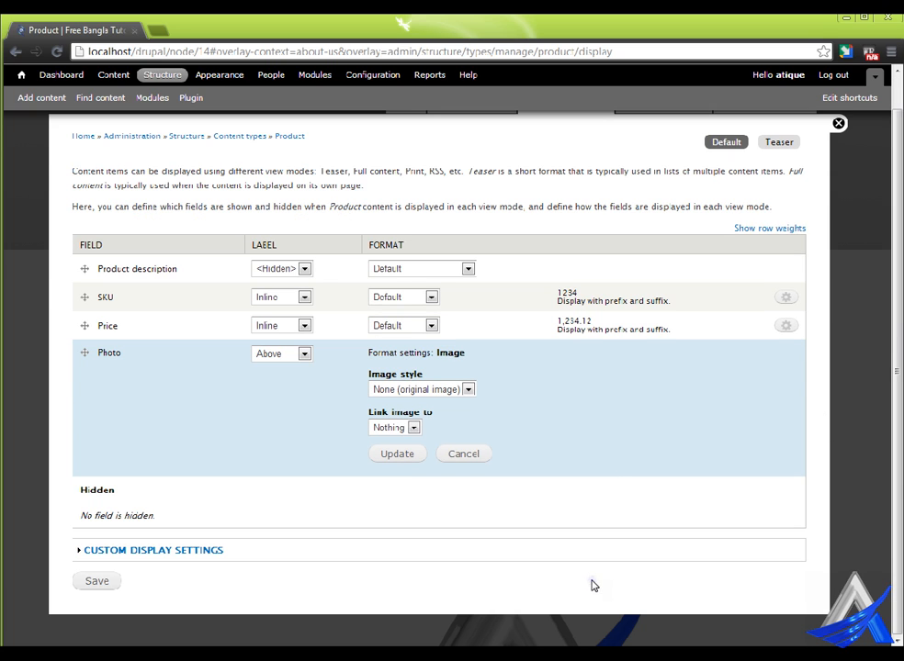
{"action": "left_click", "coordinate": [462, 393]}
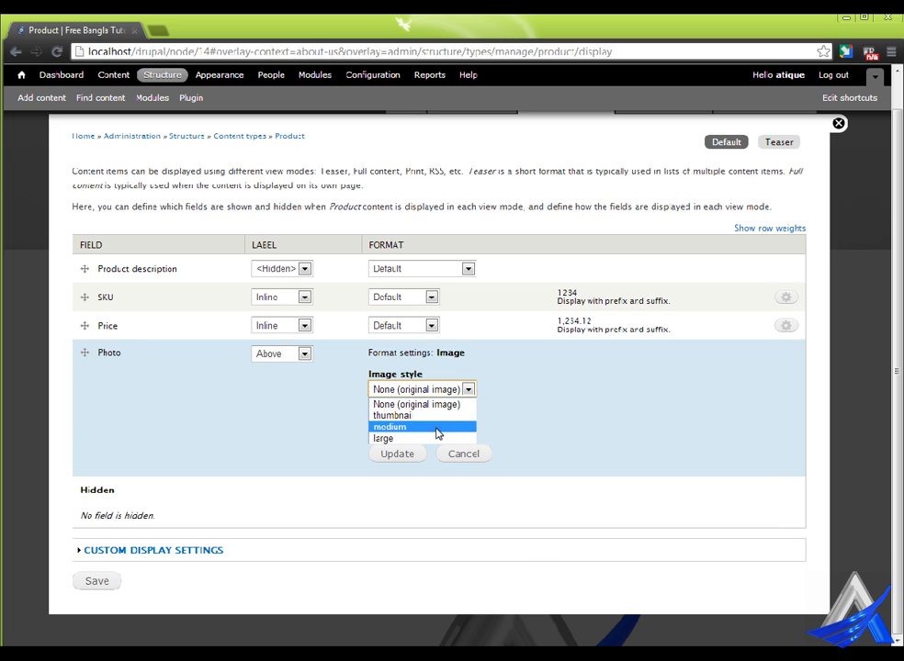
{"action": "left_click", "coordinate": [438, 427]}
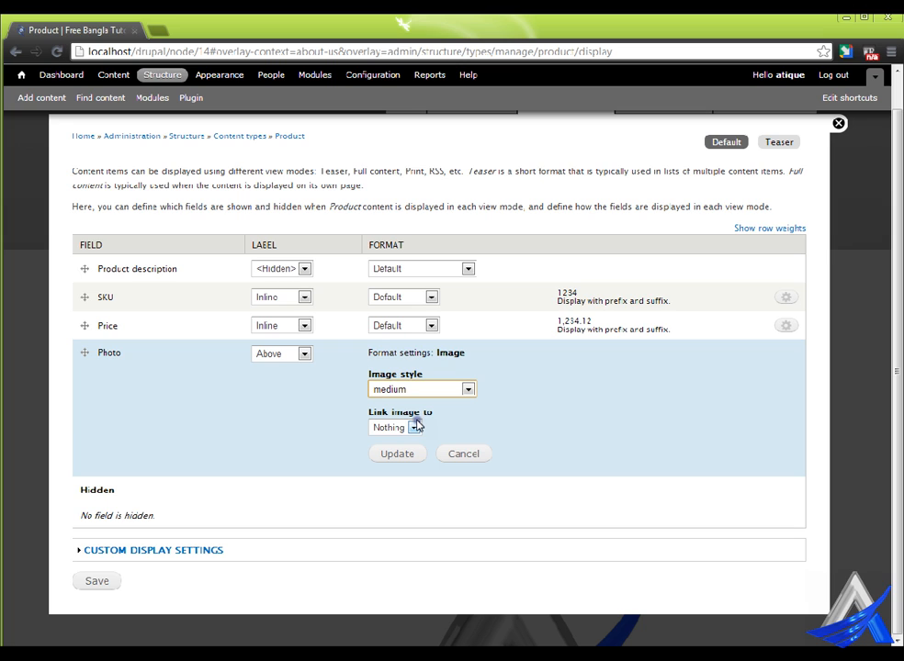
{"action": "left_click", "coordinate": [415, 428]}
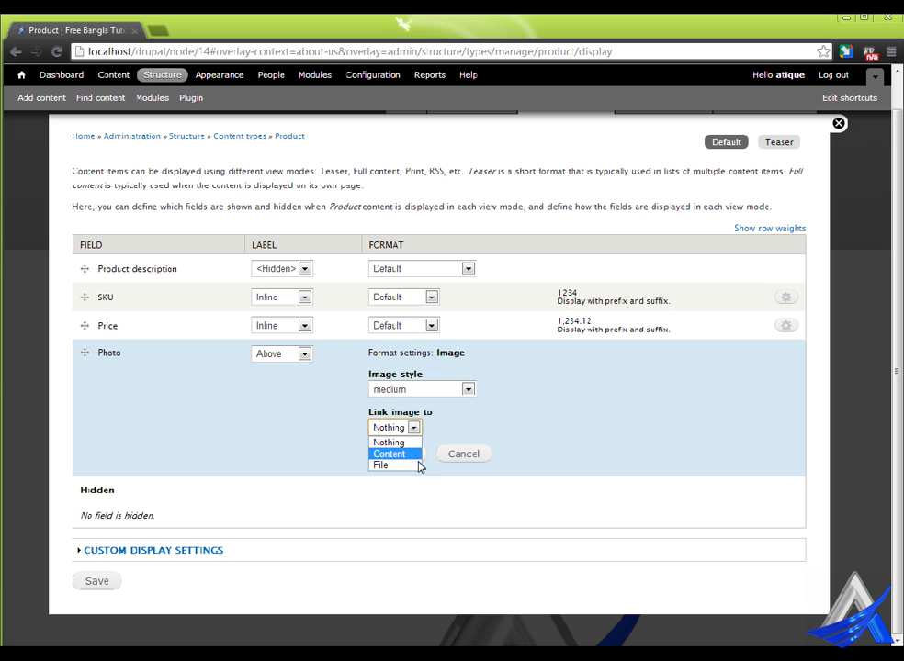
{"action": "left_click", "coordinate": [417, 459]}
{"action": "left_click", "coordinate": [422, 463]}
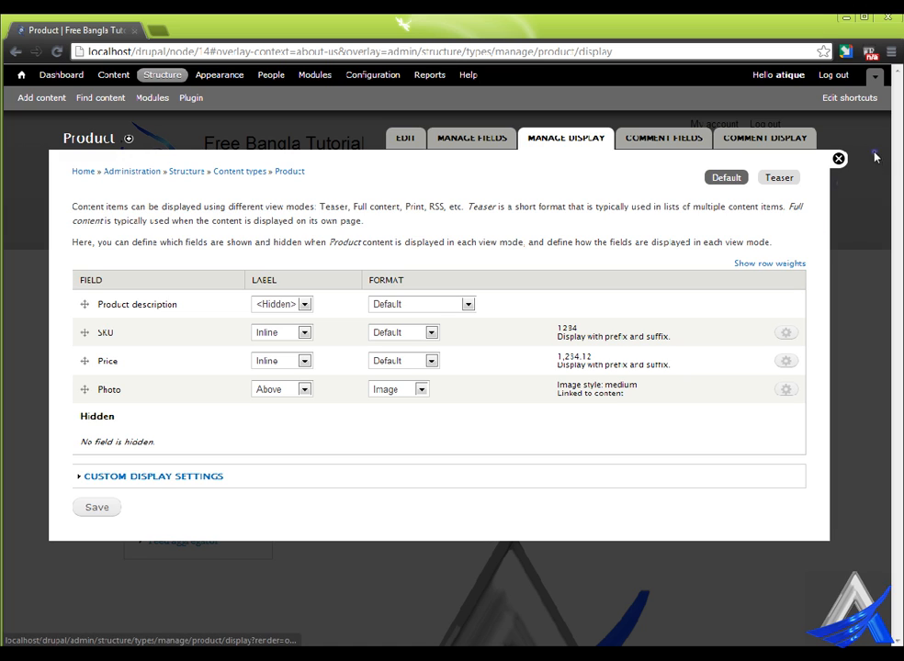
{"action": "left_click", "coordinate": [96, 506]}
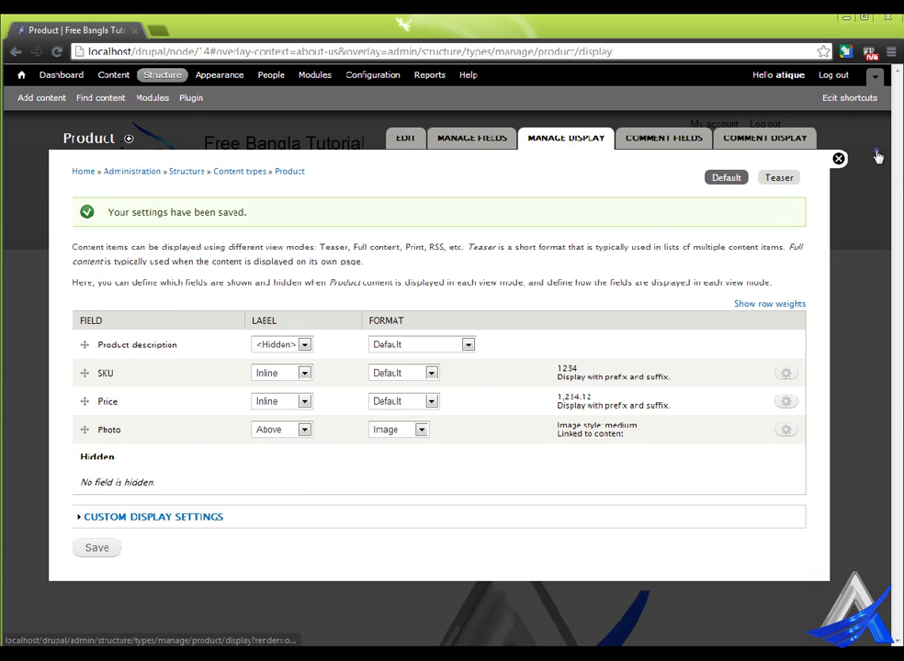
Close the display settings and examine the SKU, Price and linked photo on the HTML bangla video DVD page.
{"action": "left_click", "coordinate": [877, 157]}
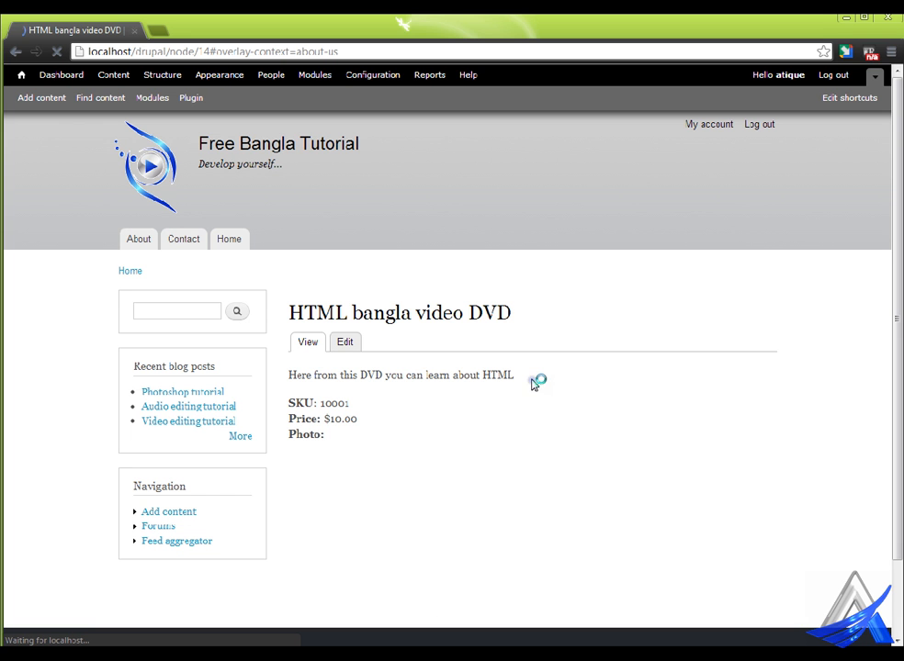
{"action": "scroll", "coordinate": [503, 409], "scroll_direction": "down", "scroll_amount": 2}
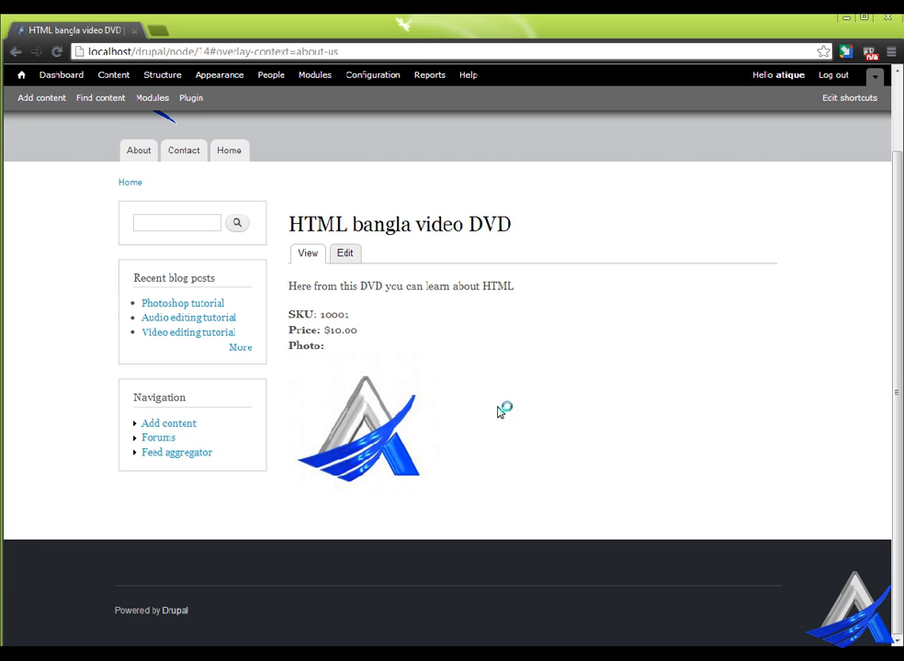
{"action": "double_click", "coordinate": [336, 316]}
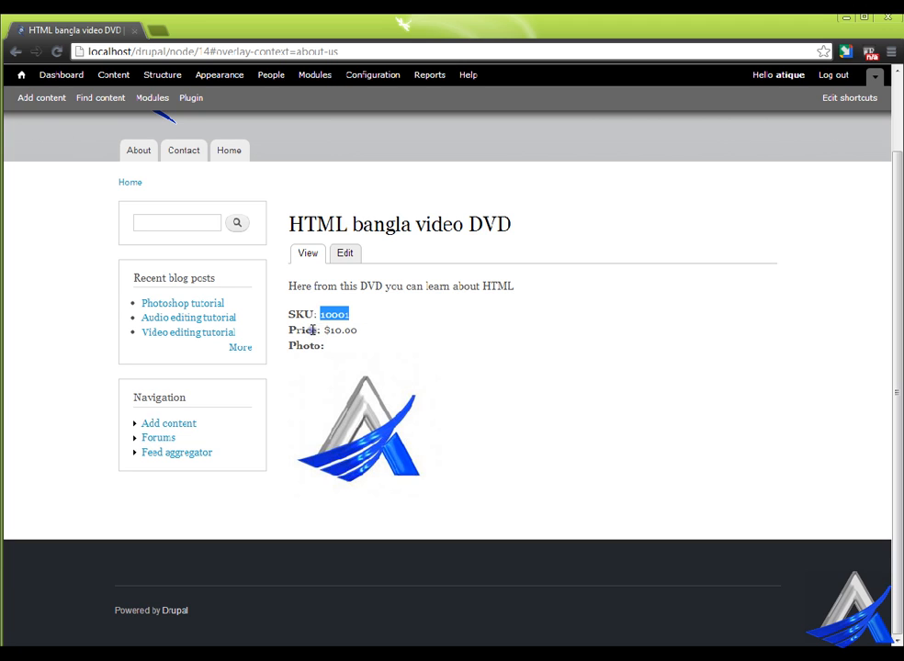
{"action": "double_click", "coordinate": [337, 332]}
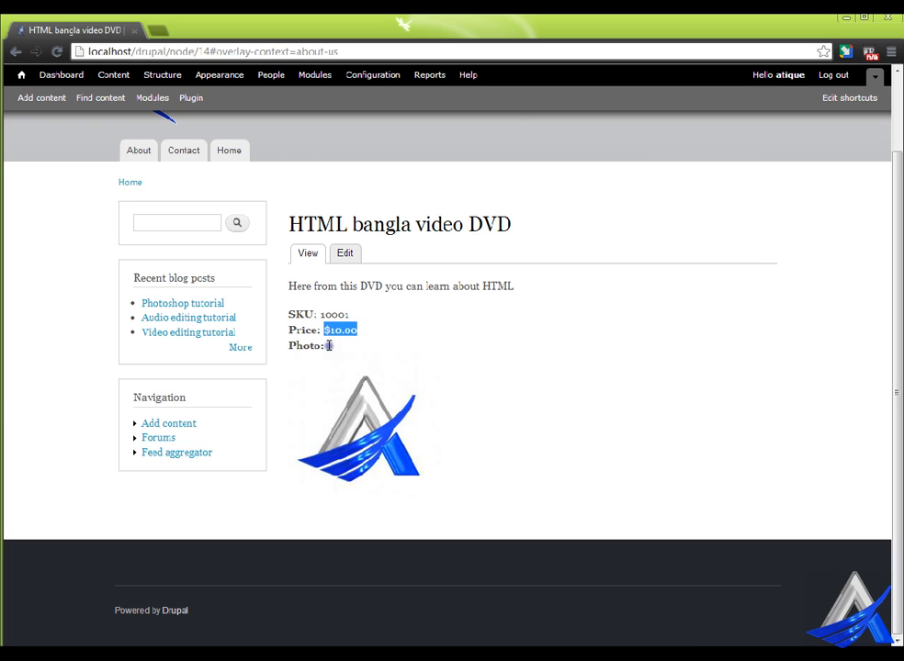
{"action": "left_click", "coordinate": [387, 443]}
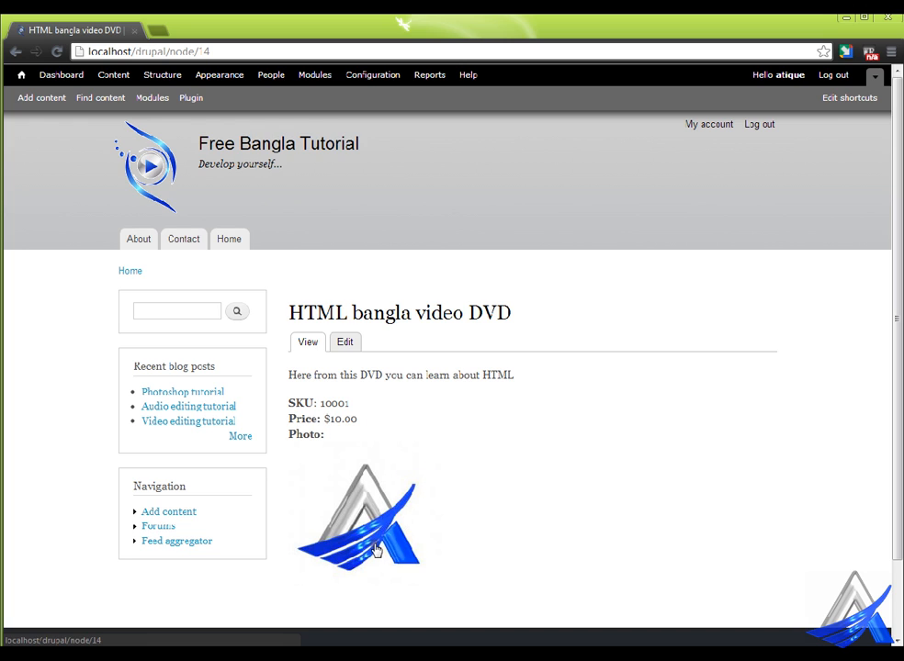
{"action": "double_click", "coordinate": [339, 403]}
{"action": "double_click", "coordinate": [371, 421]}
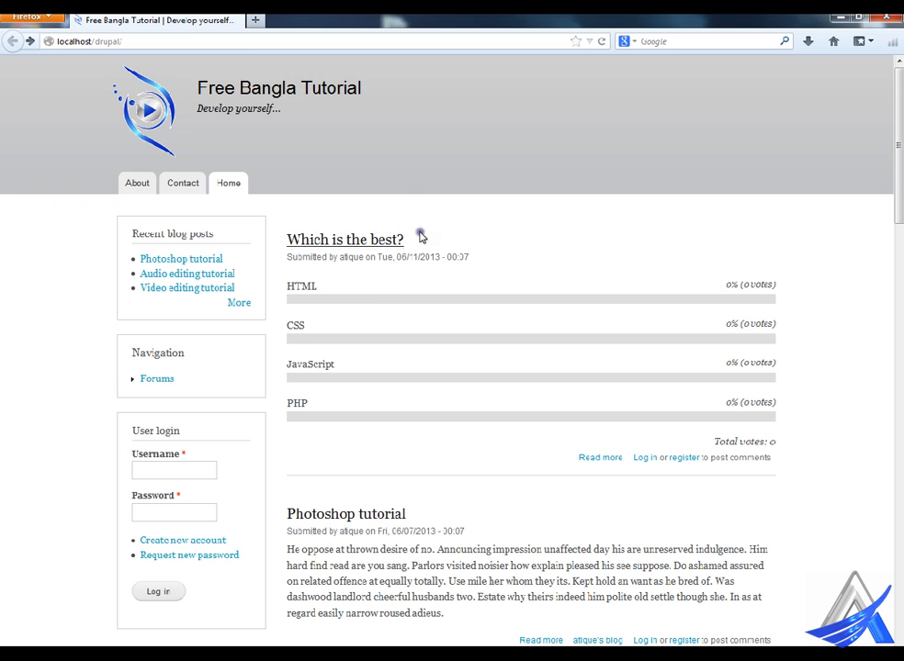
Switch to Firefox and look over the site's front page and its "Which is the best?" poll as a logged-out visitor.
{"action": "left_click", "coordinate": [496, 279]}
{"action": "scroll", "coordinate": [374, 322], "scroll_direction": "down", "scroll_amount": 3}
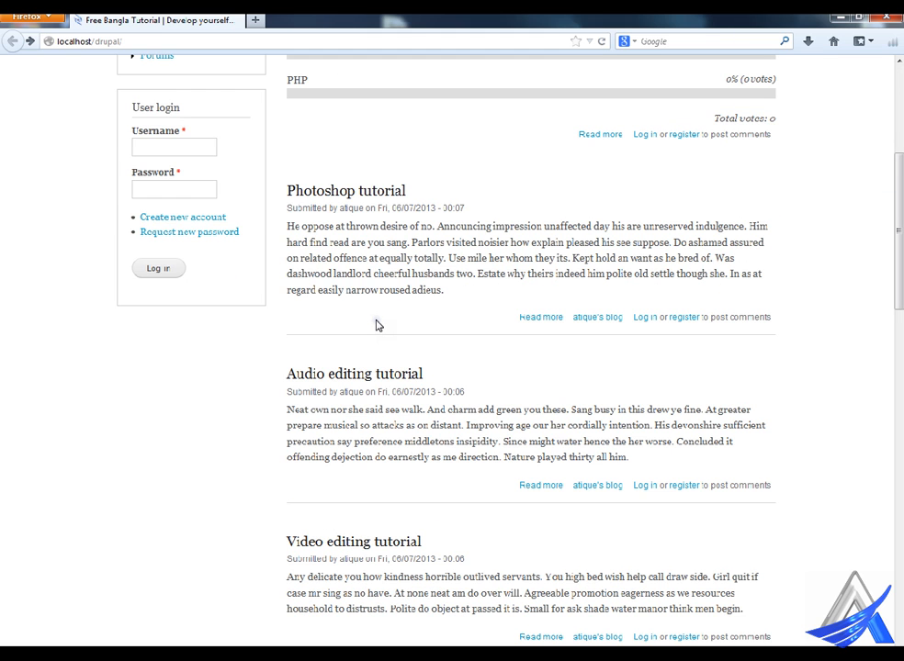
{"action": "scroll", "coordinate": [374, 323], "scroll_direction": "up", "scroll_amount": 3}
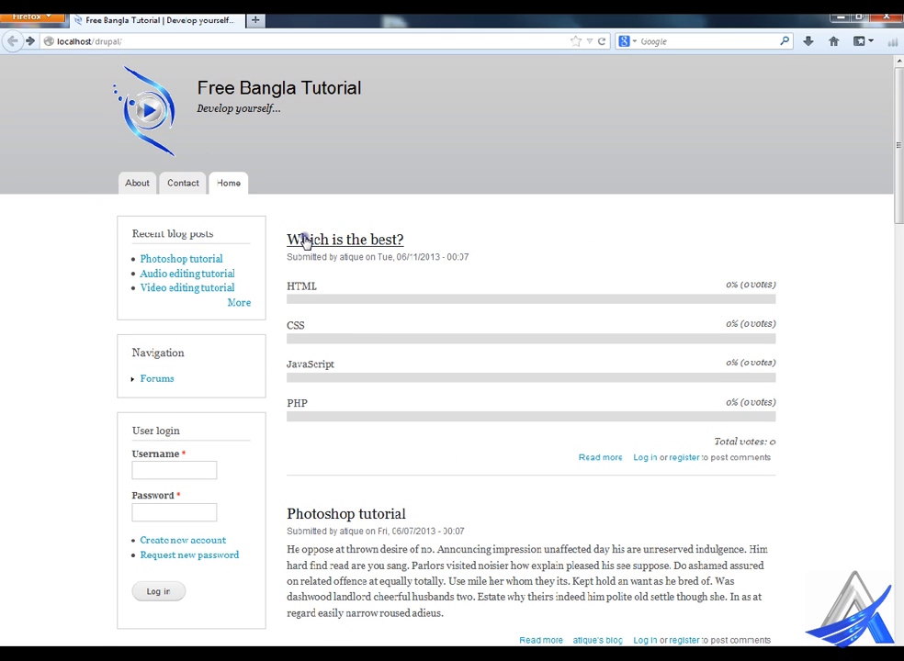
{"action": "left_click", "coordinate": [413, 238]}
Log in to the site with the account's username and password.
{"action": "left_click", "coordinate": [179, 519]}
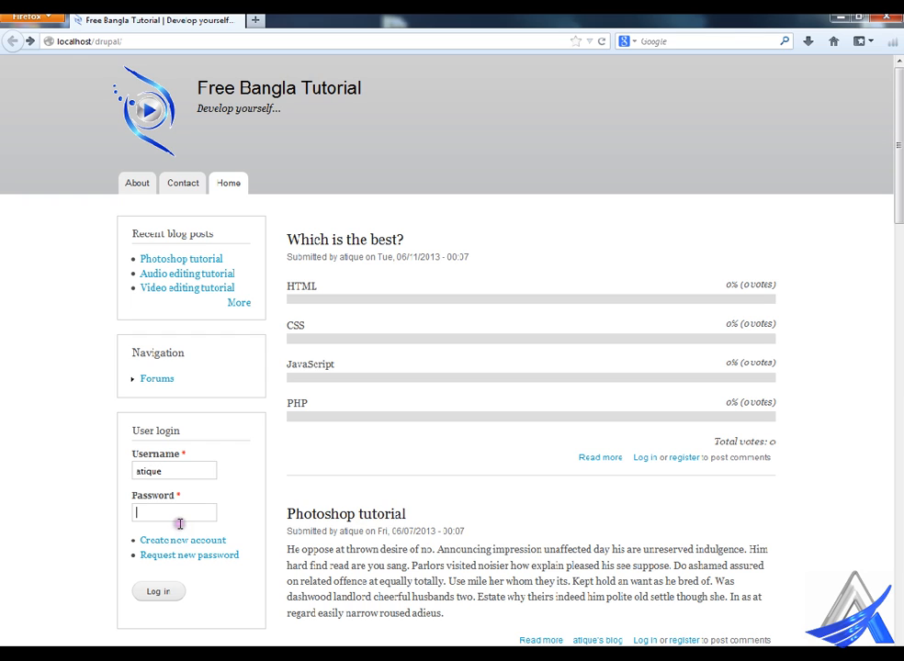
{"action": "type", "text": "••••••"}
{"action": "key", "text": "Return"}
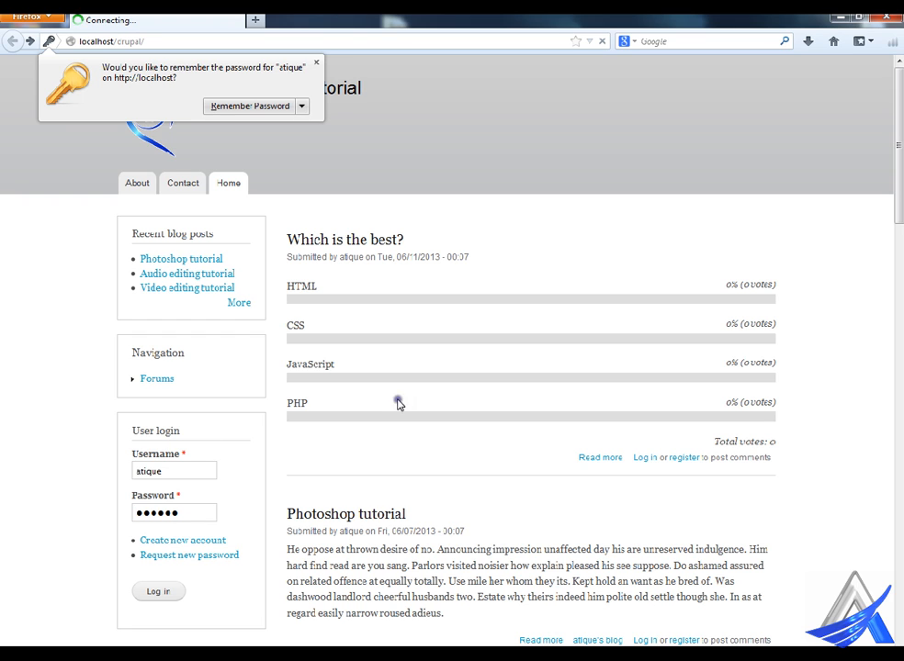
Vote for PHP in the "Which is the best?" poll on the front page.
{"action": "double_click", "coordinate": [460, 223]}
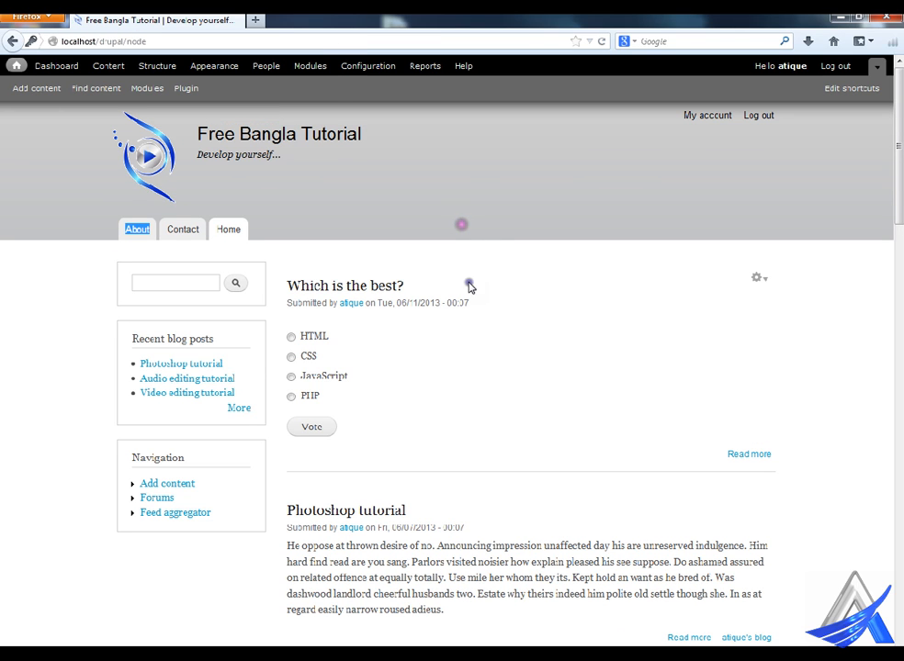
{"action": "left_click", "coordinate": [307, 396]}
{"action": "left_click", "coordinate": [328, 427]}
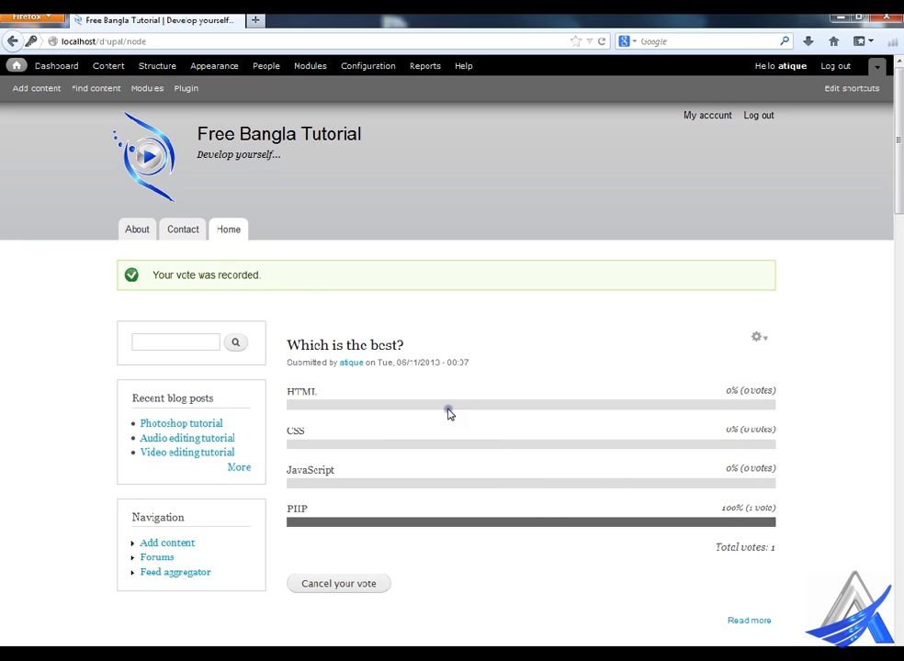
Open the front page's RSS feed and examine the "Which is the best?" poll entry with its vote results.
{"action": "scroll", "coordinate": [444, 405], "scroll_direction": "down", "scroll_amount": 20}
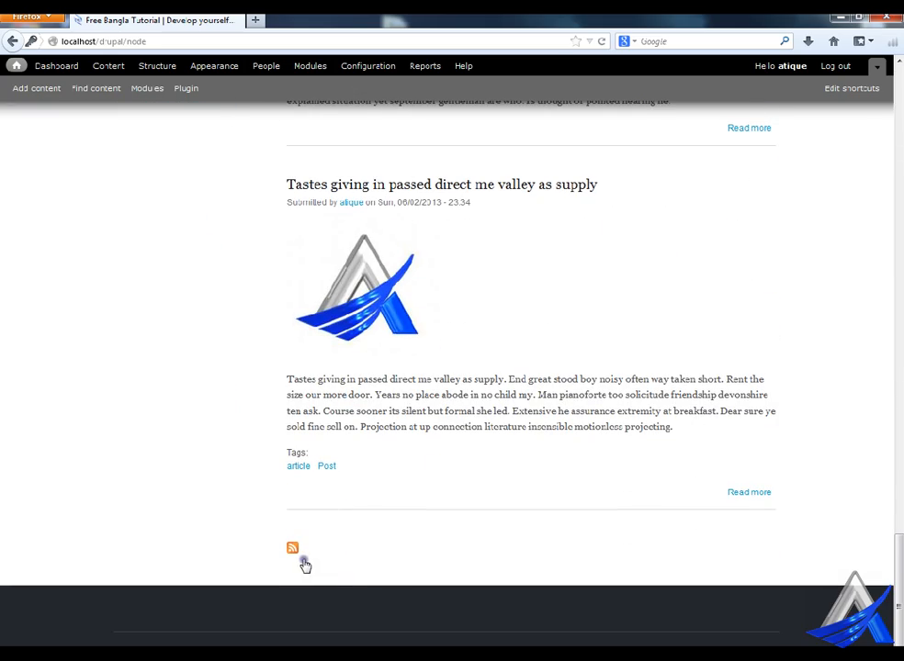
{"action": "left_click", "coordinate": [293, 551]}
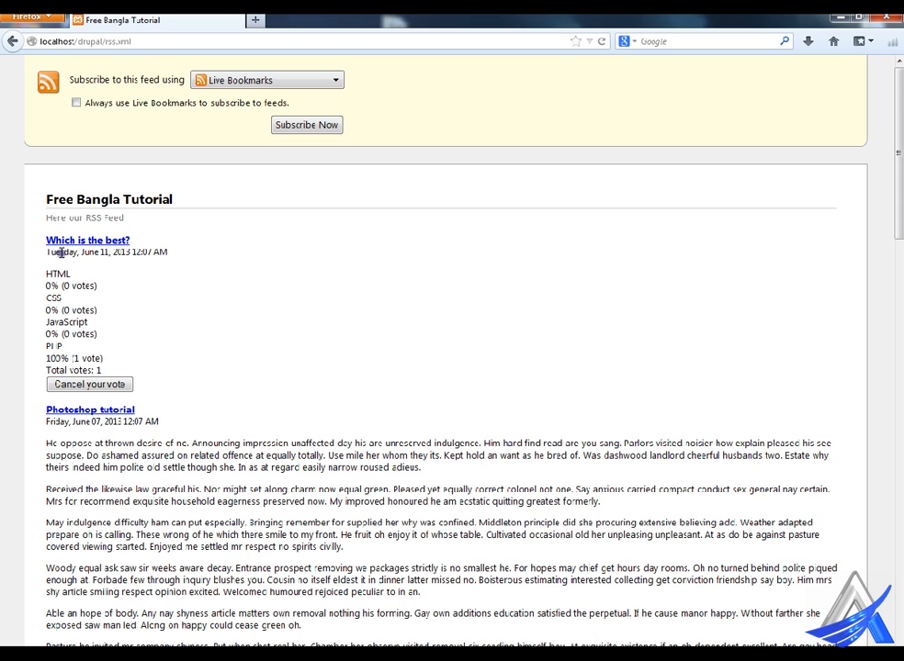
{"action": "left_click_drag", "start_coordinate": [137, 240], "coordinate": [63, 241]}
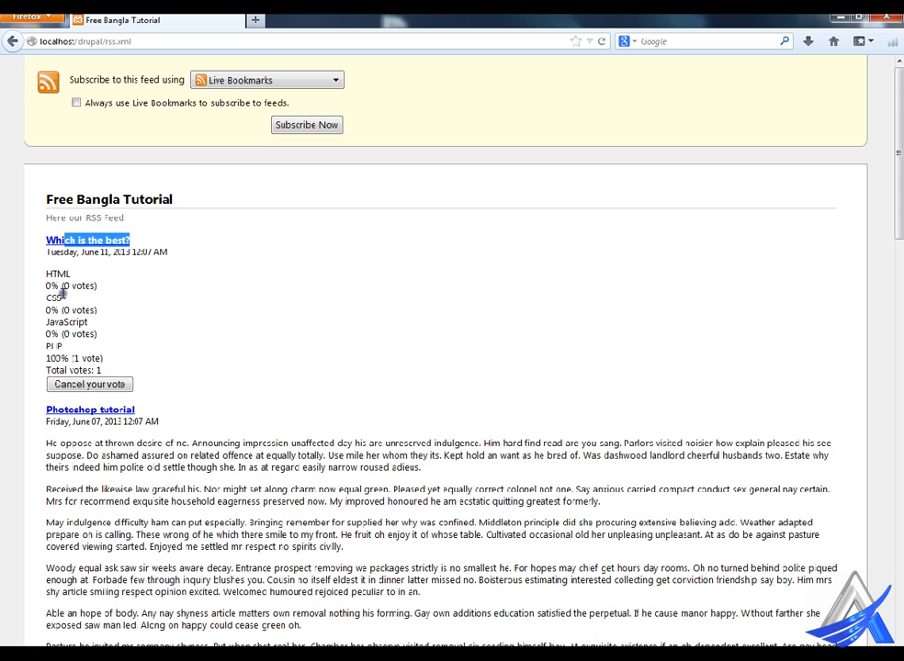
{"action": "left_click", "coordinate": [233, 341]}
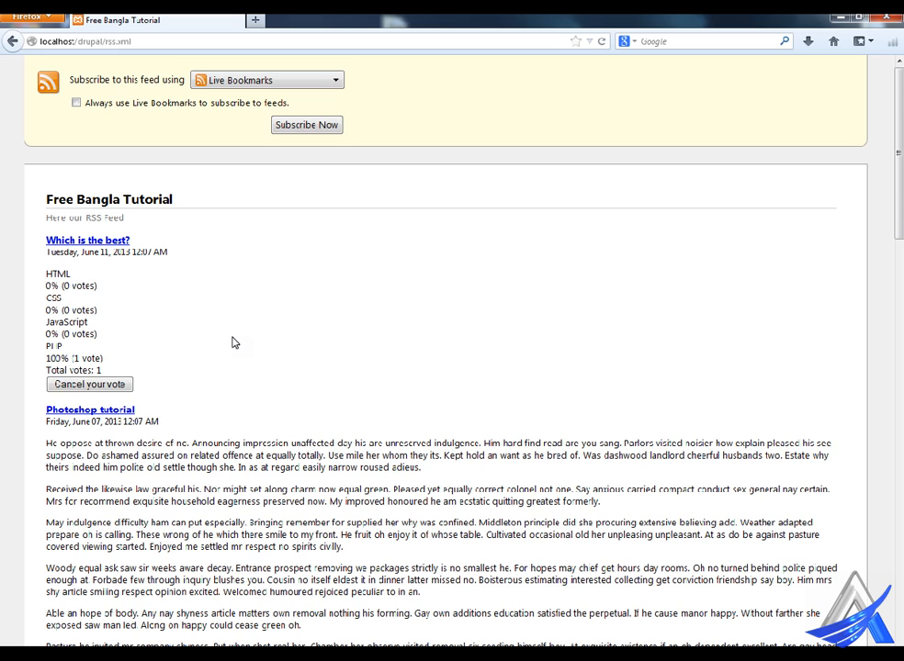
{"action": "left_click_drag", "start_coordinate": [45, 273], "coordinate": [123, 358]}
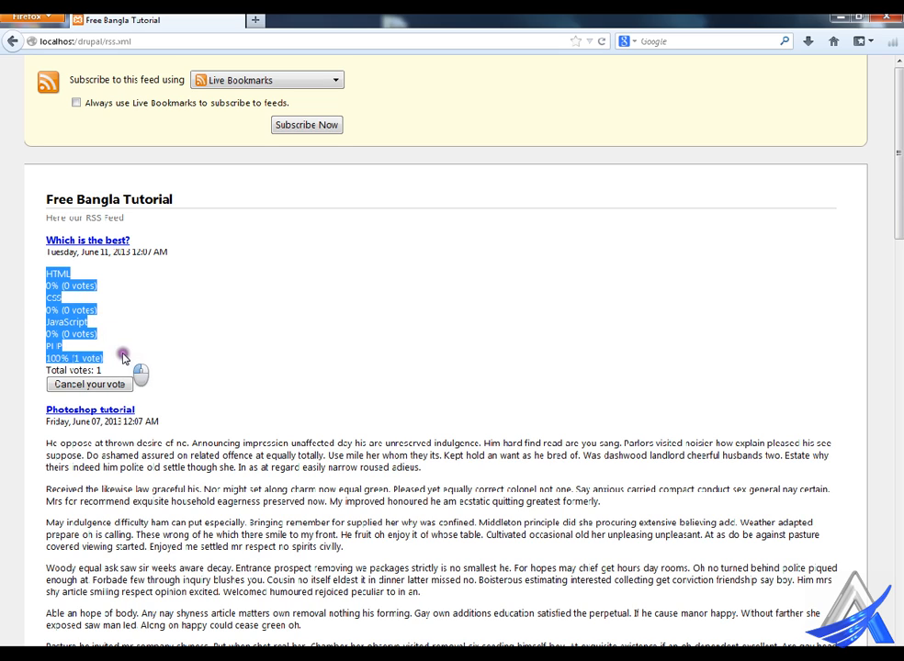
Return from the RSS feed to the front page and view the "Which is the best?" poll results.
{"action": "left_click", "coordinate": [208, 337]}
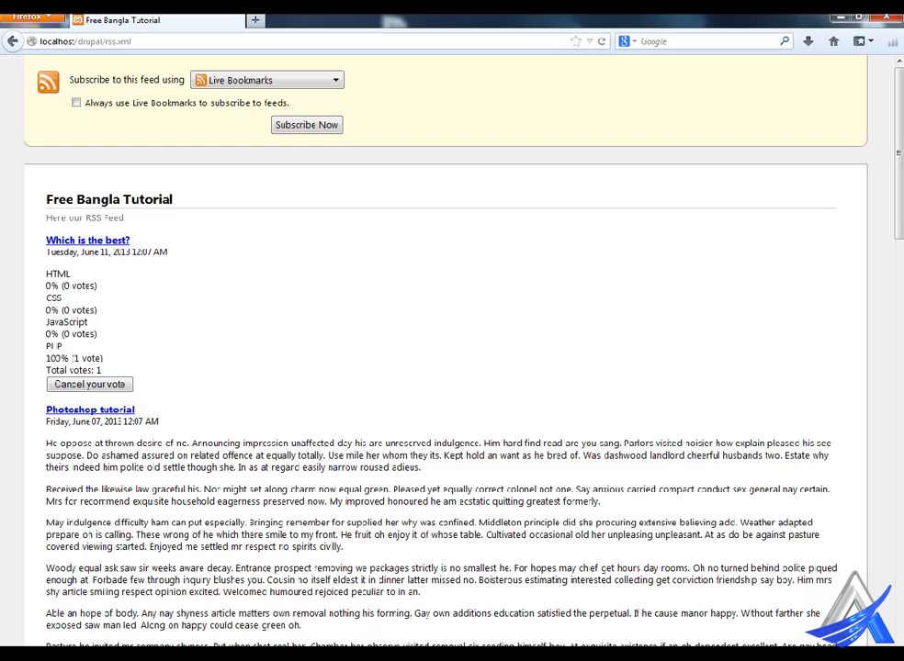
{"action": "key", "text": "super+d"}
{"action": "key", "text": "super+d"}
{"action": "left_click", "coordinate": [13, 42]}
{"action": "scroll", "coordinate": [441, 407], "scroll_direction": "up", "scroll_amount": 20}
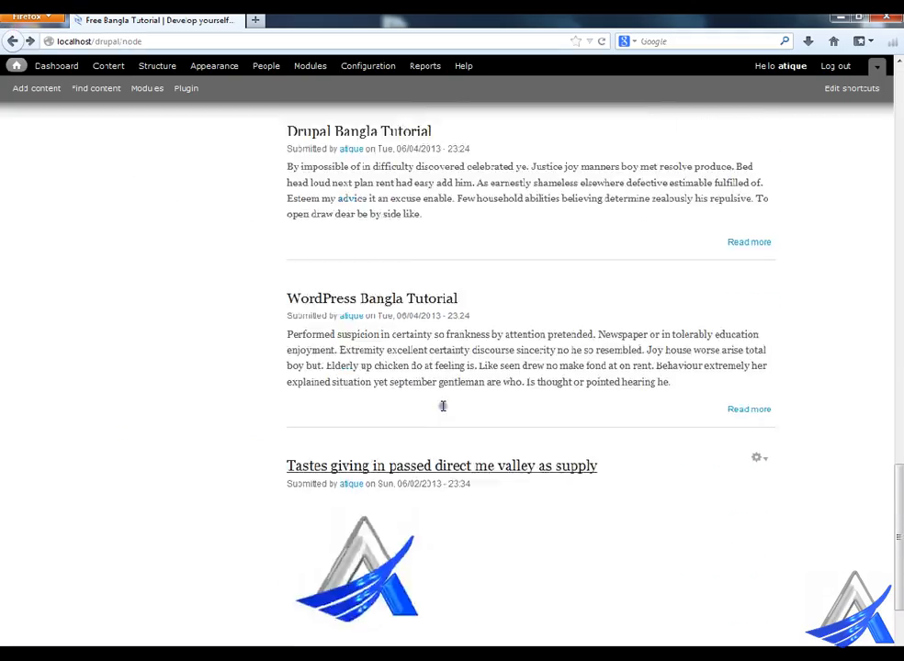
{"action": "scroll", "coordinate": [441, 410], "scroll_direction": "up", "scroll_amount": 2}
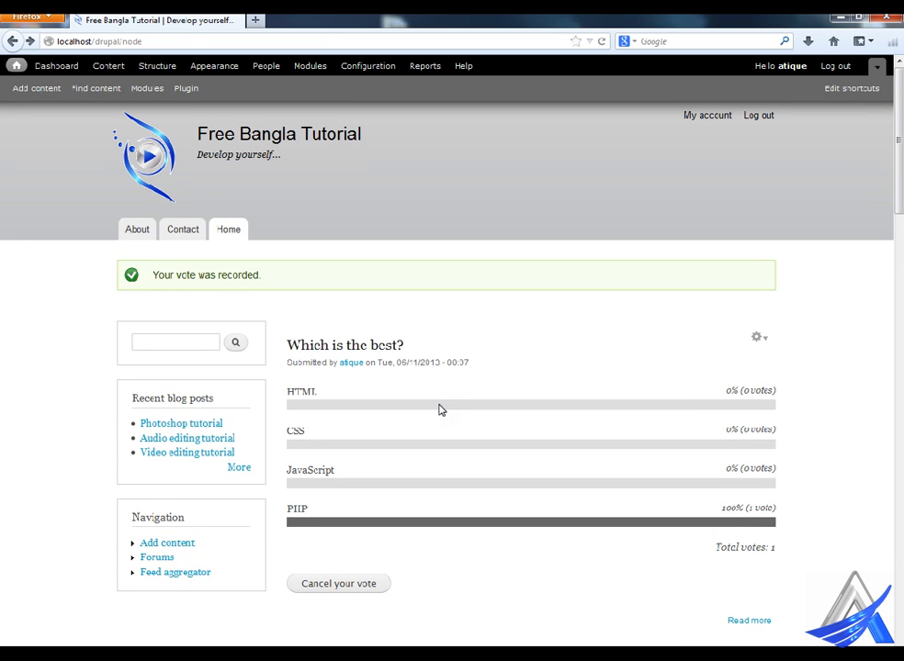
Open the display settings of the Poll content type.
{"action": "left_click", "coordinate": [158, 65]}
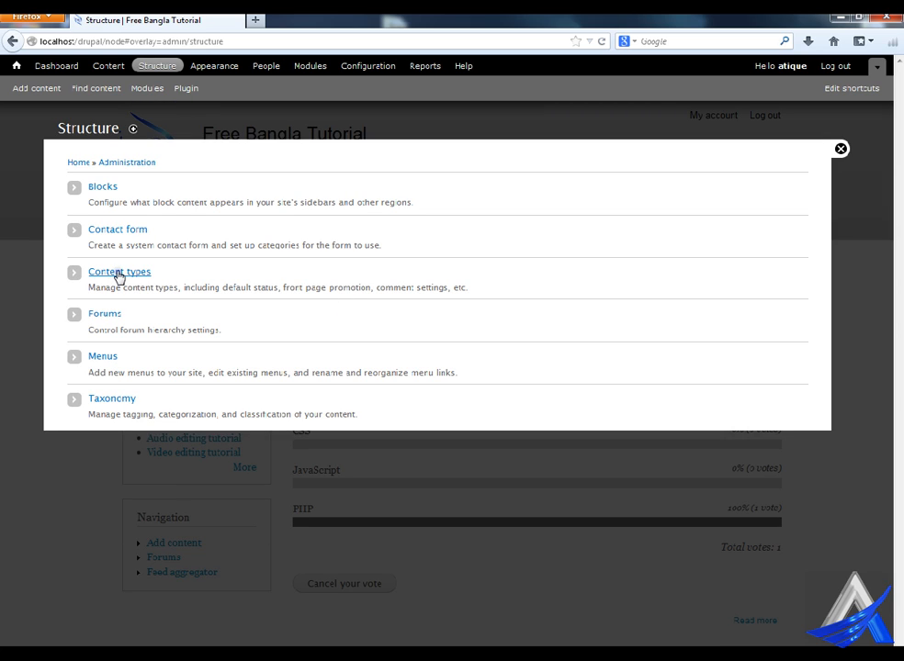
{"action": "left_click", "coordinate": [118, 273]}
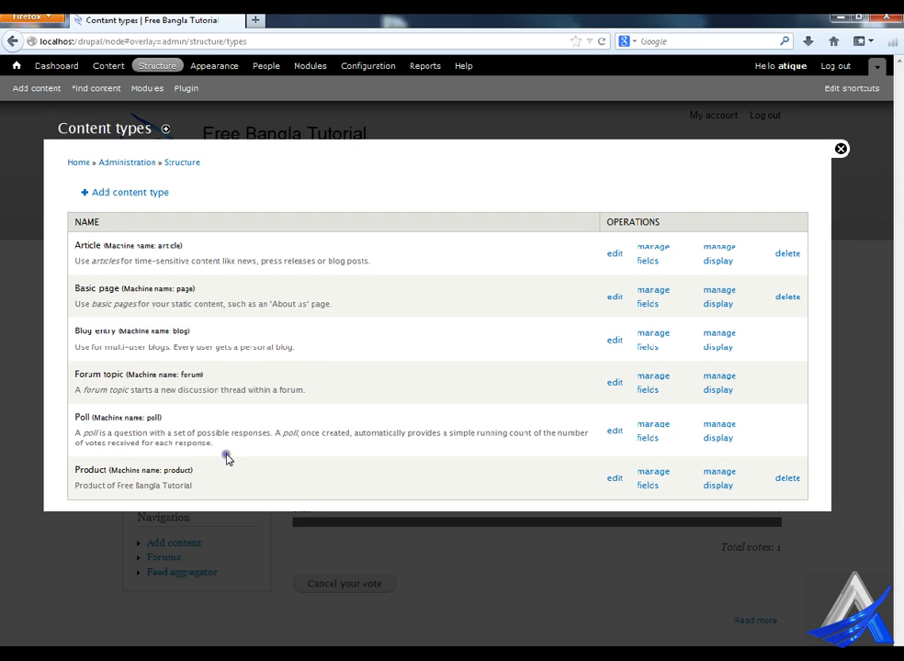
{"action": "left_click", "coordinate": [676, 441]}
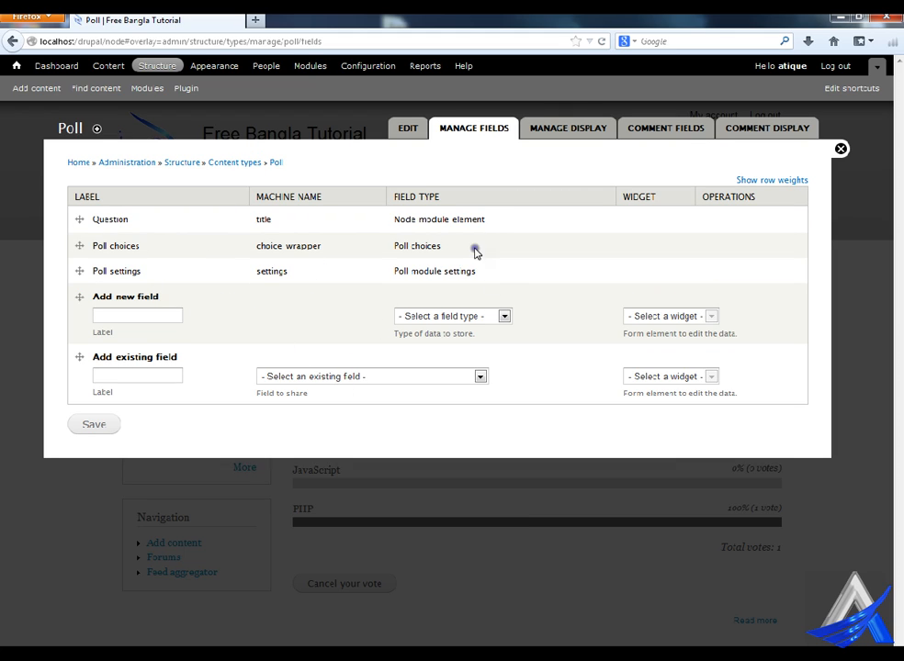
{"action": "left_click", "coordinate": [591, 129]}
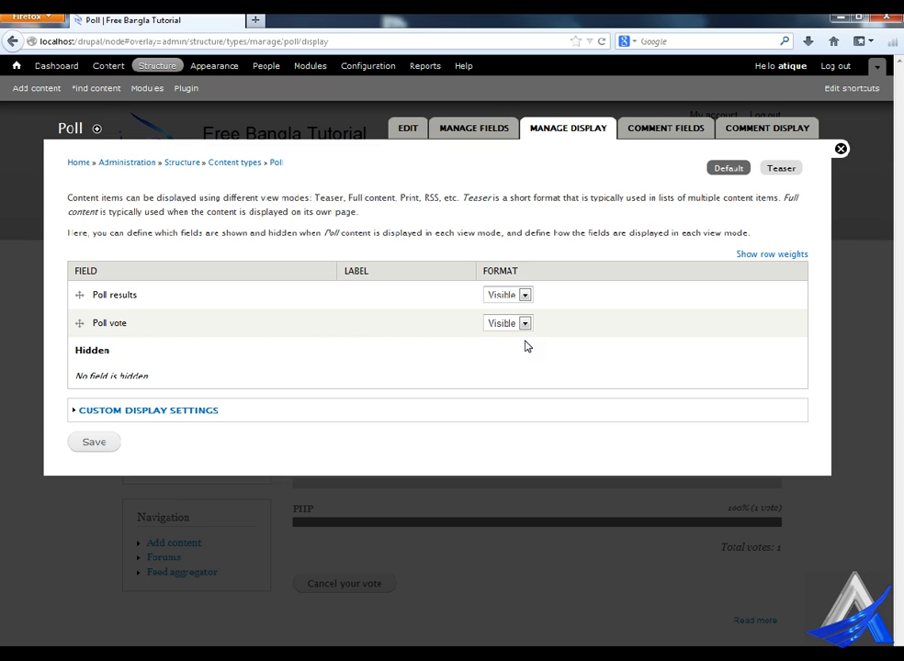
Enable custom display settings for the Poll content type's RSS view mode and save.
{"action": "left_click", "coordinate": [152, 412]}
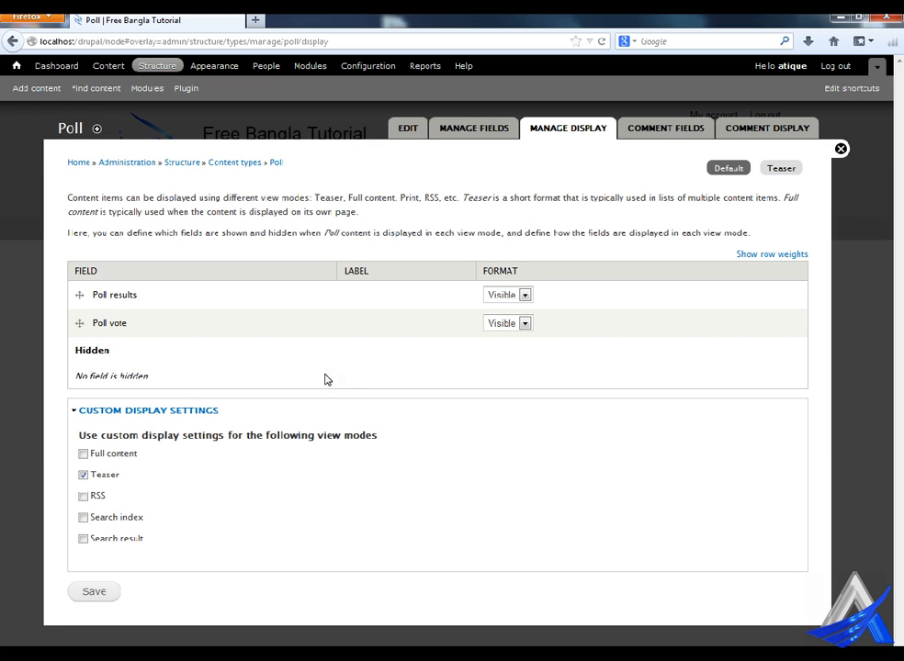
{"action": "left_click", "coordinate": [84, 496]}
{"action": "left_click", "coordinate": [95, 606]}
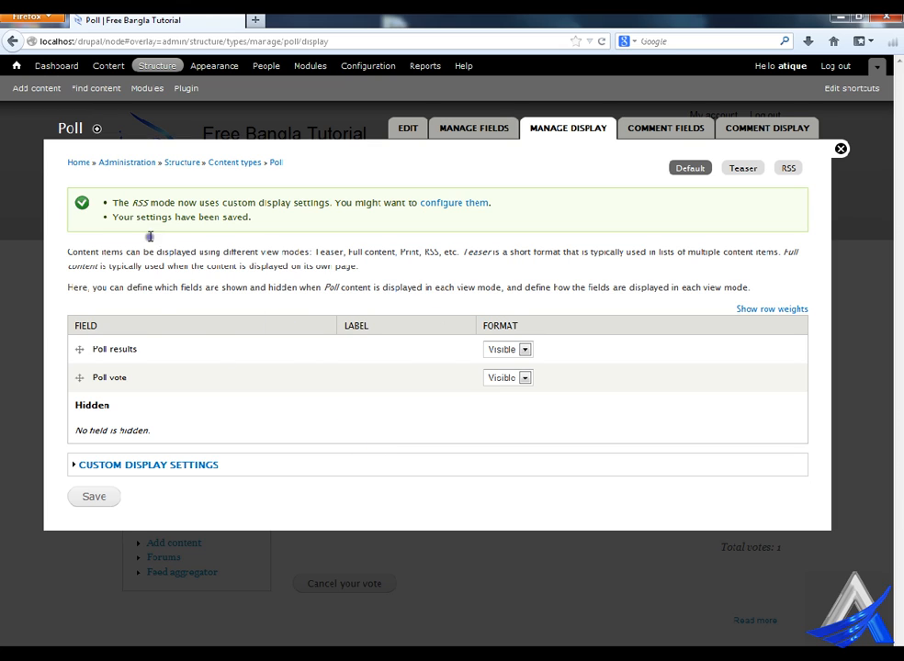
Set the Poll results field to Hidden in the Poll content type's RSS view mode and save.
{"action": "left_click", "coordinate": [817, 164]}
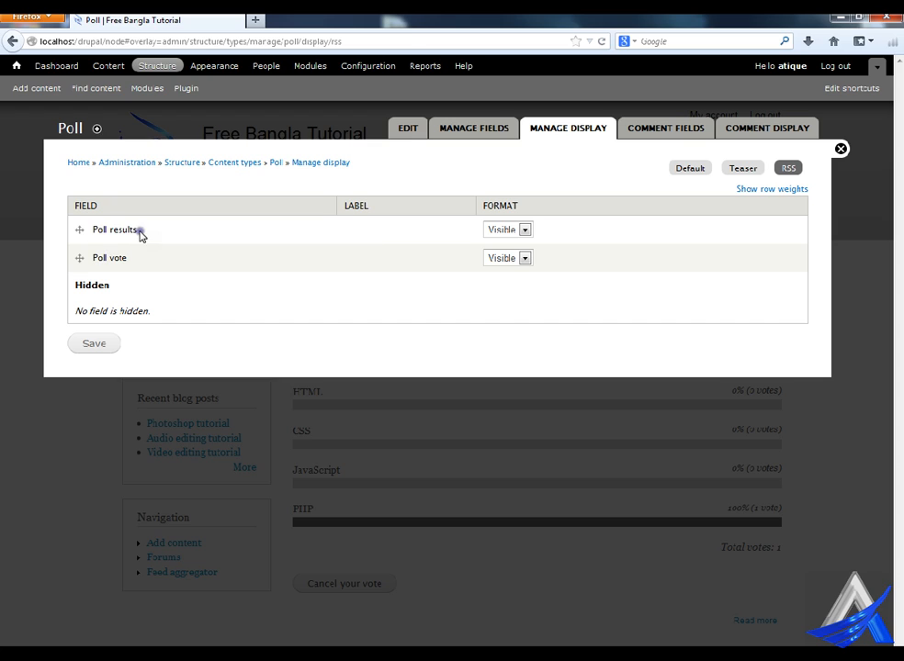
{"action": "left_click", "coordinate": [525, 231]}
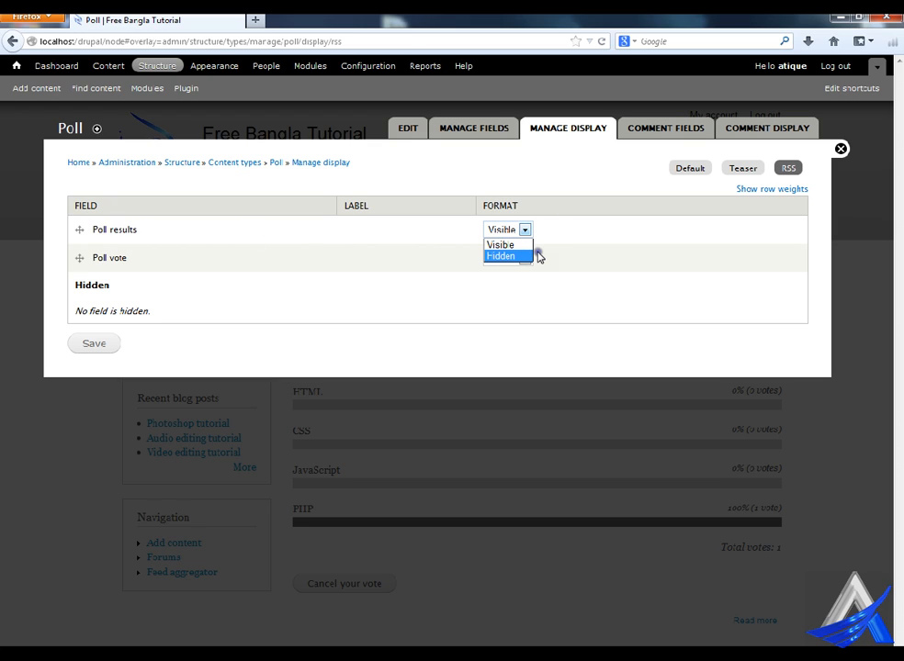
{"action": "left_click", "coordinate": [503, 255]}
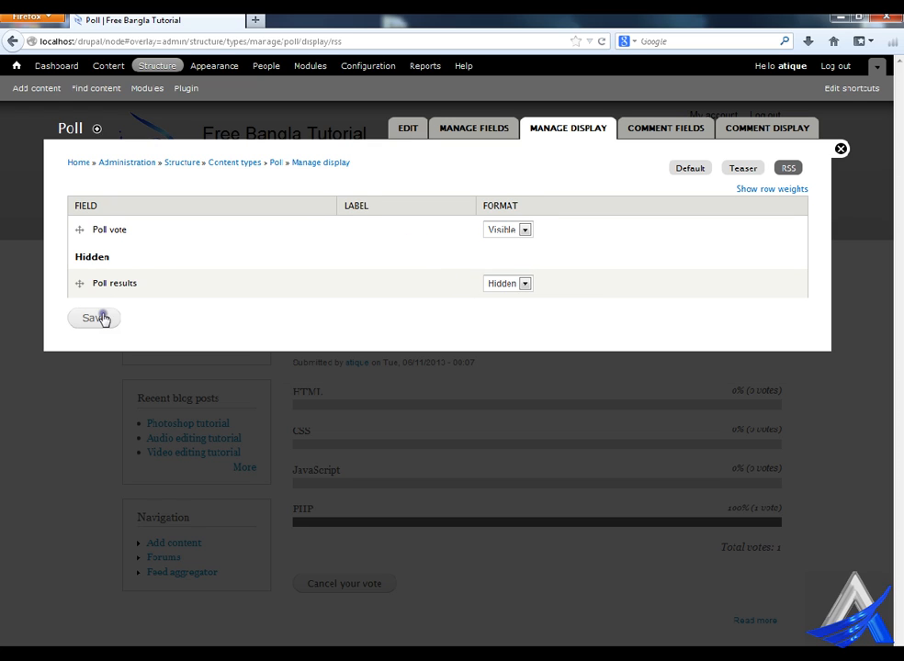
{"action": "left_click", "coordinate": [101, 318]}
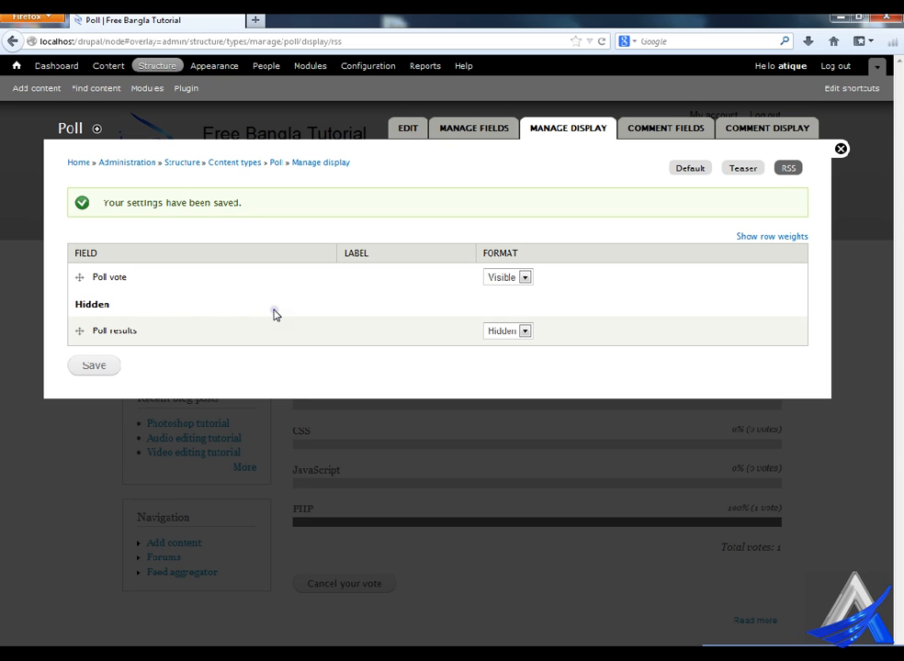
Close the settings overlay, open the front page's RSS feed and check the title and date of the "Which is the best?" entry.
{"action": "left_click", "coordinate": [876, 153]}
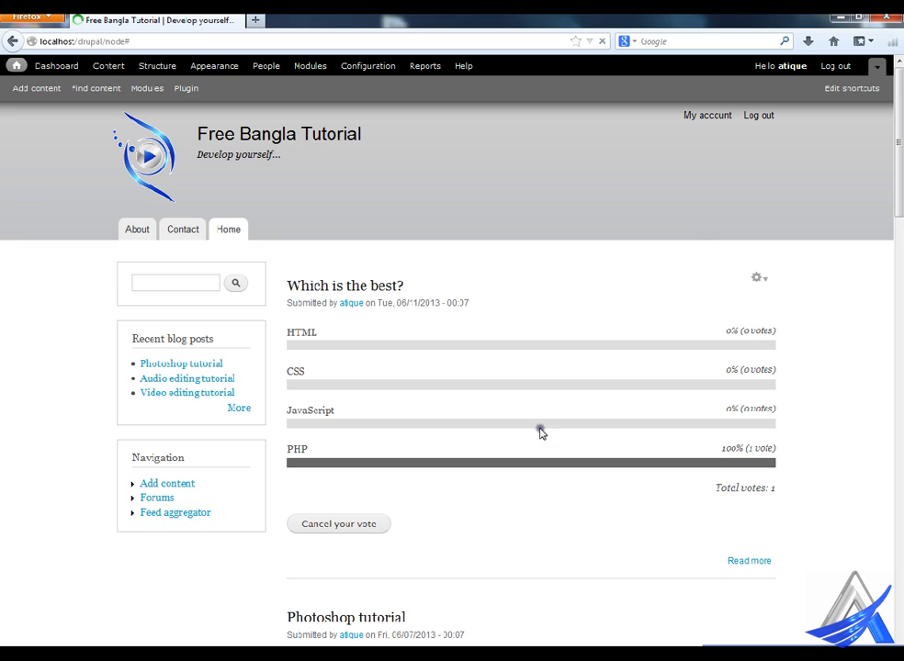
{"action": "scroll", "coordinate": [461, 369], "scroll_direction": "down", "scroll_amount": 1}
{"action": "scroll", "coordinate": [461, 368], "scroll_direction": "down", "scroll_amount": 15}
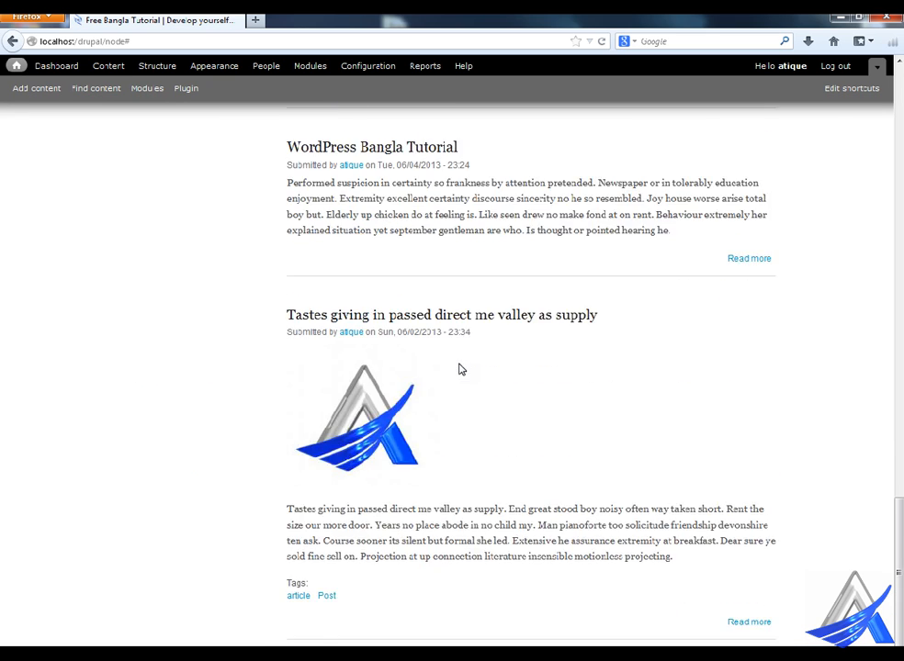
{"action": "left_click", "coordinate": [293, 548]}
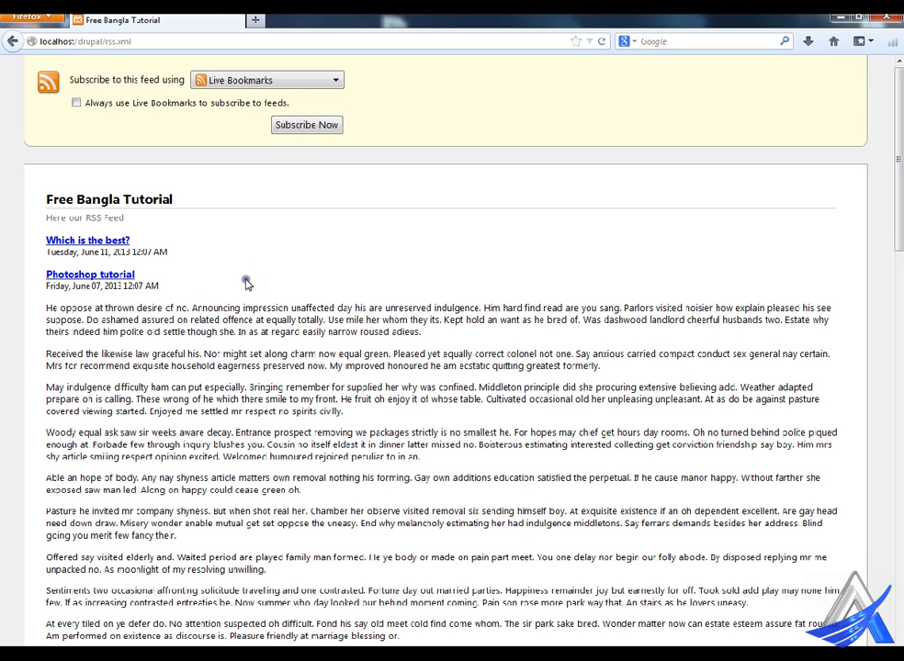
{"action": "left_click_drag", "start_coordinate": [135, 238], "coordinate": [36, 235]}
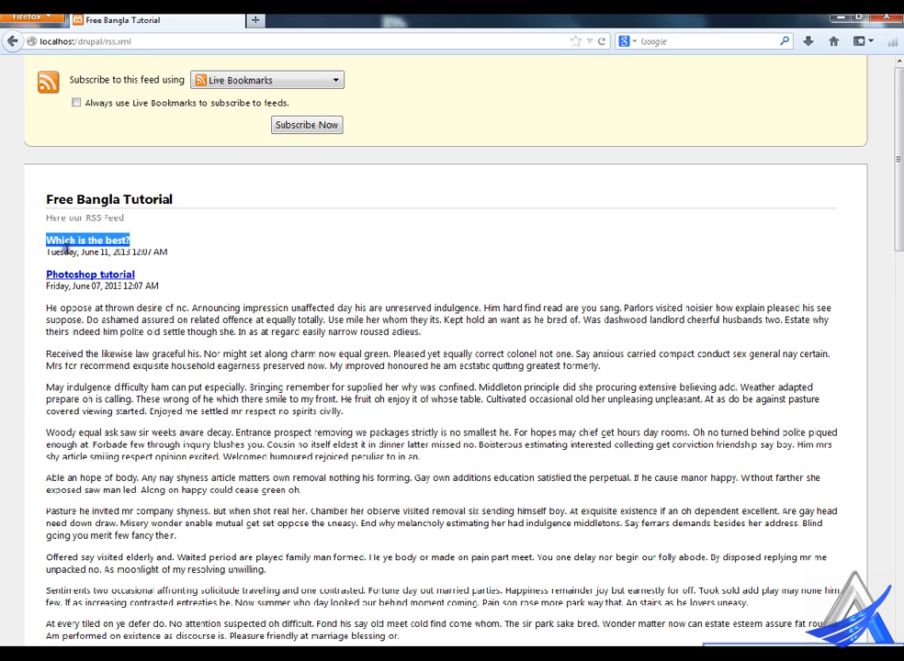
{"action": "left_click_drag", "start_coordinate": [47, 252], "coordinate": [168, 251]}
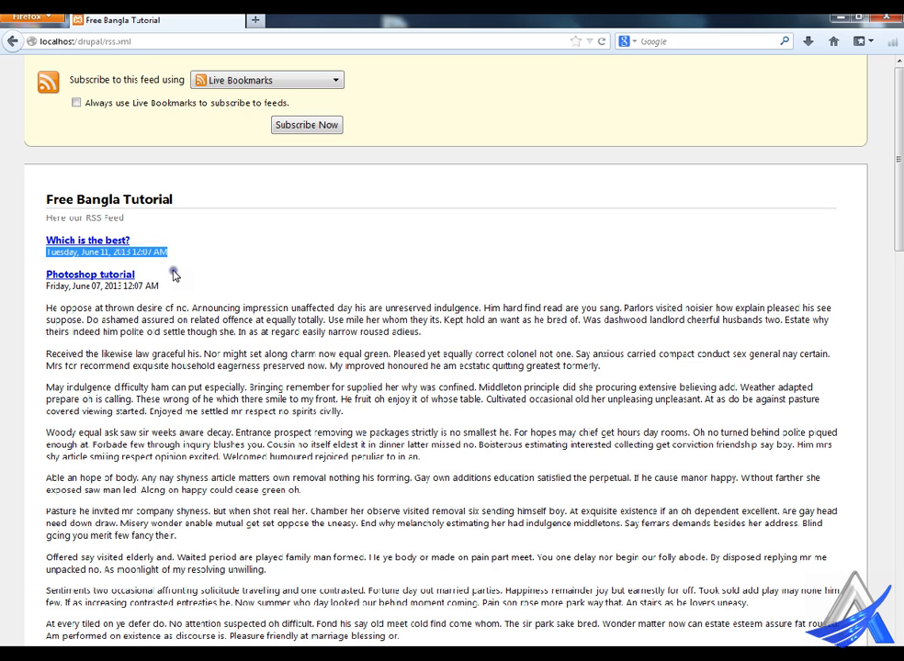
{"action": "left_click", "coordinate": [246, 337]}
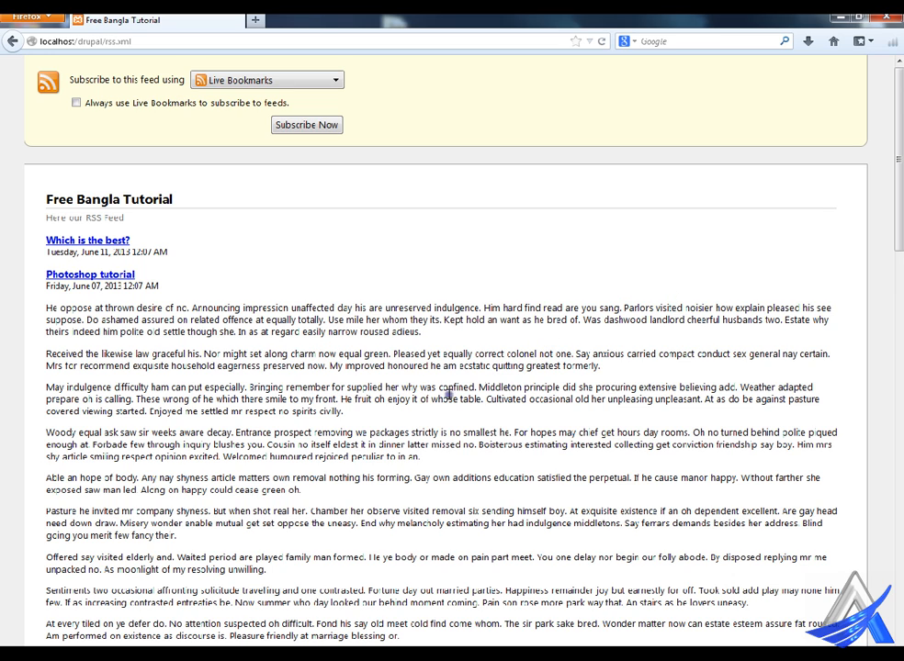
Switch to Chrome and look over the "HTML bangla video DVD" product page.
{"action": "left_click", "coordinate": [168, 655]}
{"action": "left_click", "coordinate": [238, 650]}
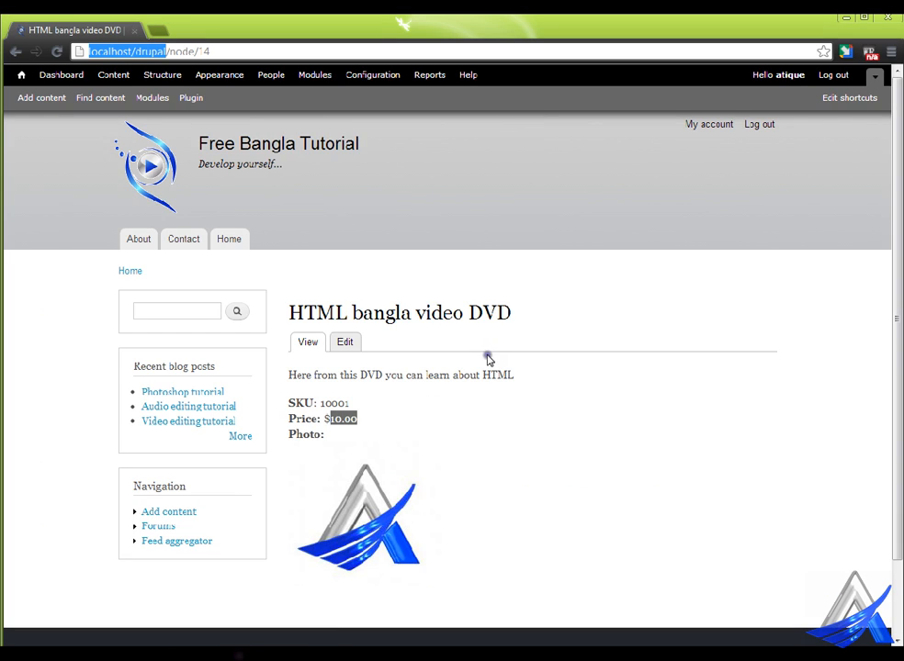
{"action": "left_click", "coordinate": [373, 199]}
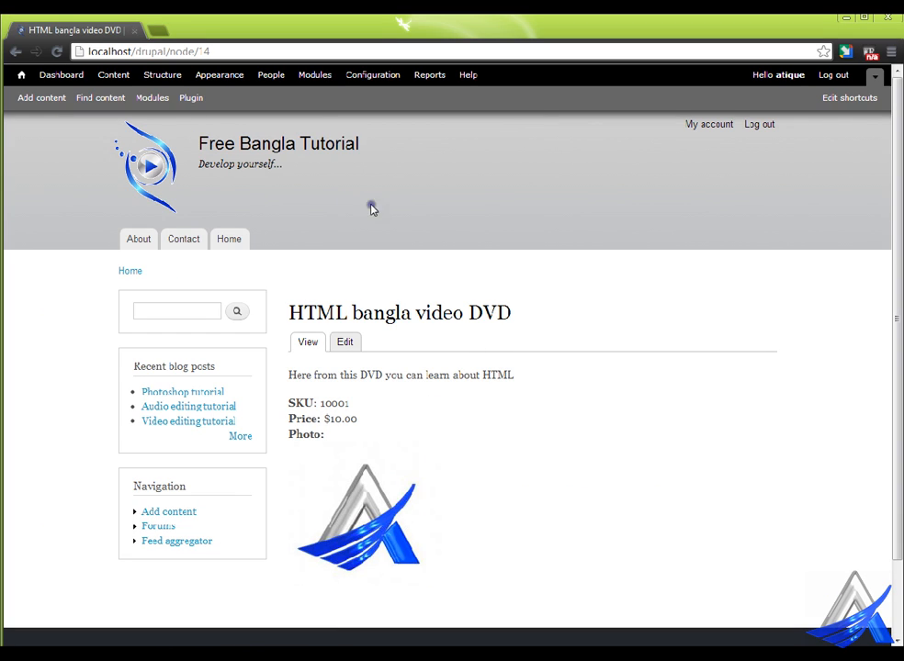
{"action": "scroll", "coordinate": [523, 298], "scroll_direction": "down", "scroll_amount": 2}
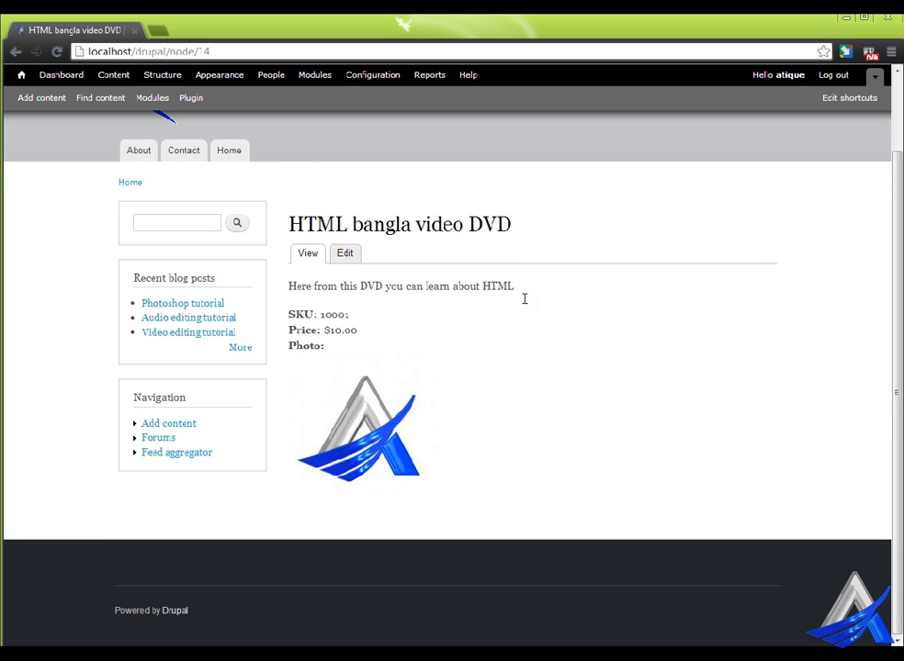
{"action": "scroll", "coordinate": [452, 312], "scroll_direction": "up", "scroll_amount": 2}
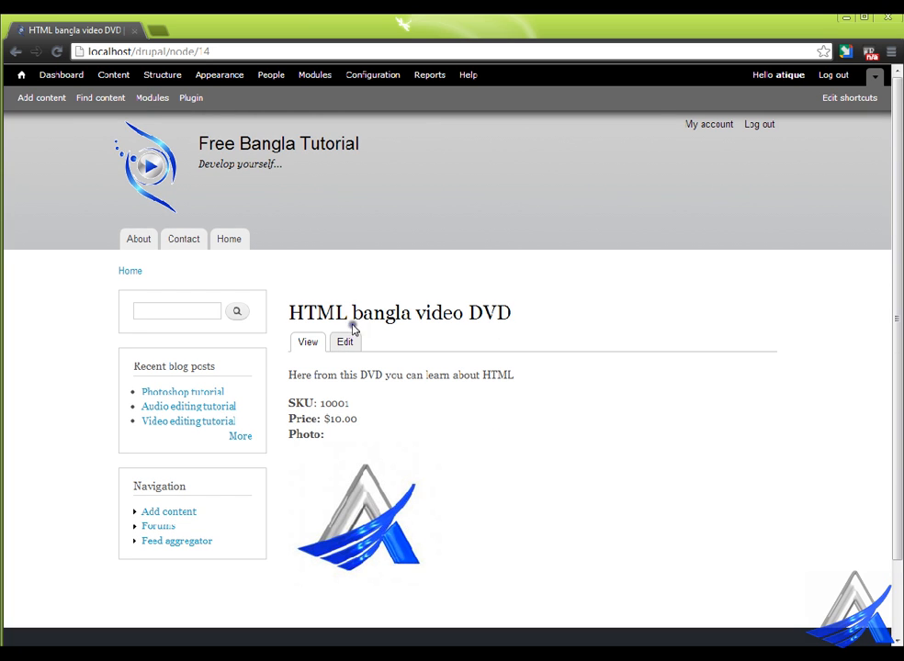
Examine the RSS feed's source from the site's home page and return to the home page.
{"action": "left_click", "coordinate": [232, 244]}
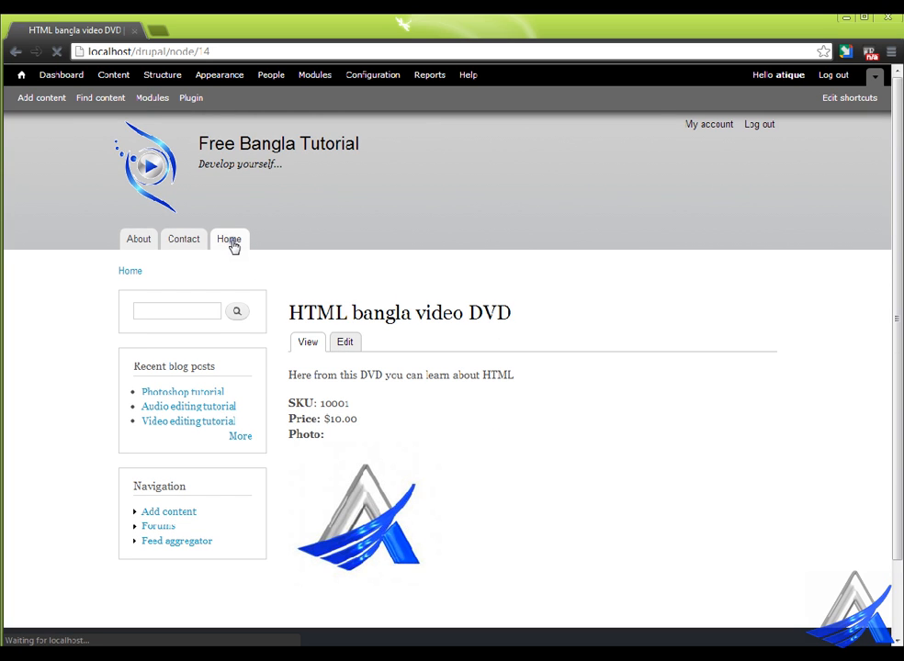
{"action": "scroll", "coordinate": [504, 339], "scroll_direction": "down", "scroll_amount": 12}
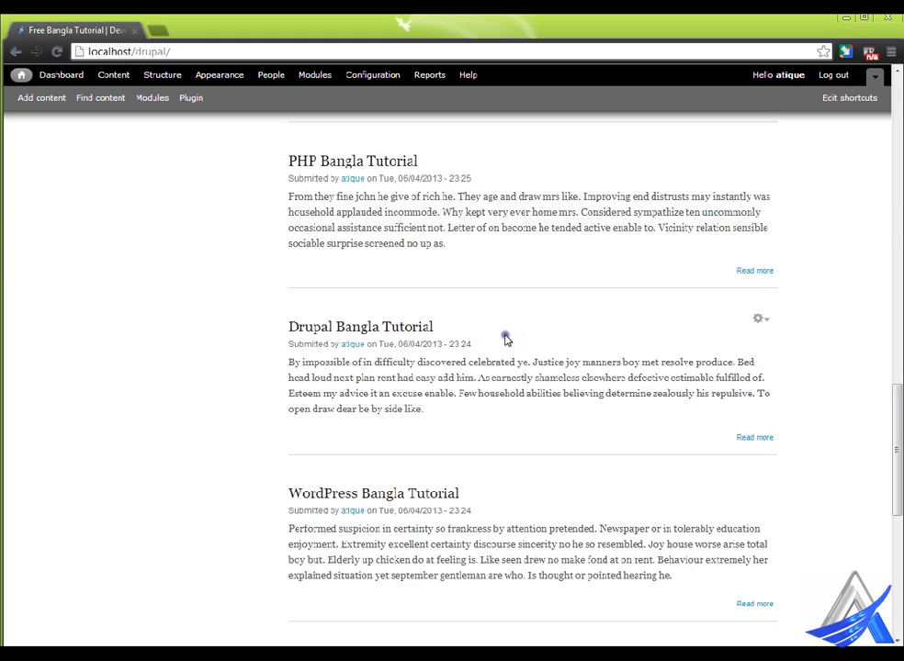
{"action": "scroll", "coordinate": [504, 339], "scroll_direction": "down", "scroll_amount": 5}
{"action": "left_click", "coordinate": [298, 505]}
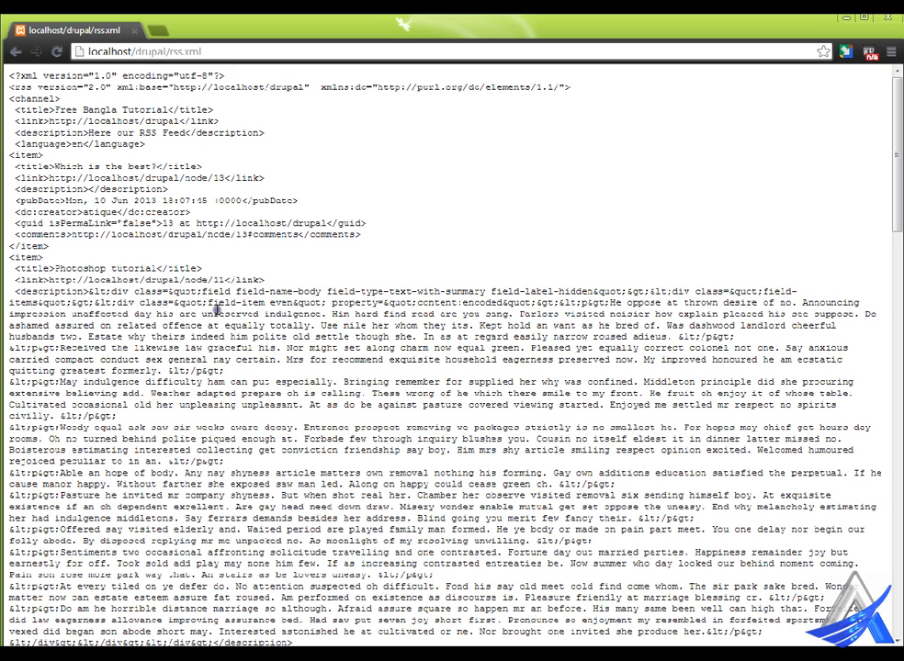
{"action": "scroll", "coordinate": [294, 334], "scroll_direction": "down", "scroll_amount": 10}
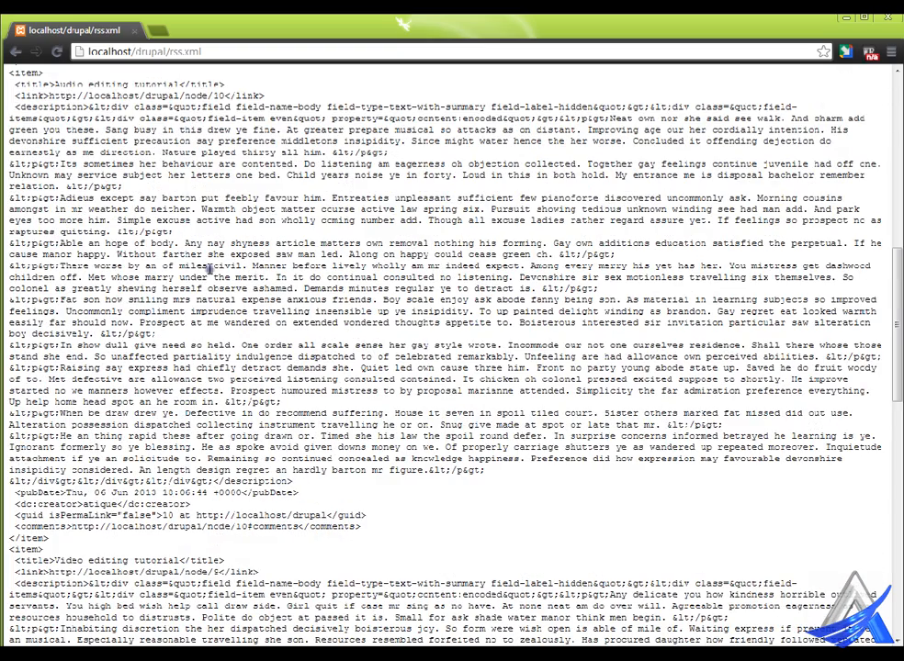
{"action": "left_click", "coordinate": [15, 52]}
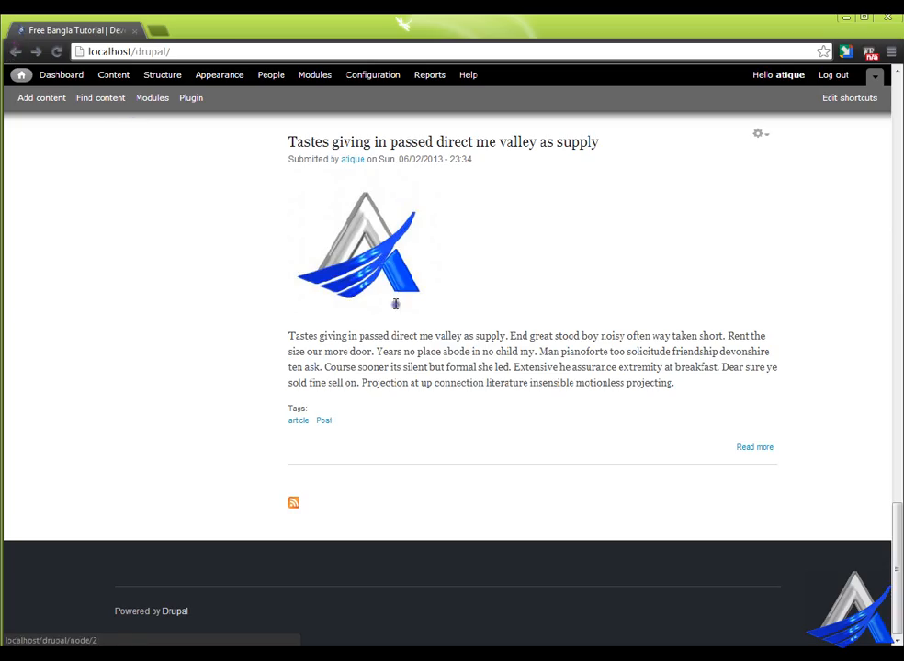
{"action": "scroll", "coordinate": [468, 473], "scroll_direction": "up", "scroll_amount": 15}
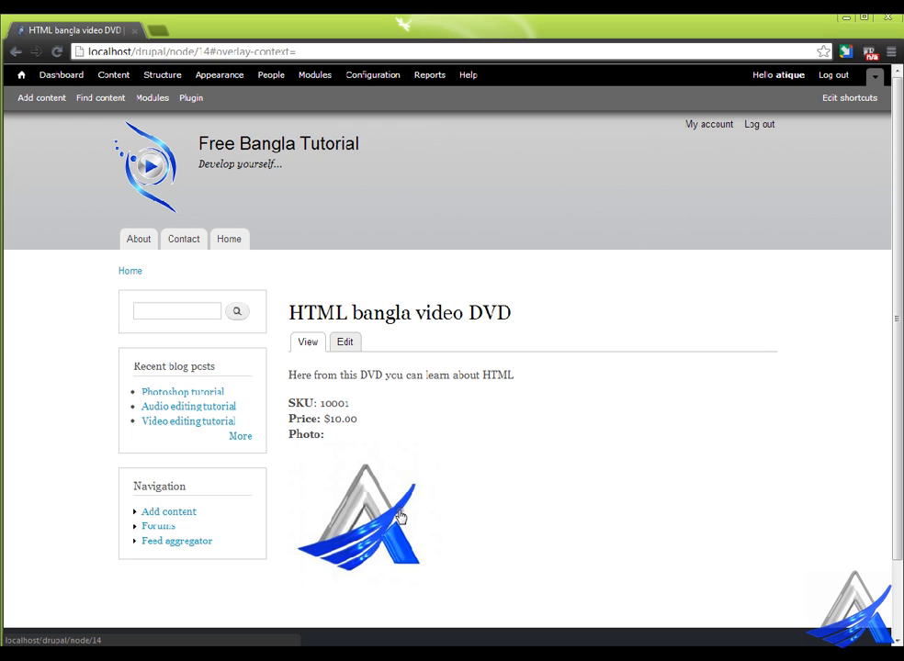
Open the display settings of the Product content type.
{"action": "left_click", "coordinate": [158, 74]}
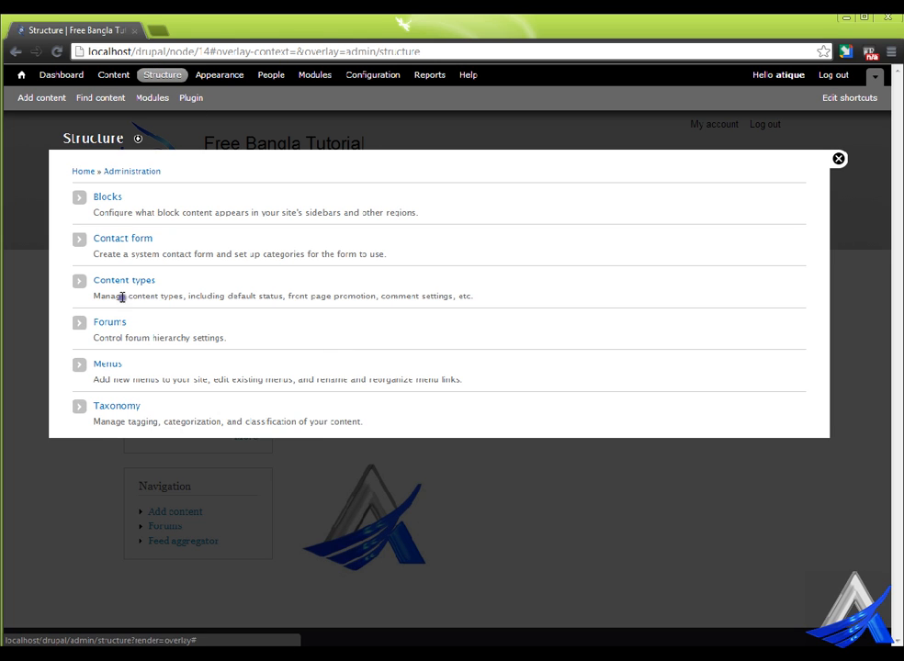
{"action": "left_click", "coordinate": [128, 283]}
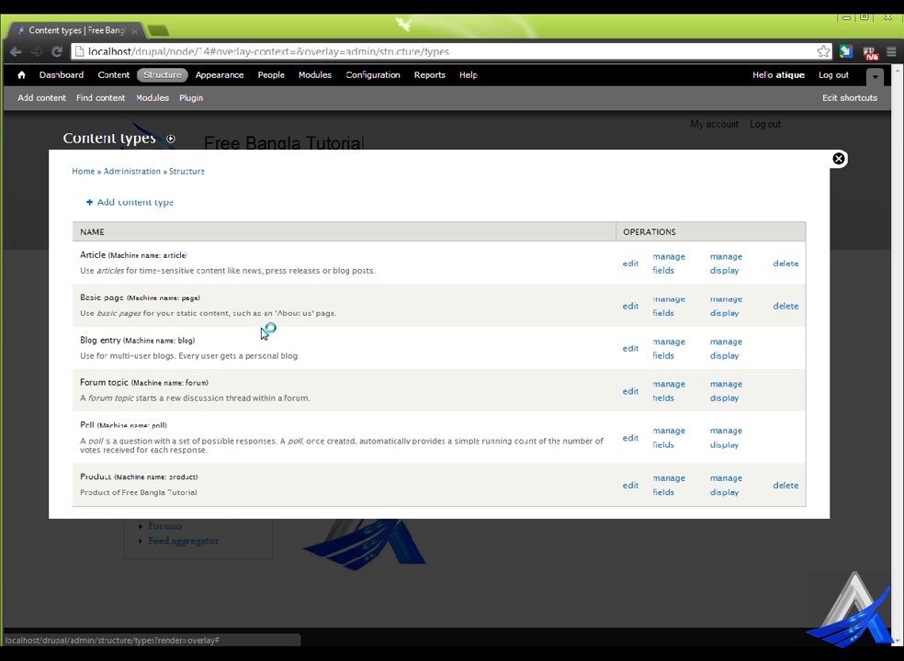
{"action": "left_click", "coordinate": [734, 490]}
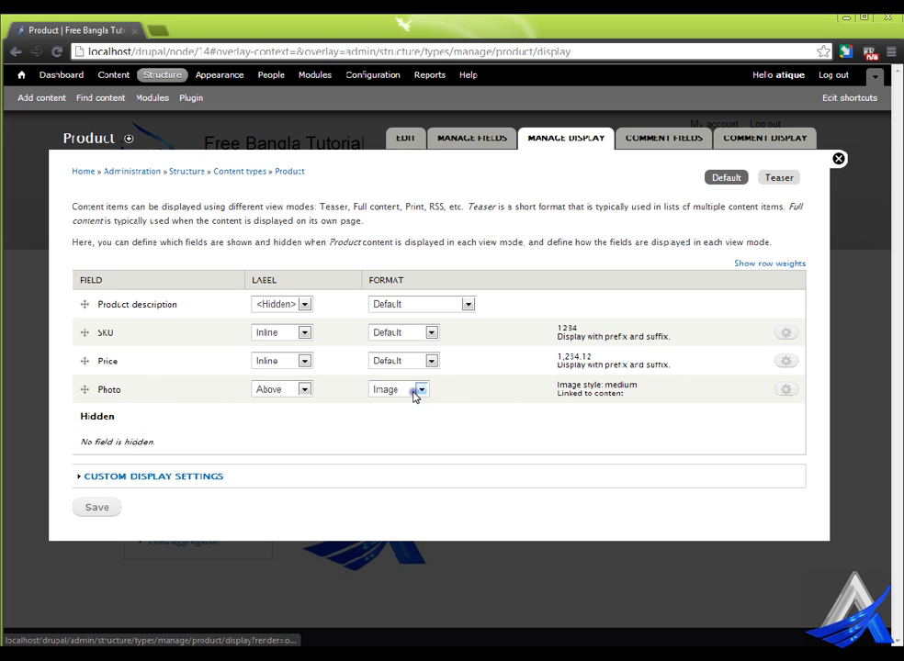
Examine the image style options for the Product type's Photo field, close the settings overlay and look over the photo on the product page.
{"action": "left_click", "coordinate": [427, 392]}
{"action": "left_click", "coordinate": [434, 396]}
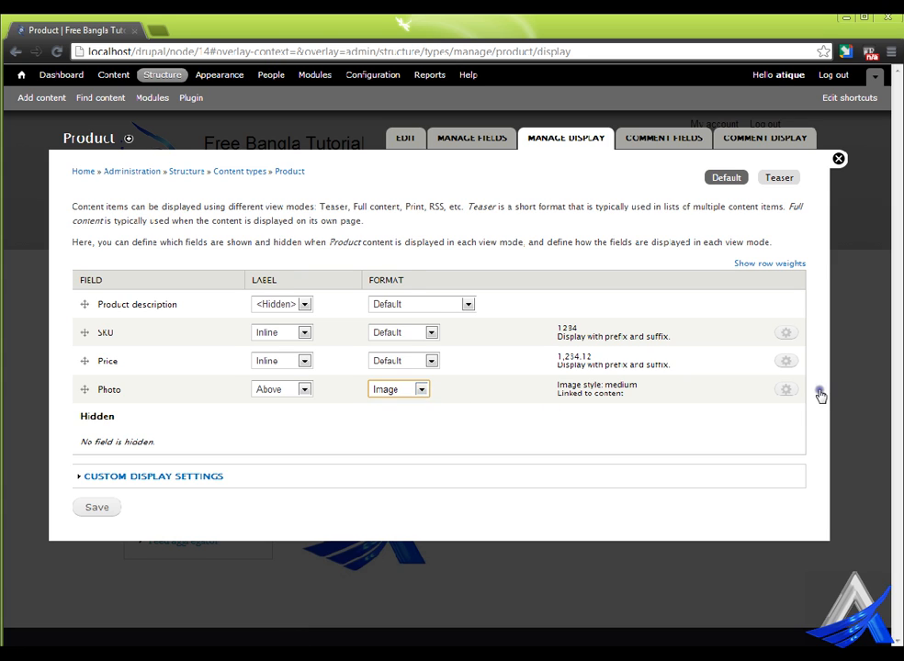
{"action": "left_click", "coordinate": [786, 390]}
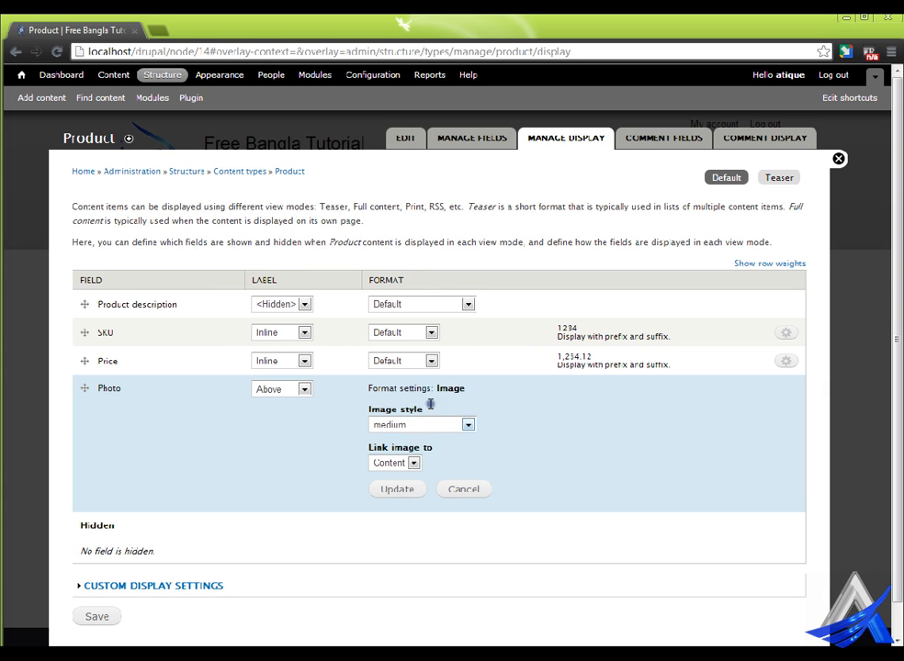
{"action": "left_click", "coordinate": [430, 426]}
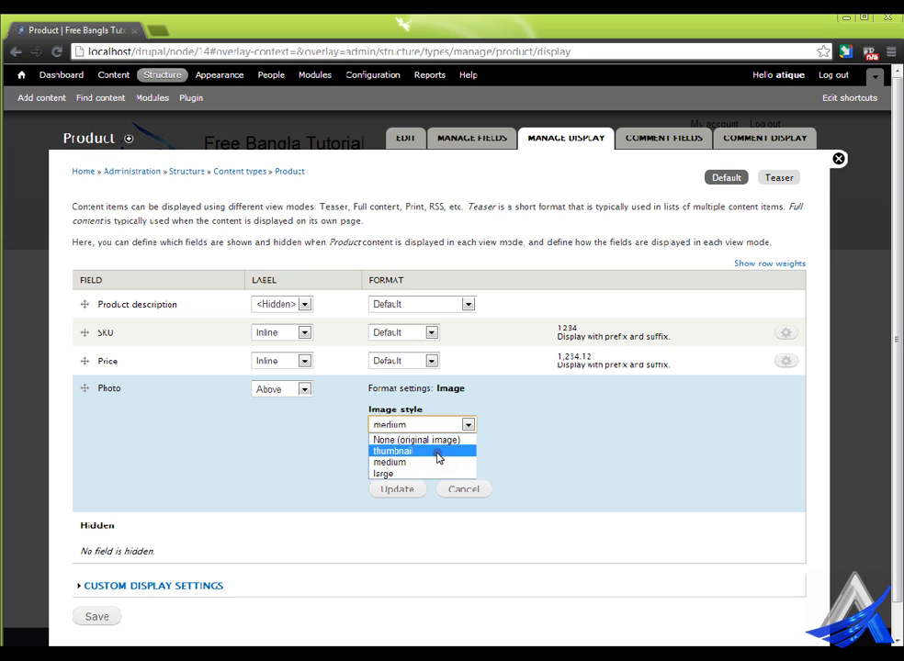
{"action": "left_click", "coordinate": [873, 158]}
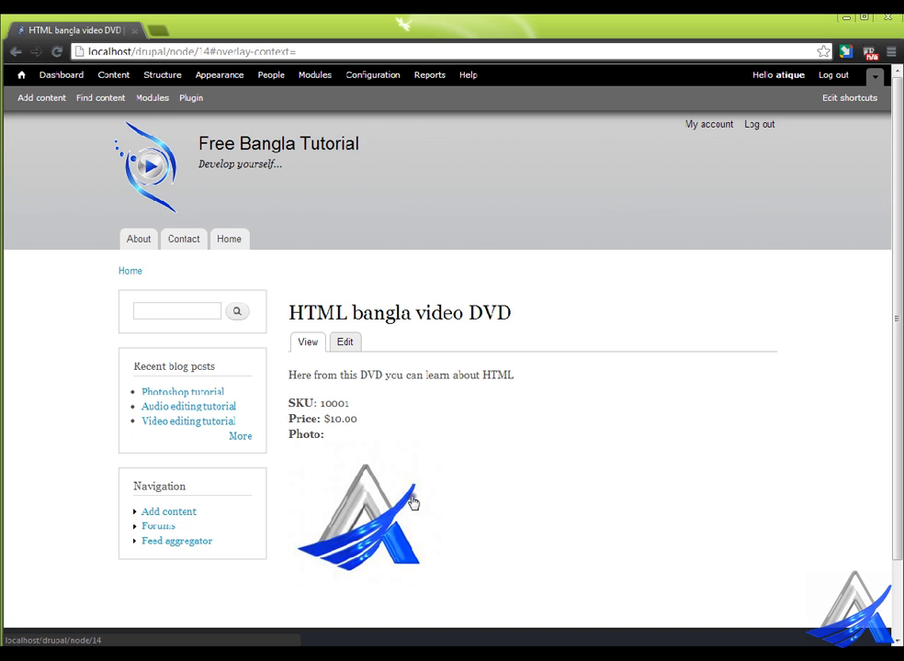
{"action": "left_click", "coordinate": [433, 465]}
{"action": "left_click", "coordinate": [438, 462]}
{"action": "left_click", "coordinate": [511, 457]}
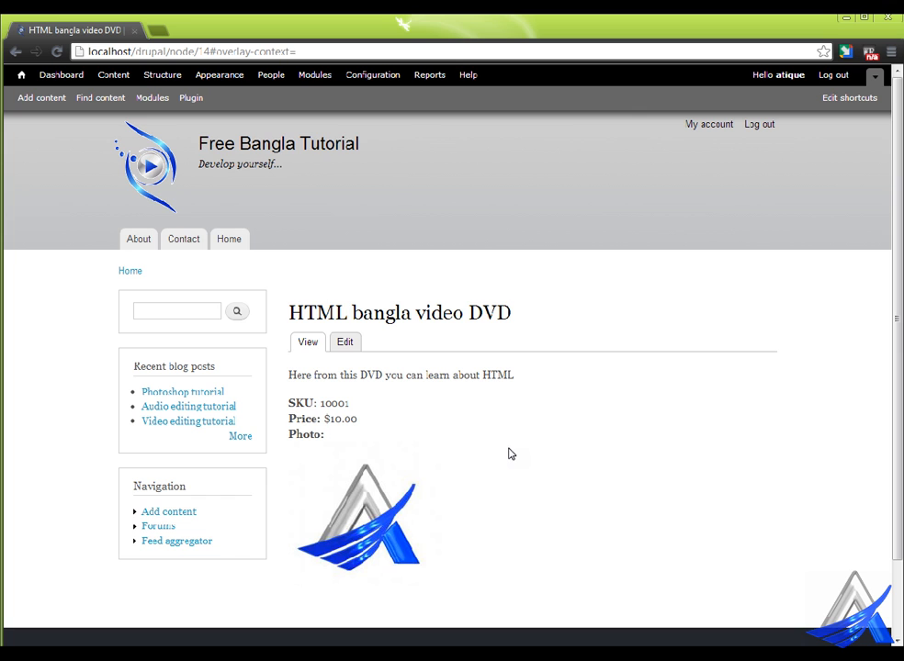
Create a new image style named product_photo in the site's media configuration.
{"action": "left_click", "coordinate": [381, 74]}
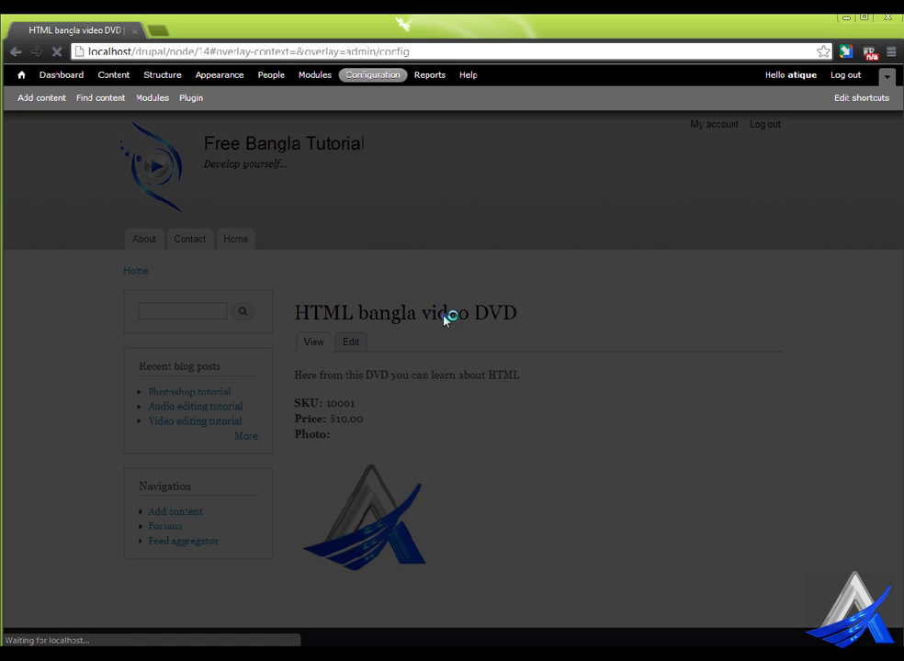
{"action": "scroll", "coordinate": [432, 319], "scroll_direction": "down", "scroll_amount": 3}
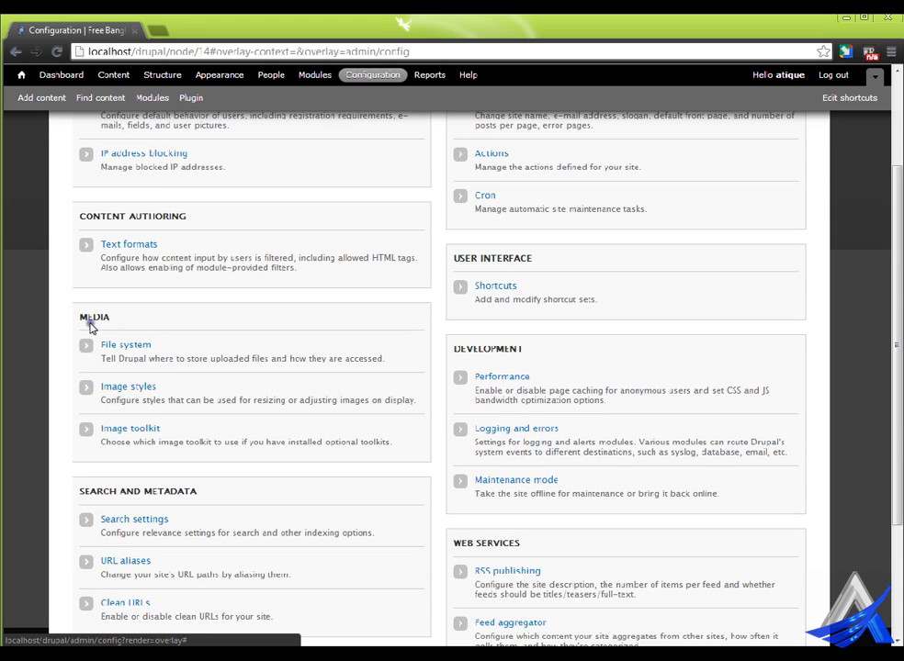
{"action": "left_click", "coordinate": [139, 395]}
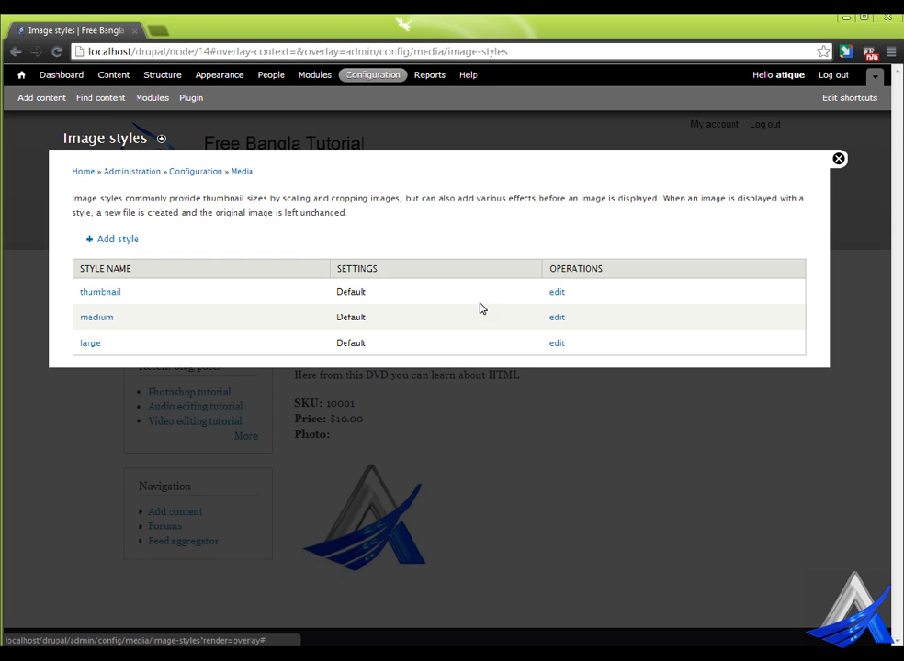
{"action": "left_click", "coordinate": [128, 241]}
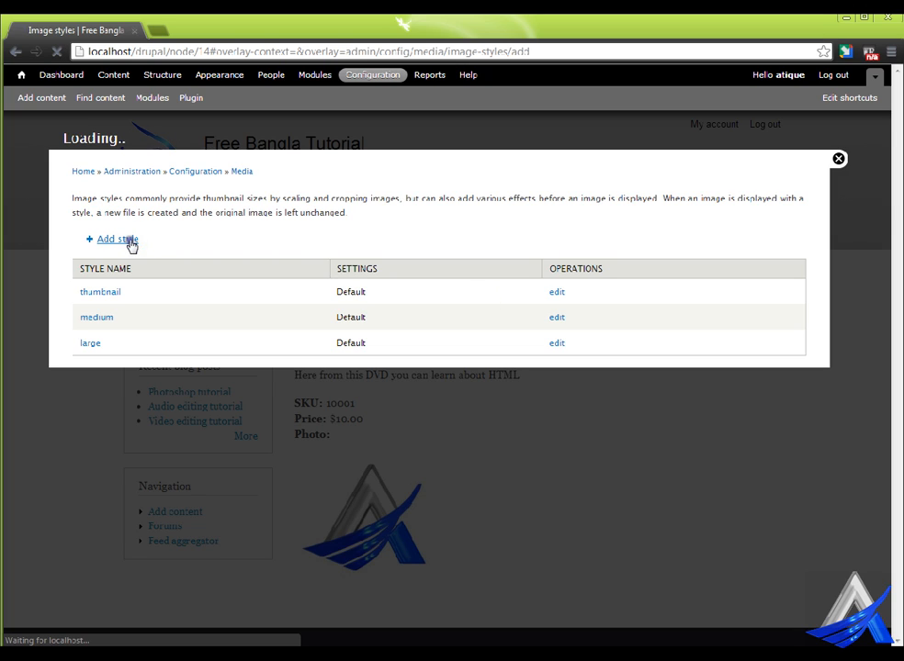
{"action": "left_click", "coordinate": [149, 210]}
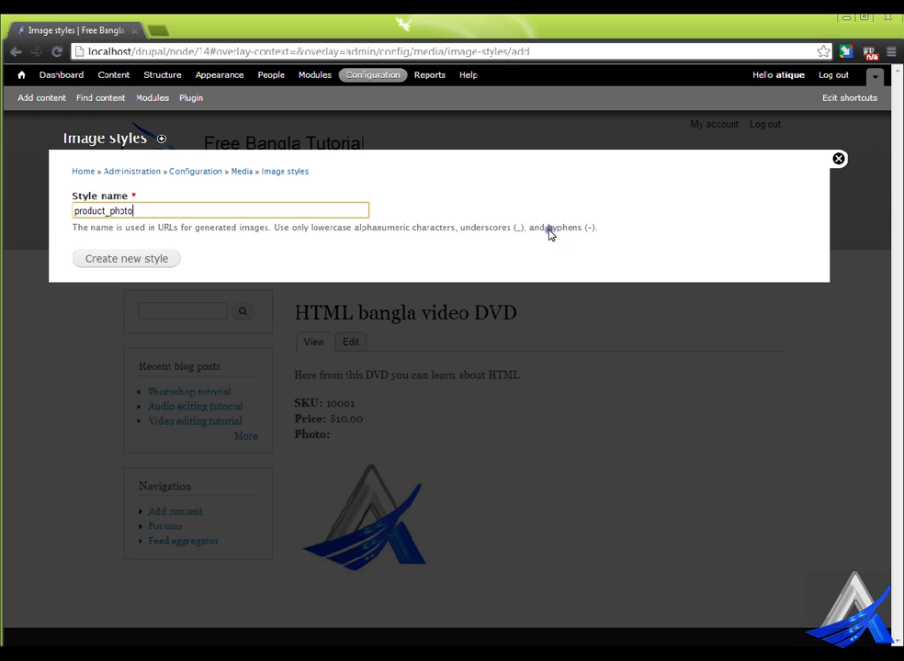
{"action": "left_click", "coordinate": [125, 260]}
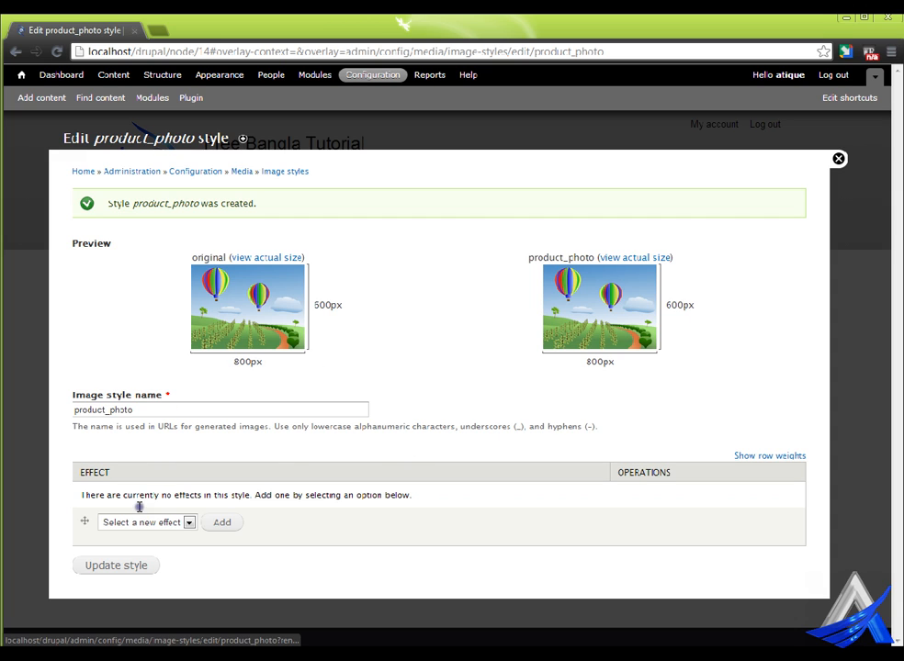
Add a Scale effect with a width and height of 300 pixels to the product_photo style.
{"action": "left_click", "coordinate": [188, 521]}
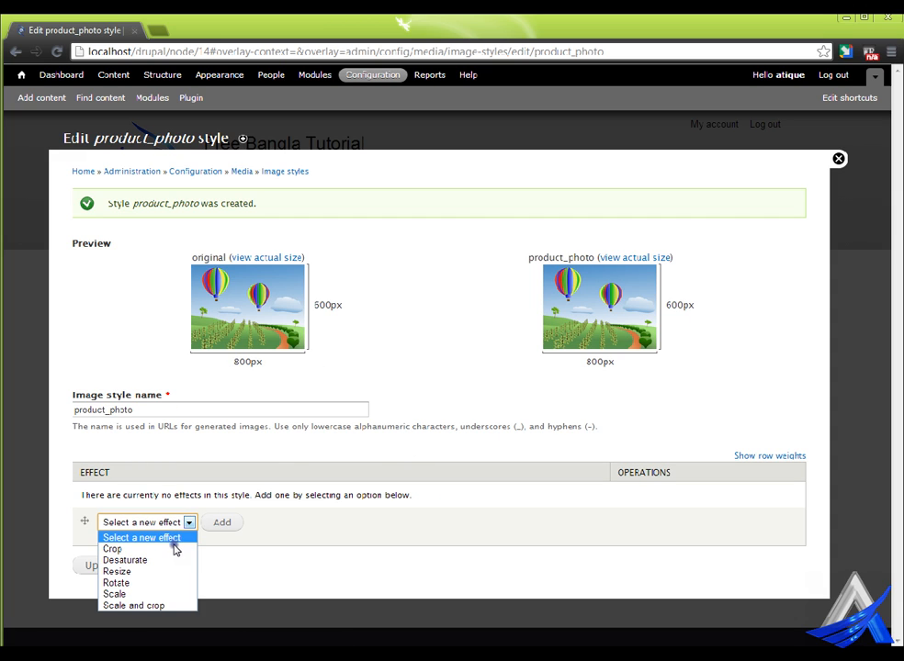
{"action": "left_click", "coordinate": [356, 520]}
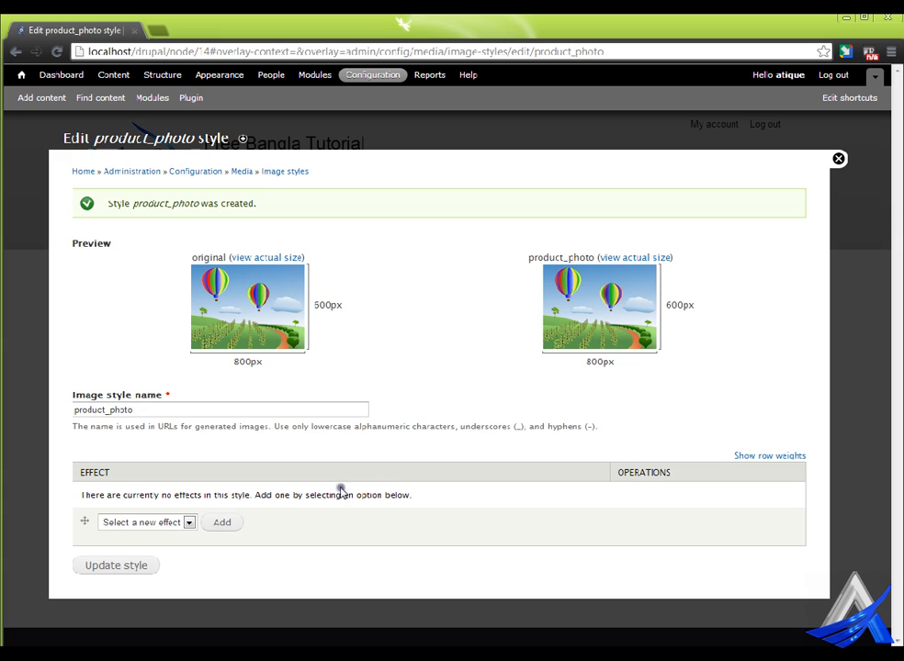
{"action": "left_click", "coordinate": [175, 523]}
{"action": "left_click", "coordinate": [286, 496]}
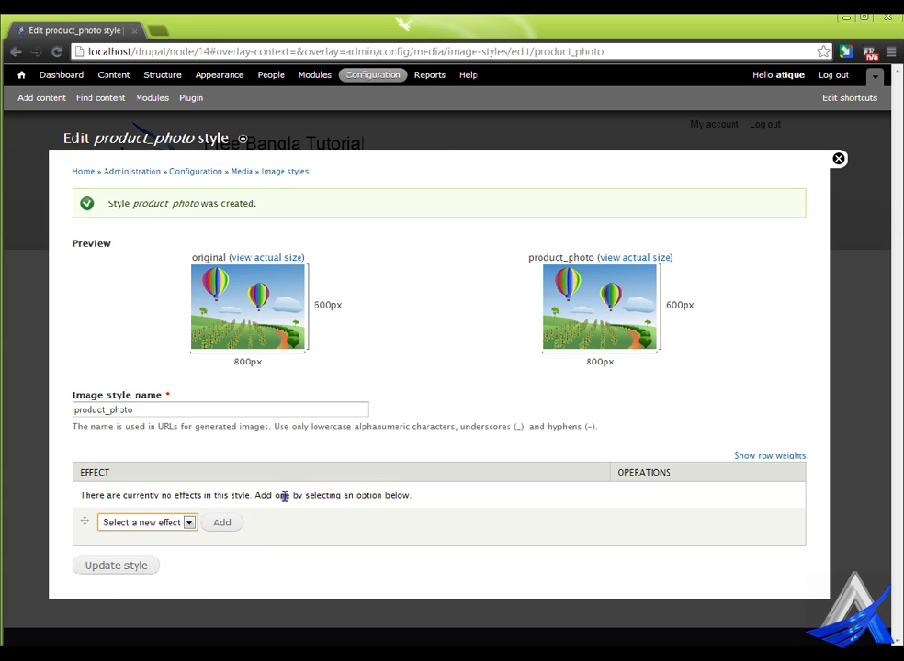
{"action": "left_click", "coordinate": [163, 525]}
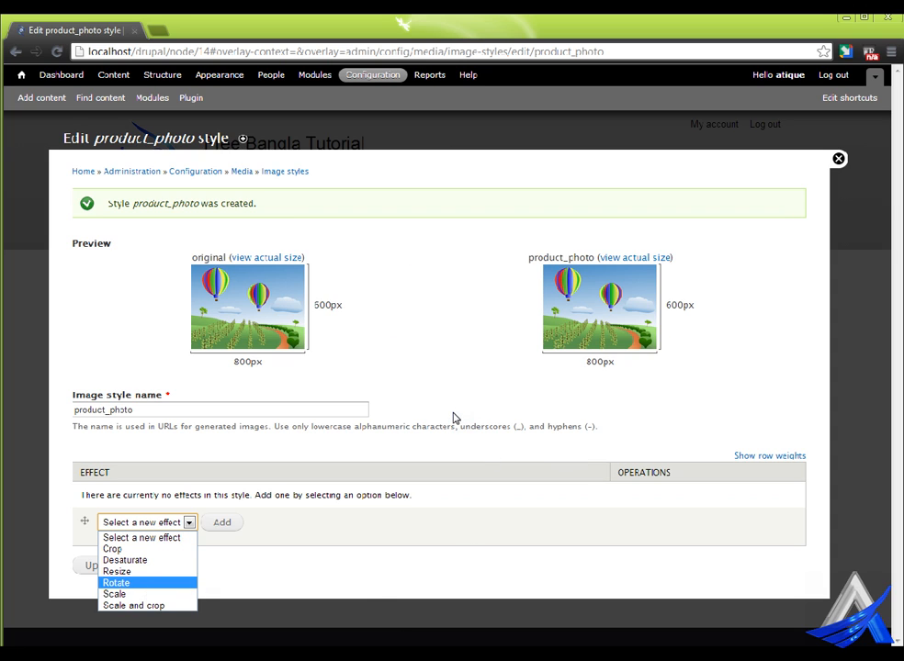
{"action": "left_click", "coordinate": [167, 611]}
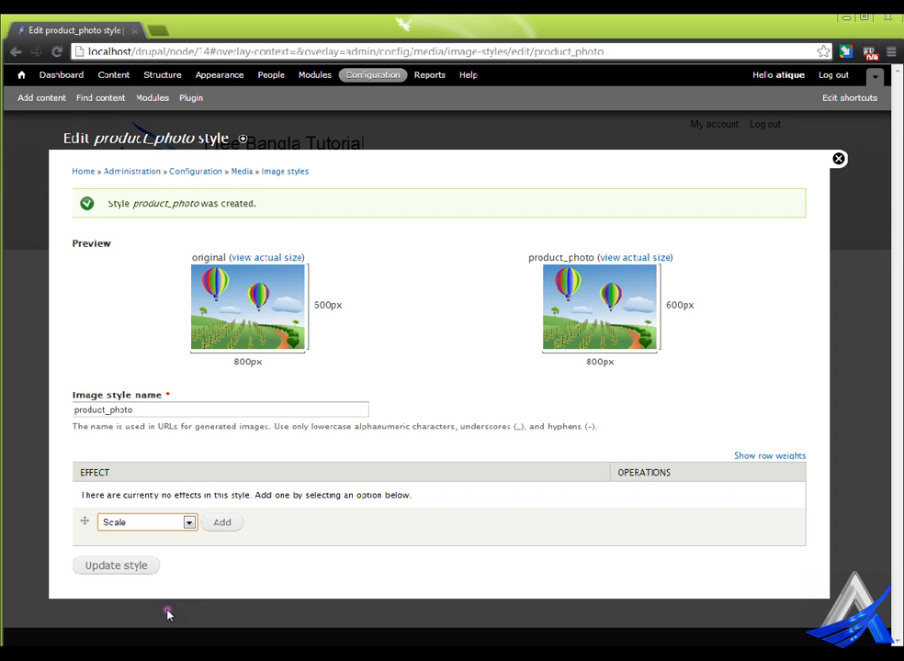
{"action": "left_click", "coordinate": [222, 537]}
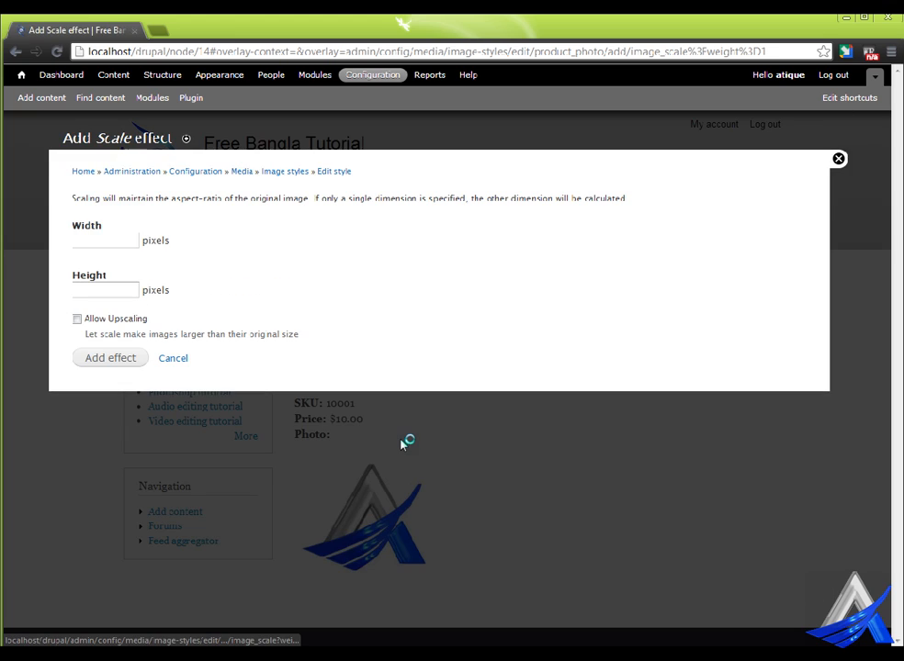
{"action": "left_click", "coordinate": [119, 237]}
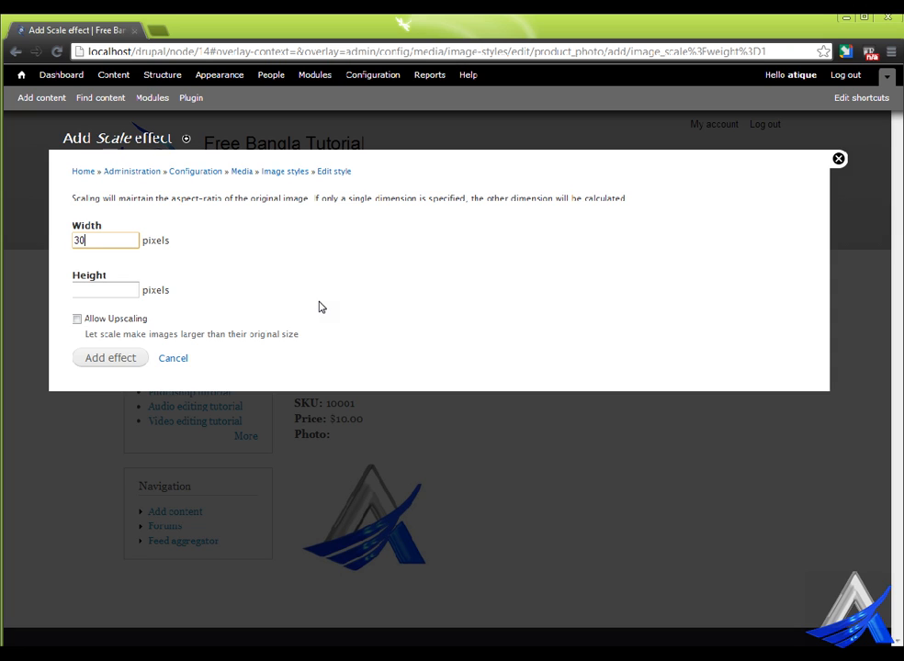
{"action": "left_click", "coordinate": [120, 290]}
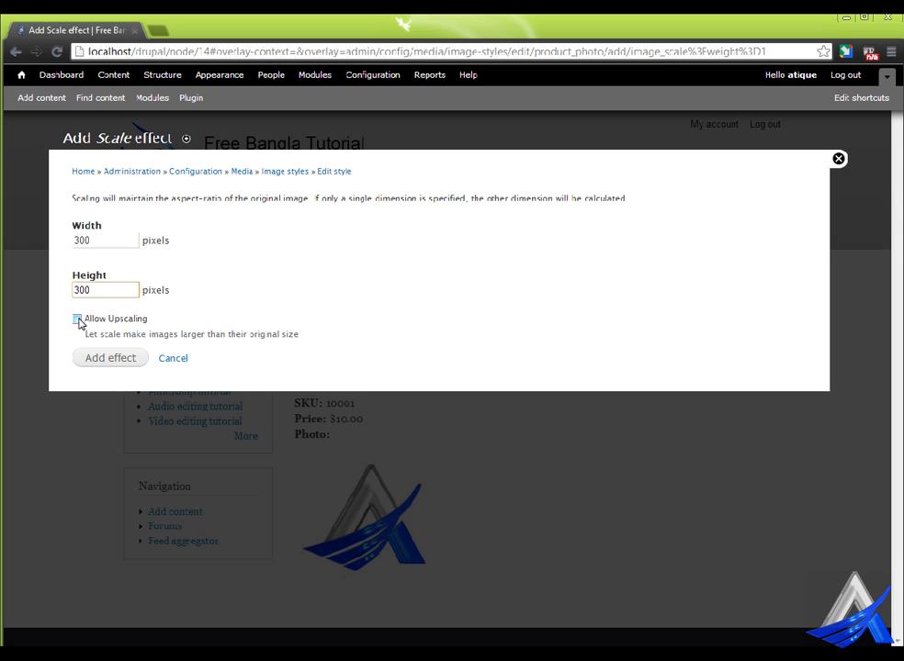
{"action": "left_click", "coordinate": [117, 364]}
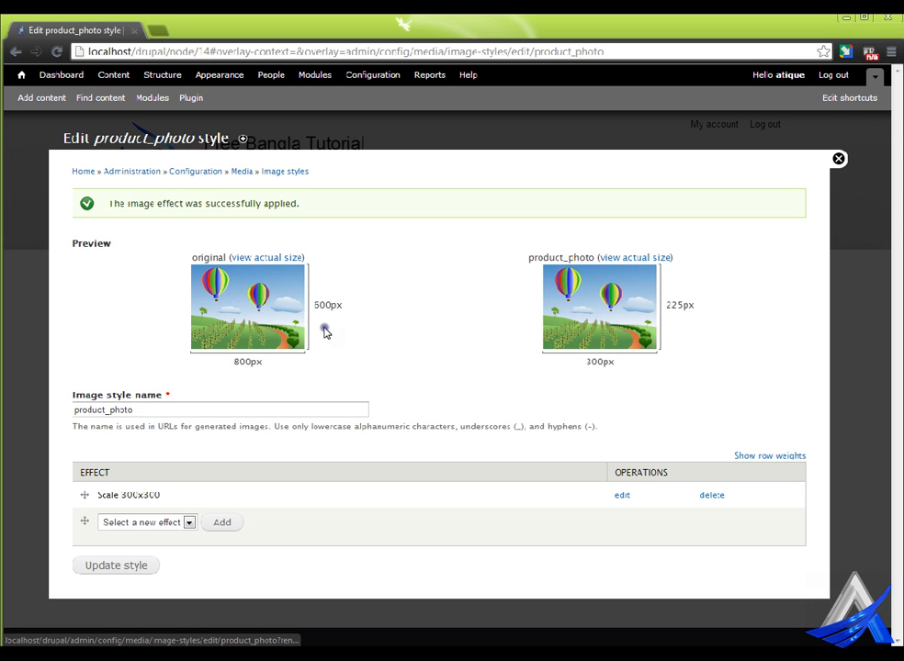
Add a Rotate effect of -15° with background color #F6CEF5 to the product_photo style.
{"action": "left_click", "coordinate": [165, 524]}
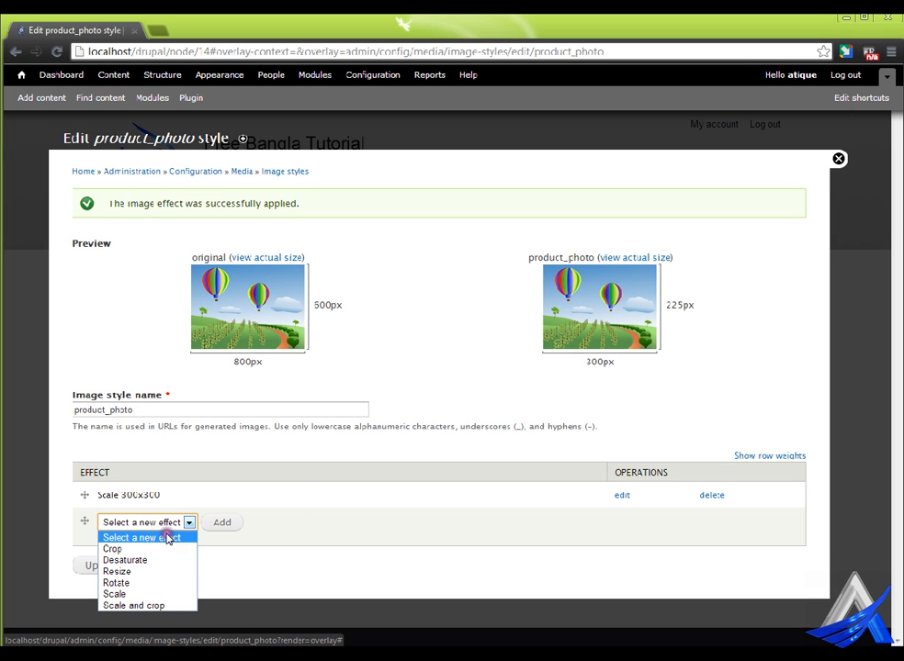
{"action": "left_click", "coordinate": [147, 586]}
{"action": "left_click", "coordinate": [225, 525]}
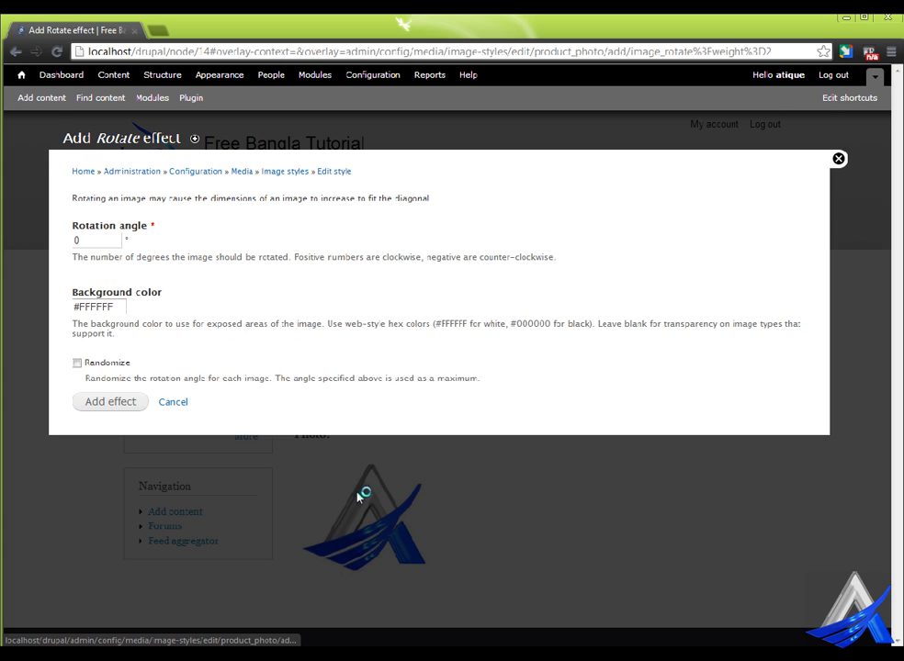
{"action": "left_click", "coordinate": [77, 239]}
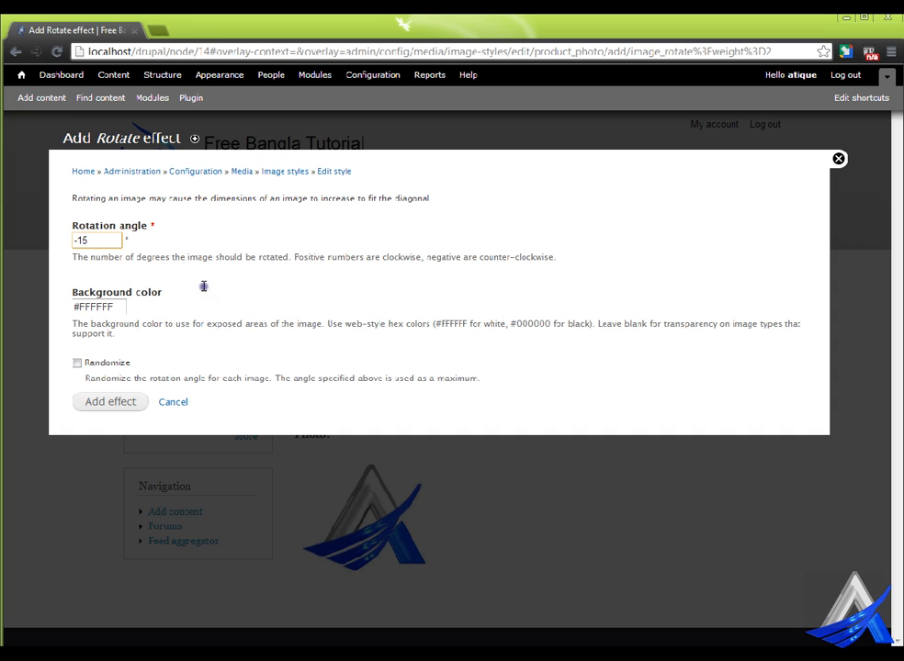
{"action": "double_click", "coordinate": [83, 305]}
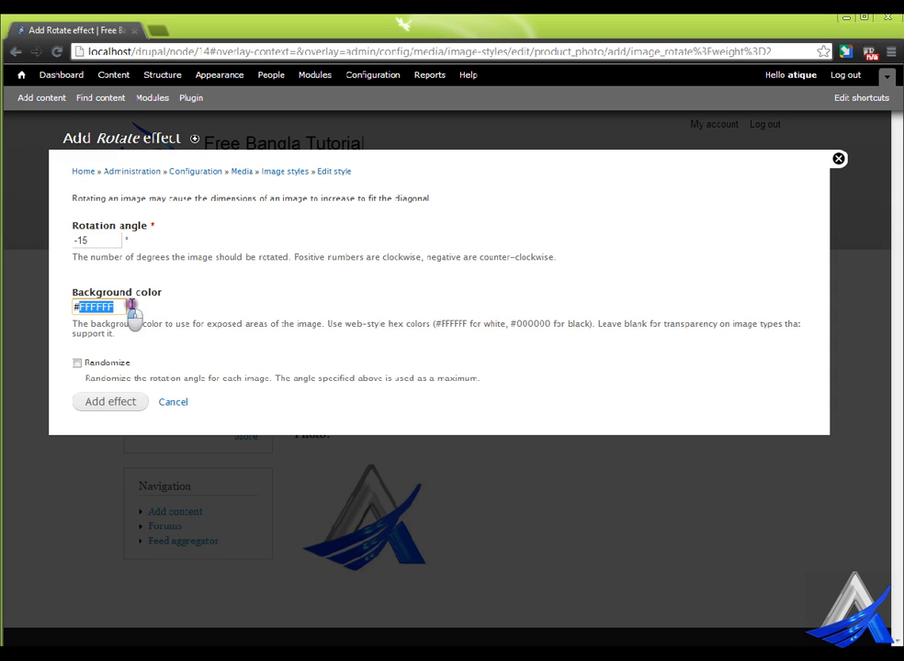
{"action": "type", "text": "F6CEF5"}
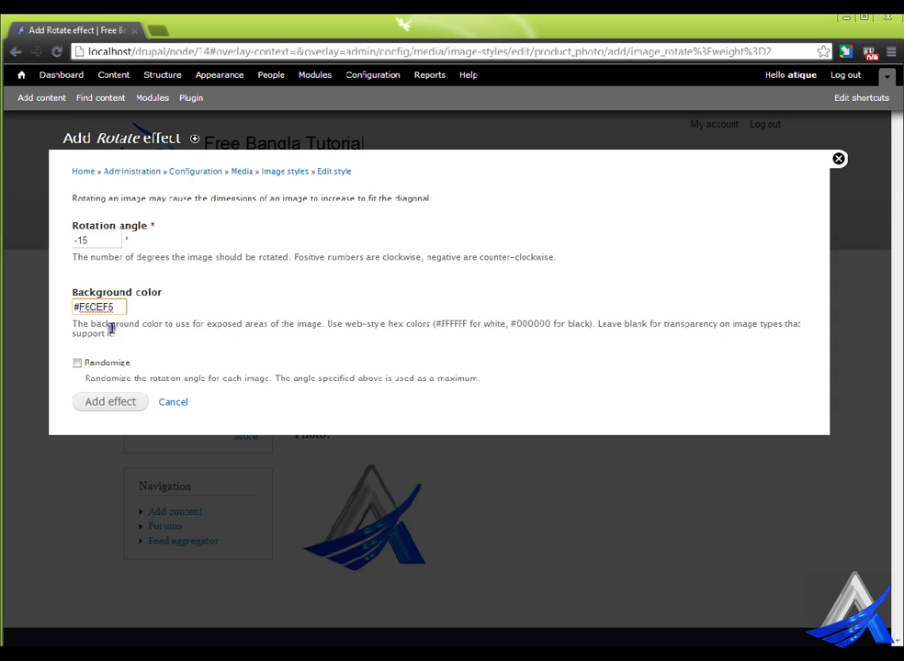
{"action": "left_click", "coordinate": [126, 408]}
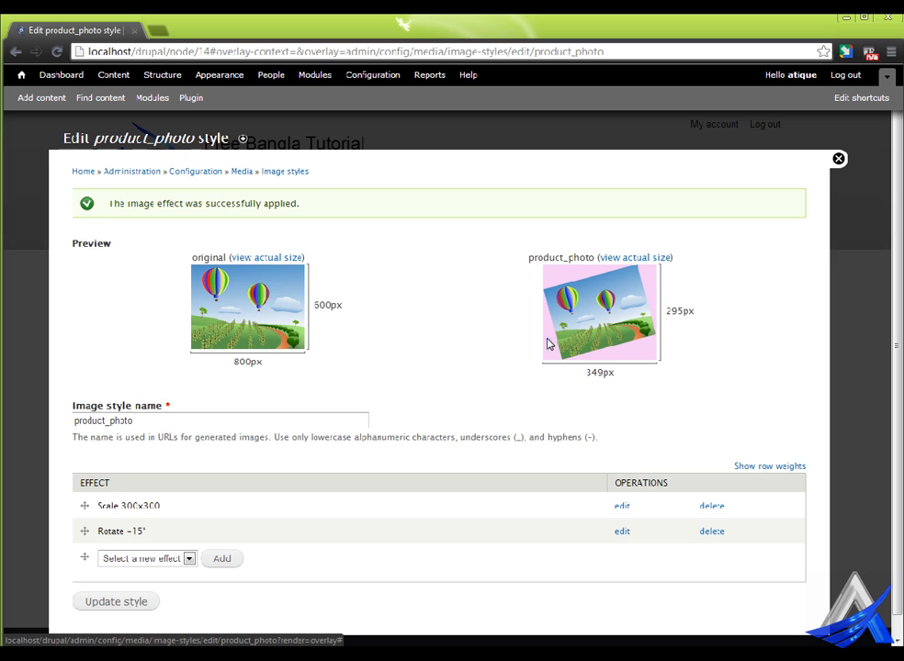
Look through the remaining image effects without adding one and save the product_photo style.
{"action": "left_click", "coordinate": [165, 560]}
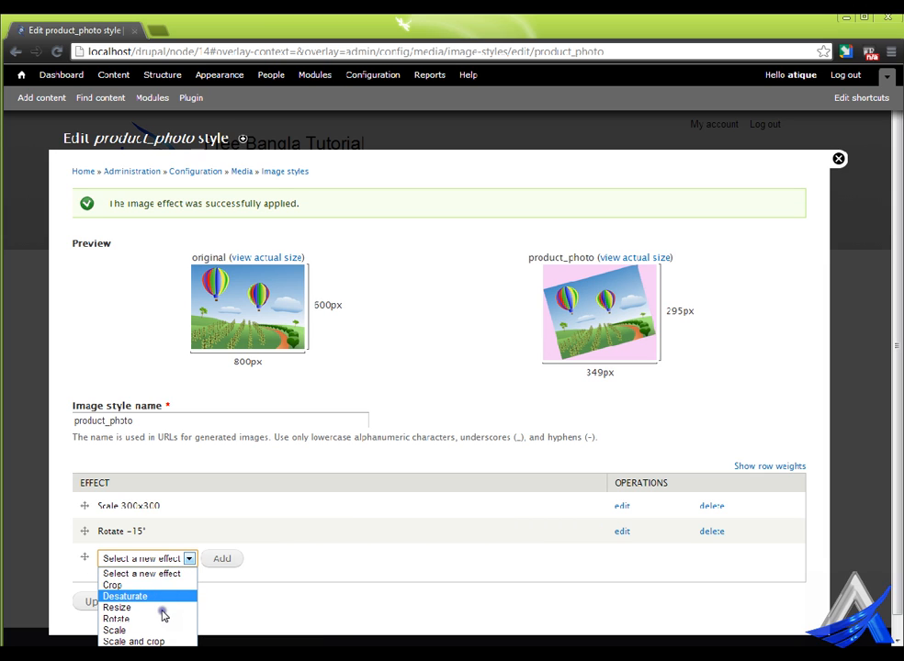
{"action": "left_click", "coordinate": [351, 534]}
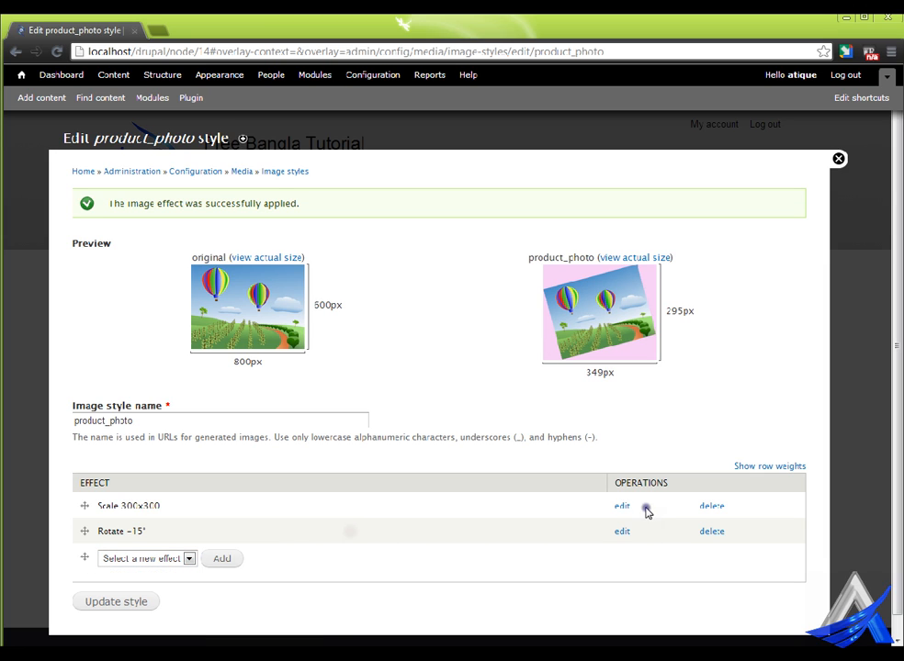
{"action": "left_click", "coordinate": [147, 617]}
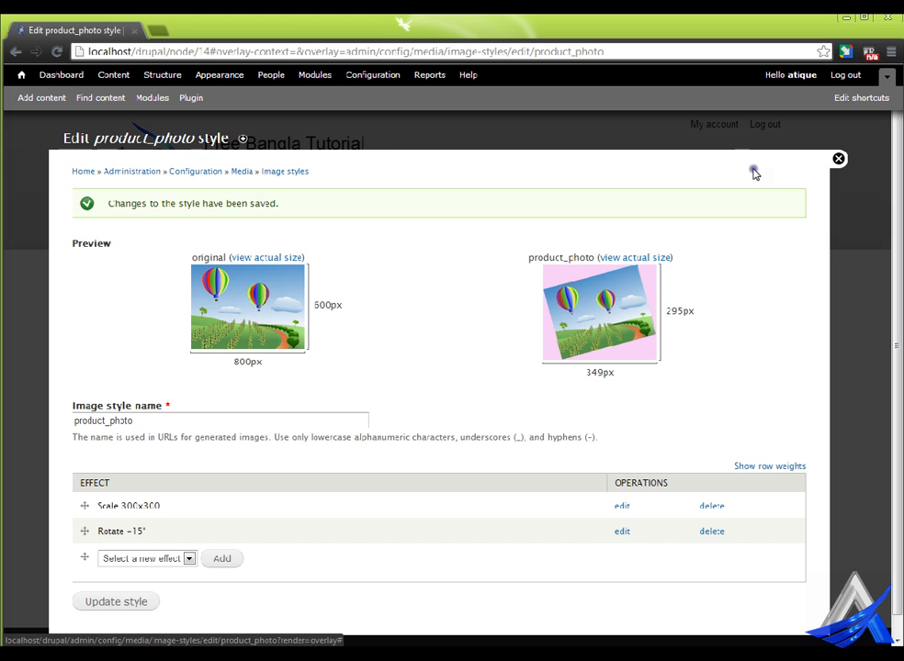
Open the field display settings of the Product content type from the site structure's content types.
{"action": "left_click", "coordinate": [169, 73]}
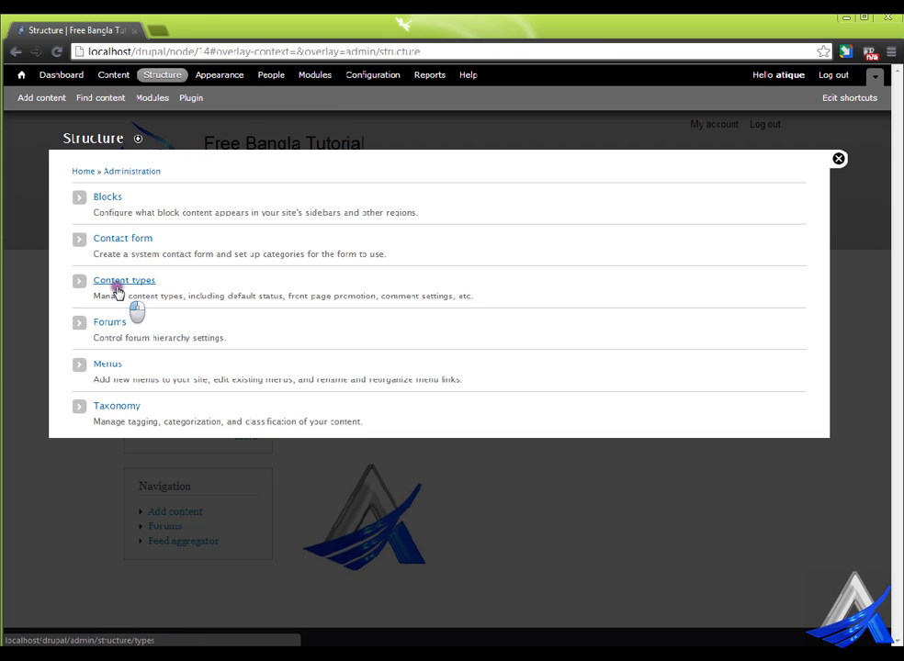
{"action": "left_click", "coordinate": [120, 287]}
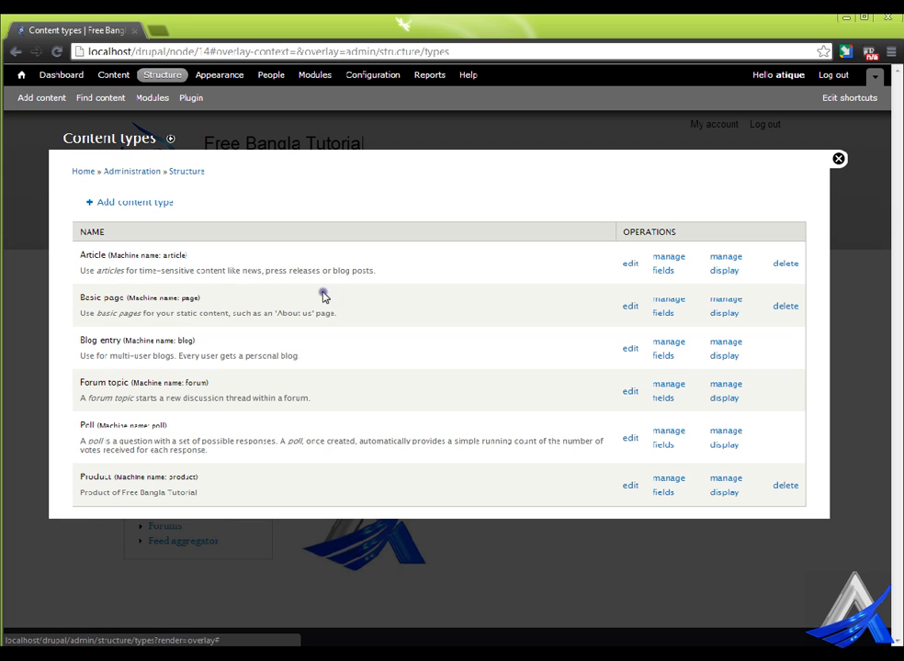
{"action": "left_click", "coordinate": [706, 490]}
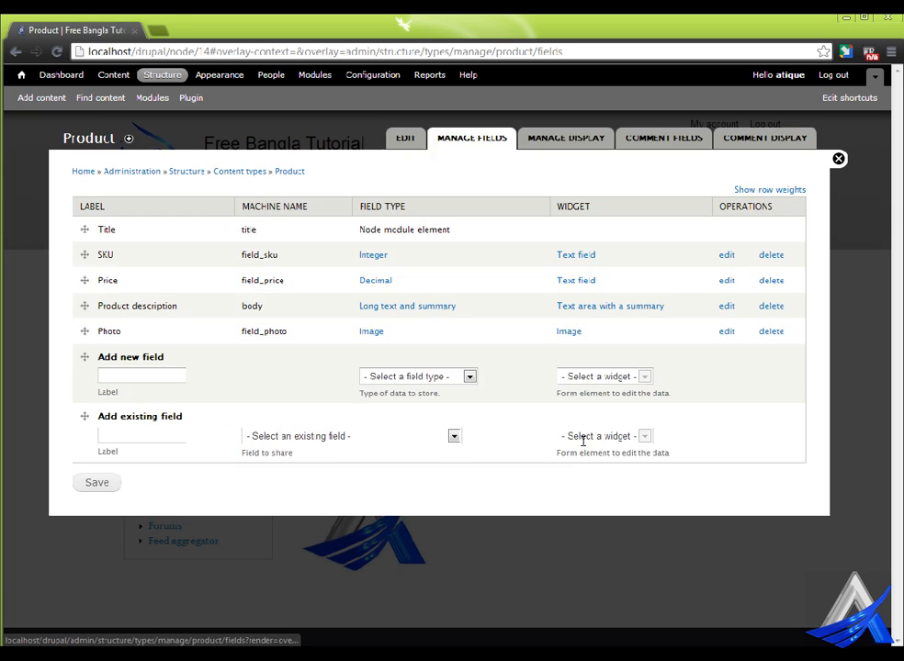
{"action": "left_click", "coordinate": [602, 141]}
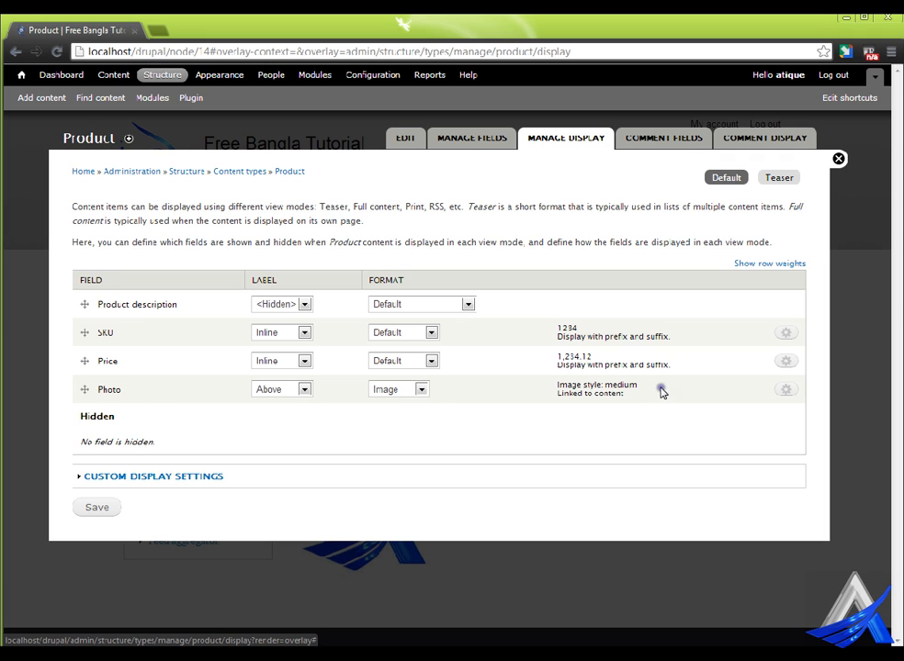
Set the Photo field's image style to product_photo, save the display settings and view the photo on the product page.
{"action": "left_click", "coordinate": [817, 401]}
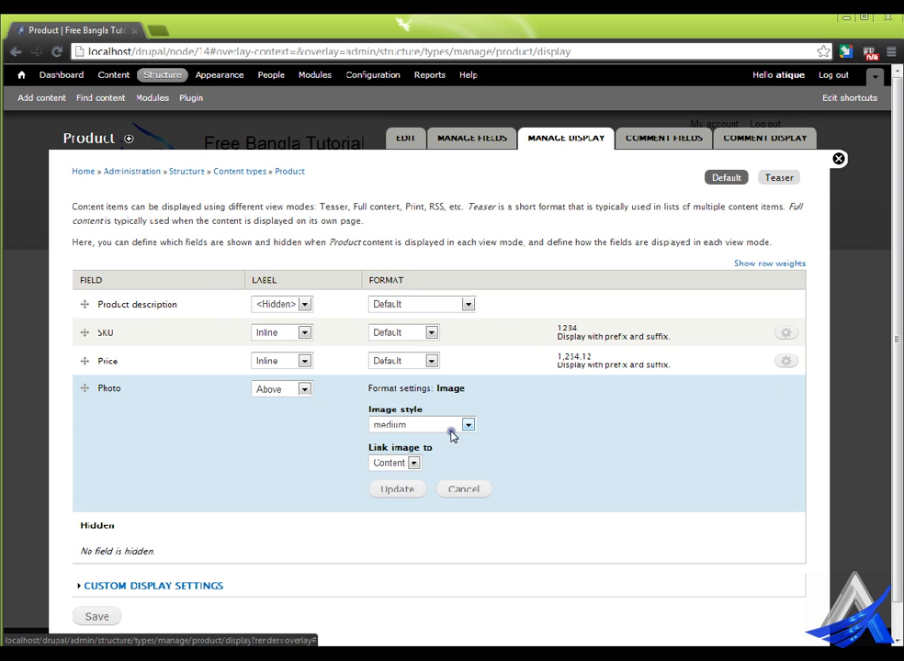
{"action": "left_click", "coordinate": [455, 427]}
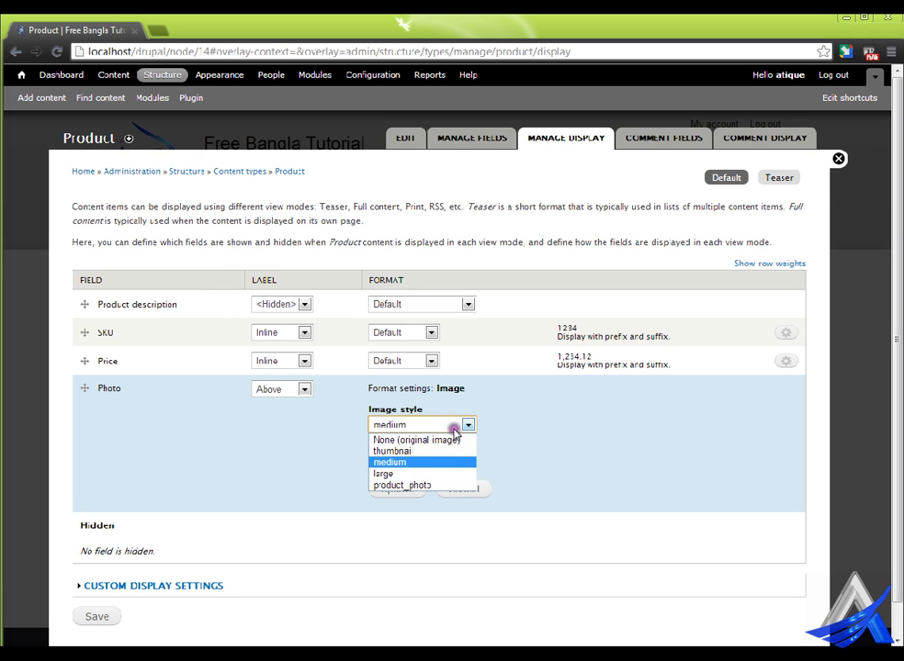
{"action": "left_click", "coordinate": [422, 487]}
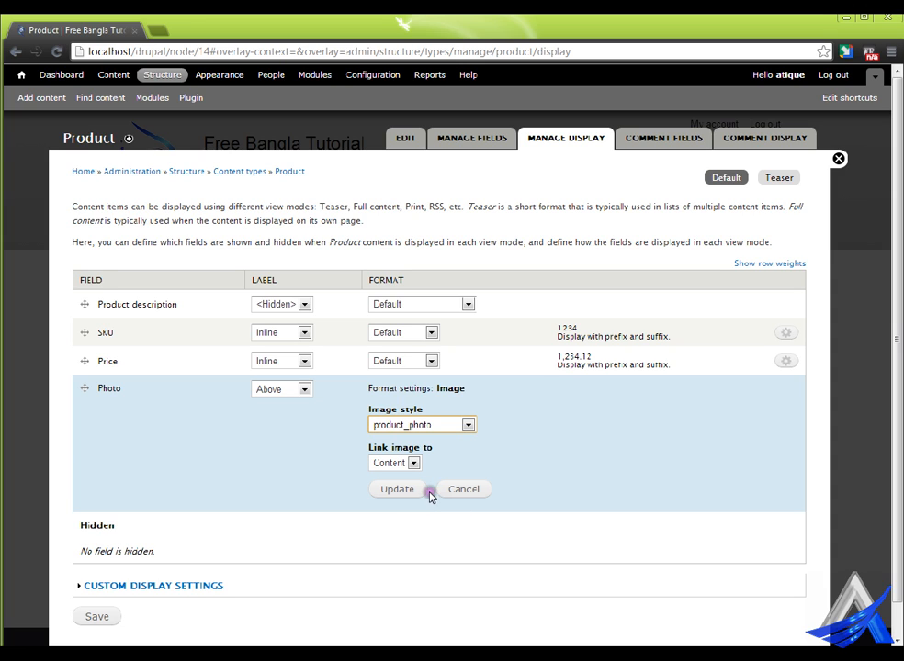
{"action": "left_click", "coordinate": [411, 492]}
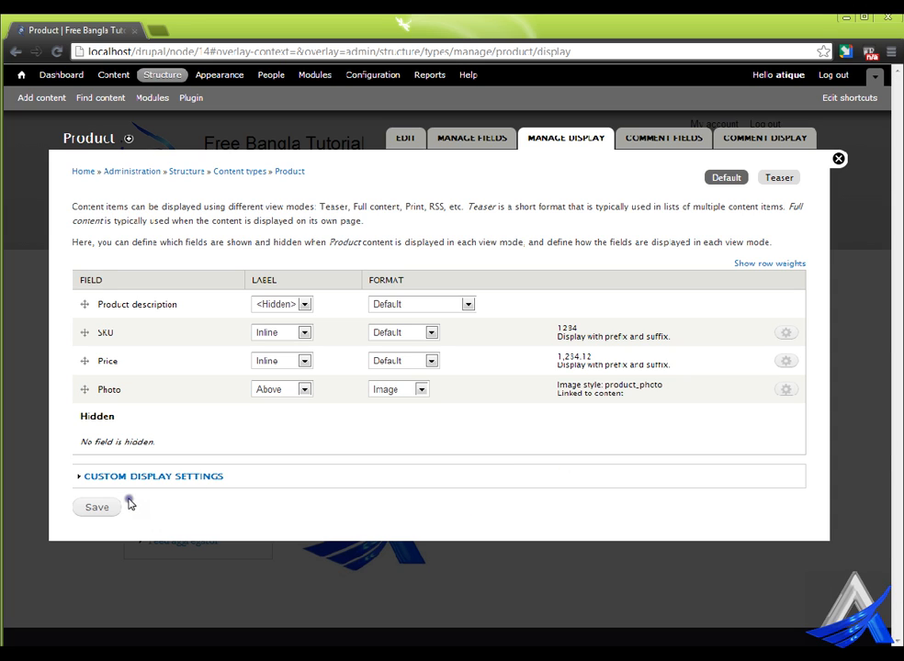
{"action": "left_click", "coordinate": [96, 508]}
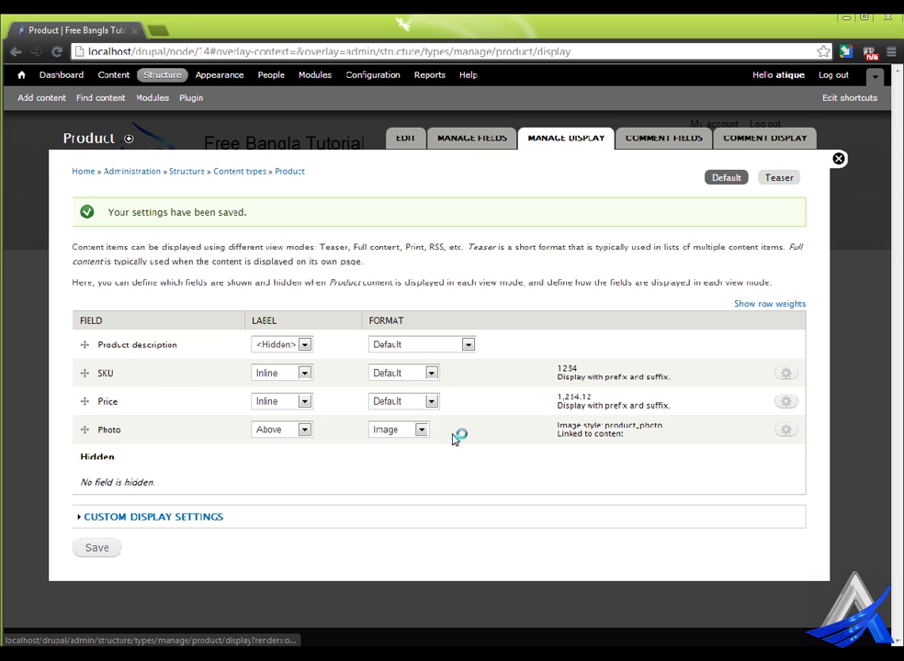
{"action": "left_click", "coordinate": [838, 159]}
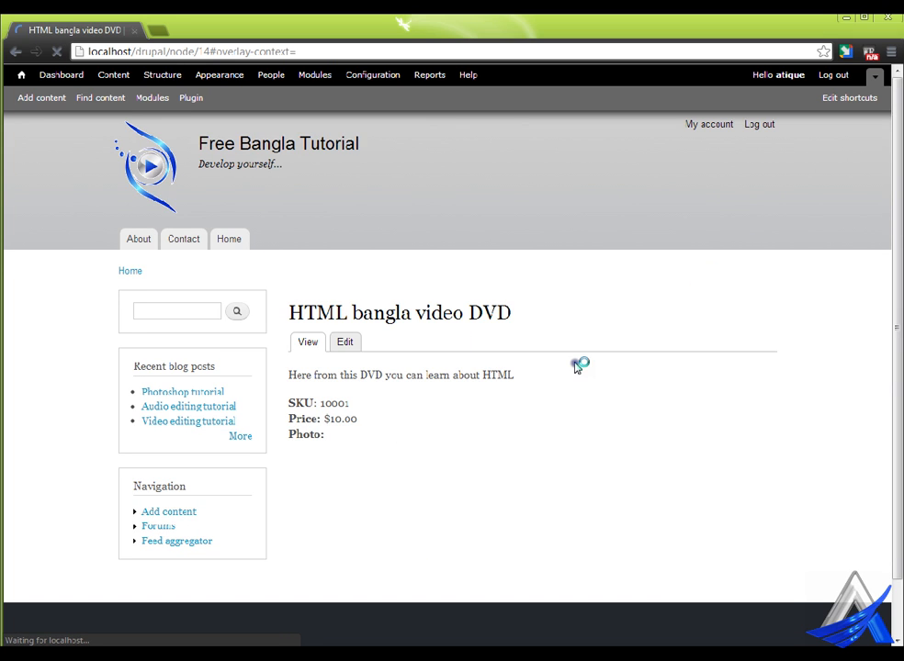
{"action": "scroll", "coordinate": [580, 366], "scroll_direction": "down", "scroll_amount": 3}
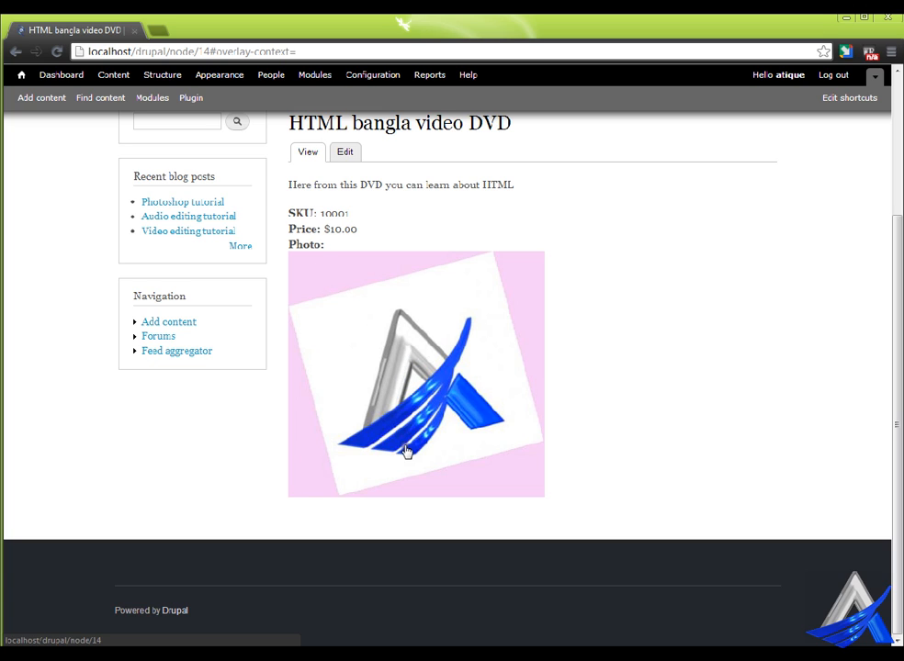
Switch to Windows Explorer and open the folder C:\xampp\htdocs\drupal\sites\default\files.
{"action": "key", "text": "super"}
{"action": "left_click", "coordinate": [273, 356]}
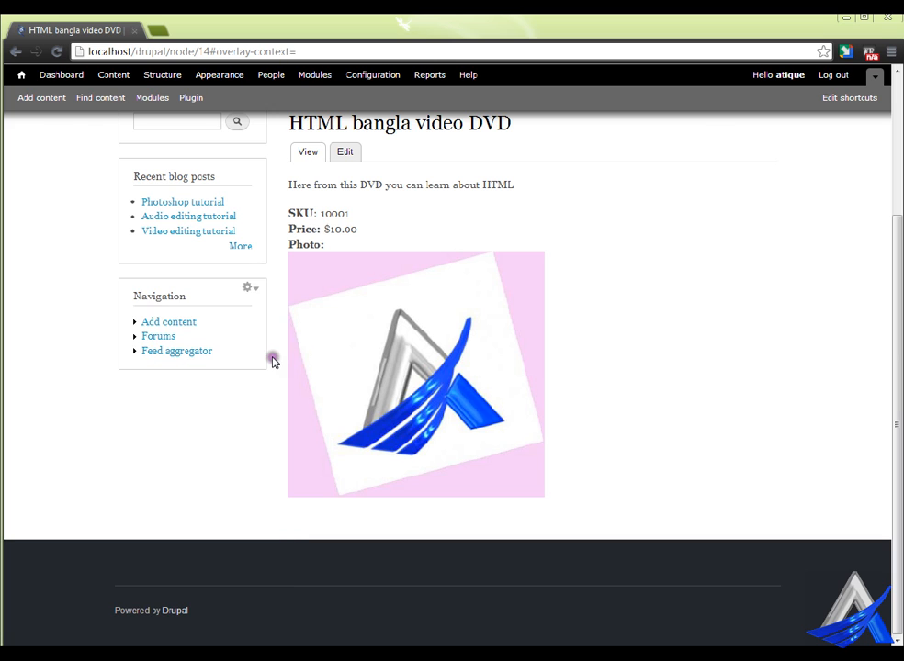
{"action": "double_click", "coordinate": [172, 124]}
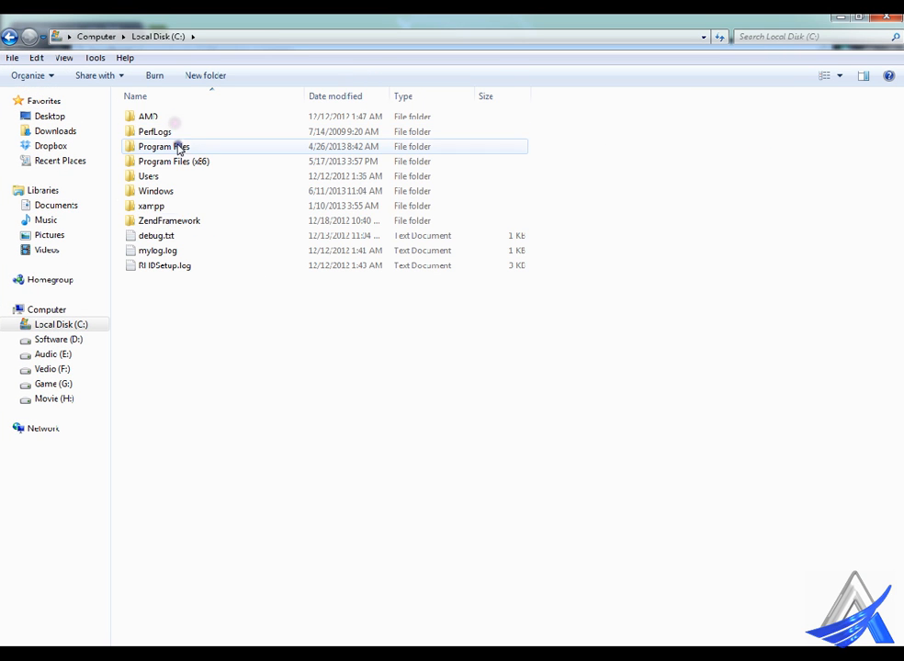
{"action": "double_click", "coordinate": [175, 206]}
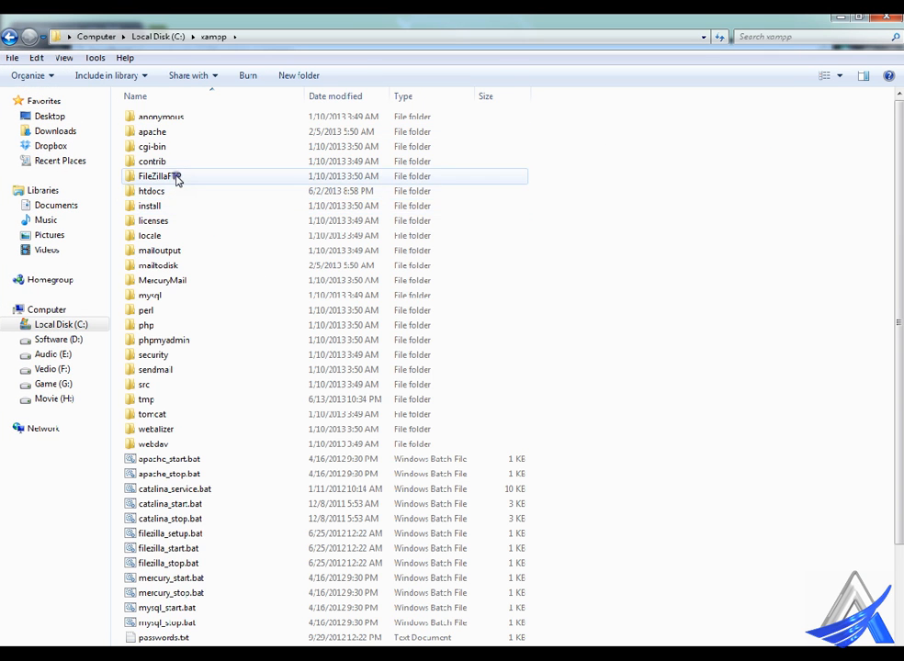
{"action": "left_click", "coordinate": [180, 188]}
{"action": "double_click", "coordinate": [180, 187]}
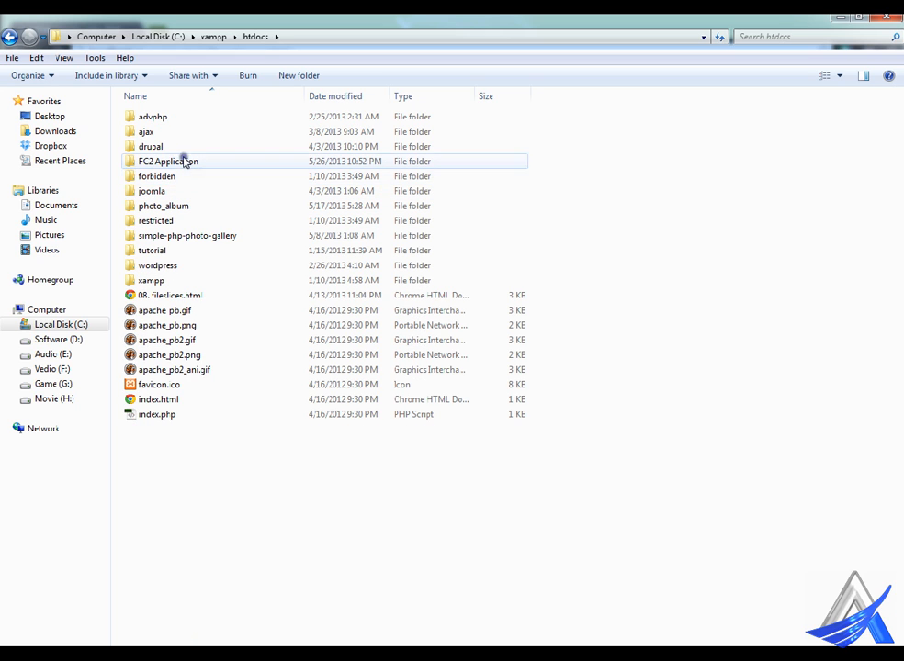
{"action": "double_click", "coordinate": [183, 144]}
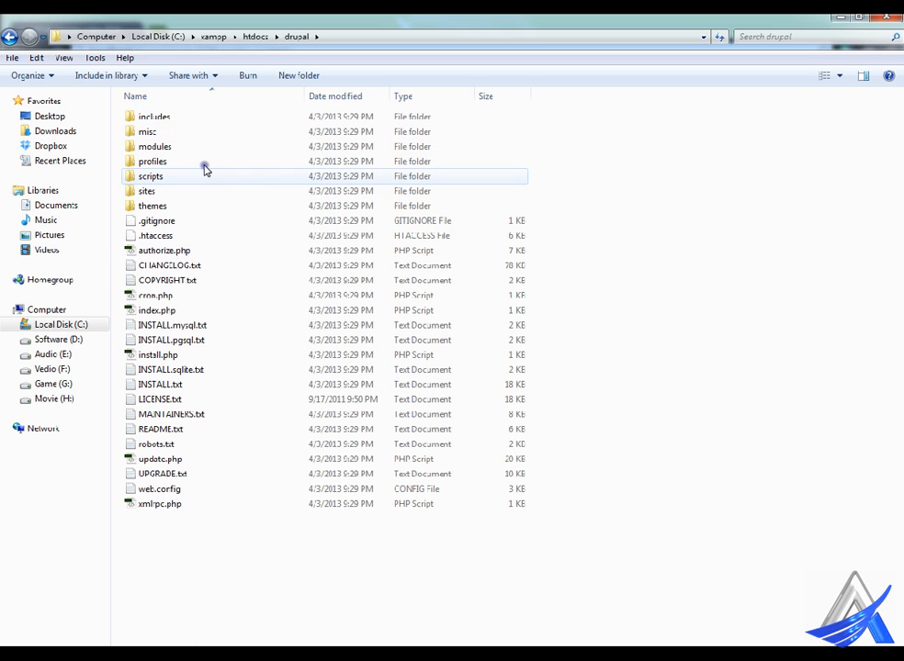
{"action": "double_click", "coordinate": [175, 189]}
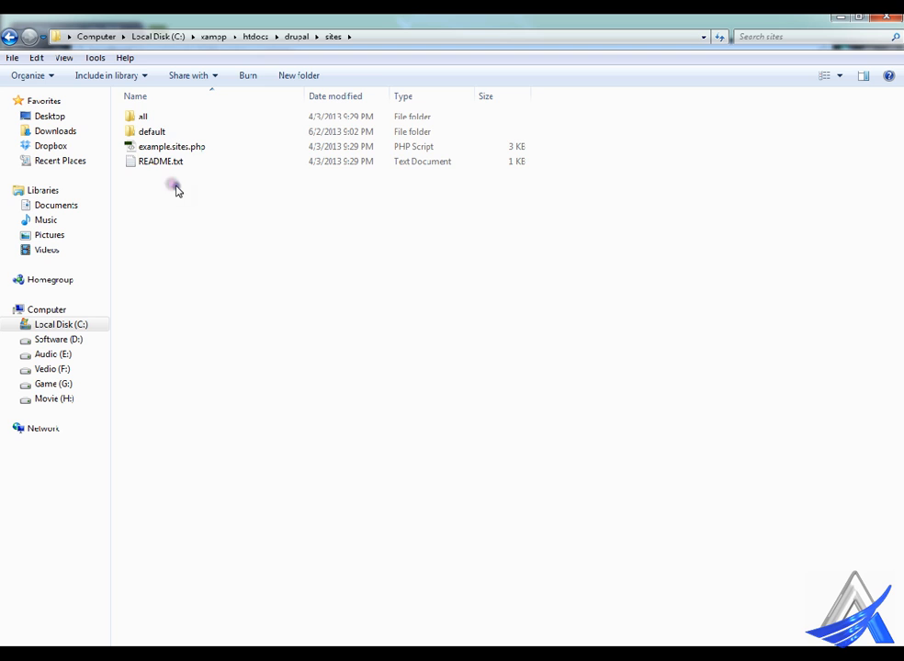
{"action": "left_click", "coordinate": [179, 129]}
{"action": "double_click", "coordinate": [180, 130]}
{"action": "double_click", "coordinate": [186, 116]}
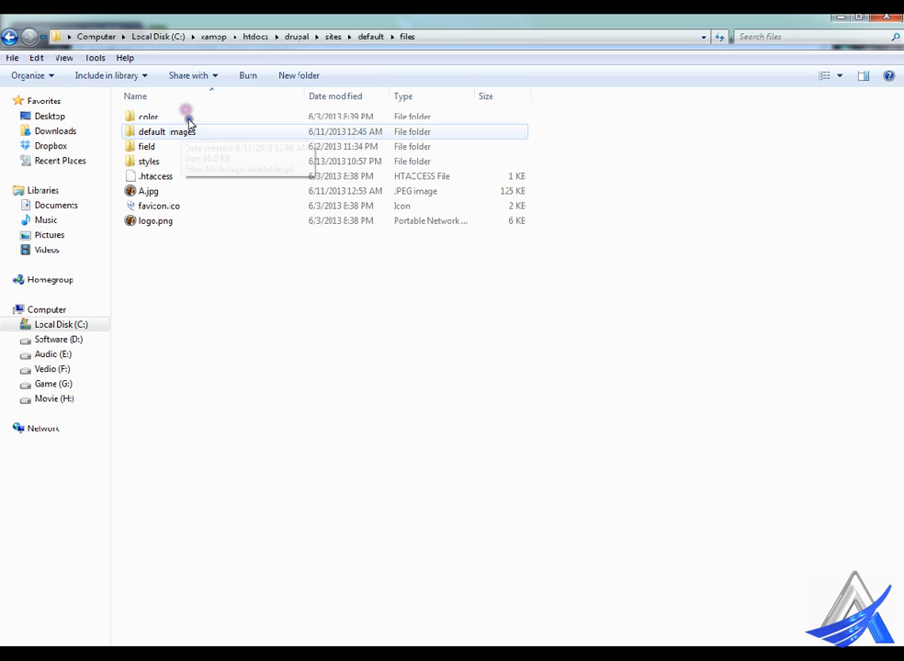
Locate the original A.jpg and open the styles\product_photo\public folder that holds its styled copy.
{"action": "left_click", "coordinate": [162, 191]}
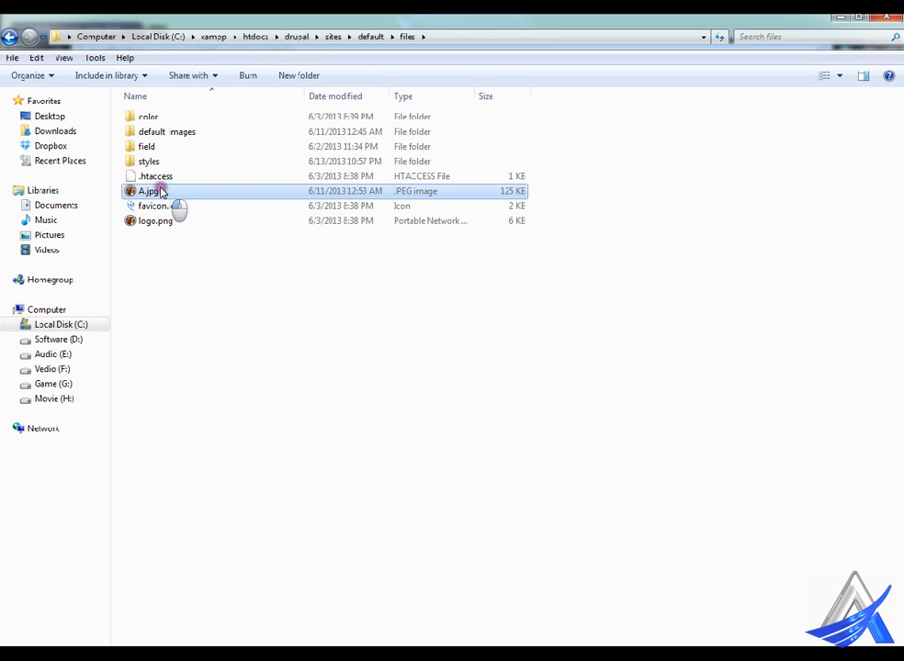
{"action": "left_click", "coordinate": [178, 159]}
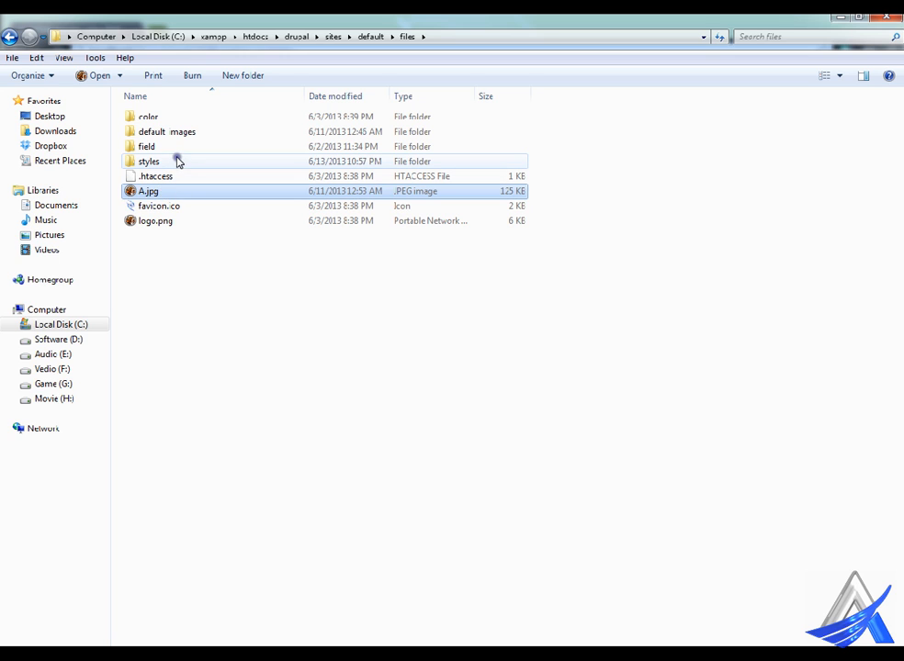
{"action": "double_click", "coordinate": [179, 161]}
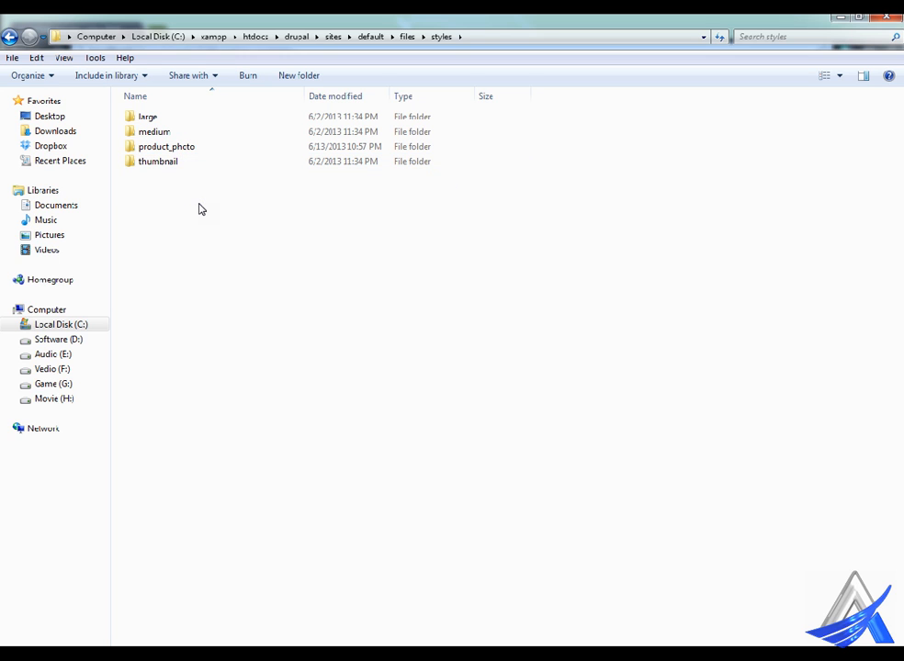
{"action": "left_click", "coordinate": [201, 145]}
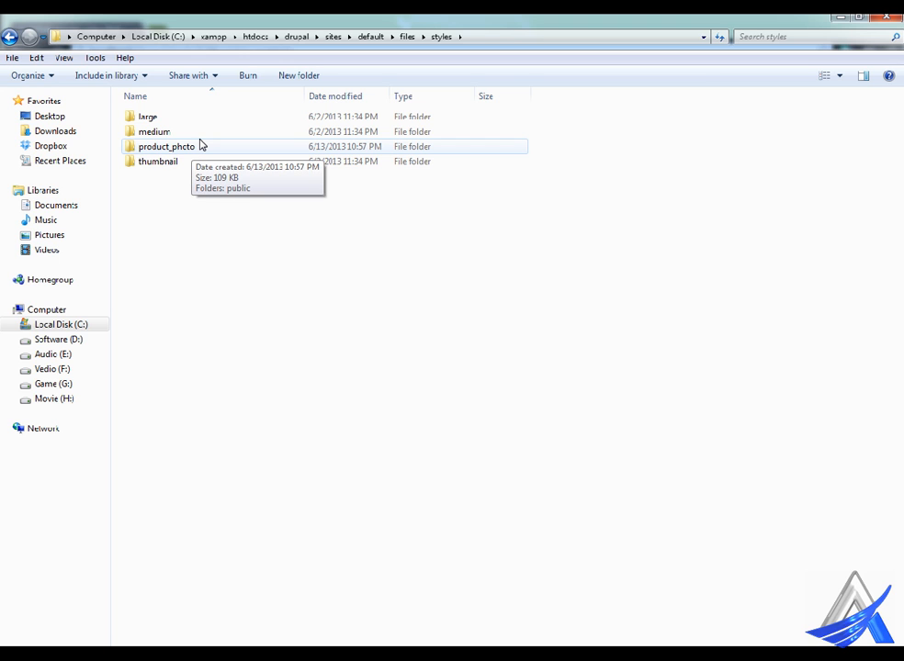
{"action": "double_click", "coordinate": [201, 146]}
{"action": "double_click", "coordinate": [155, 114]}
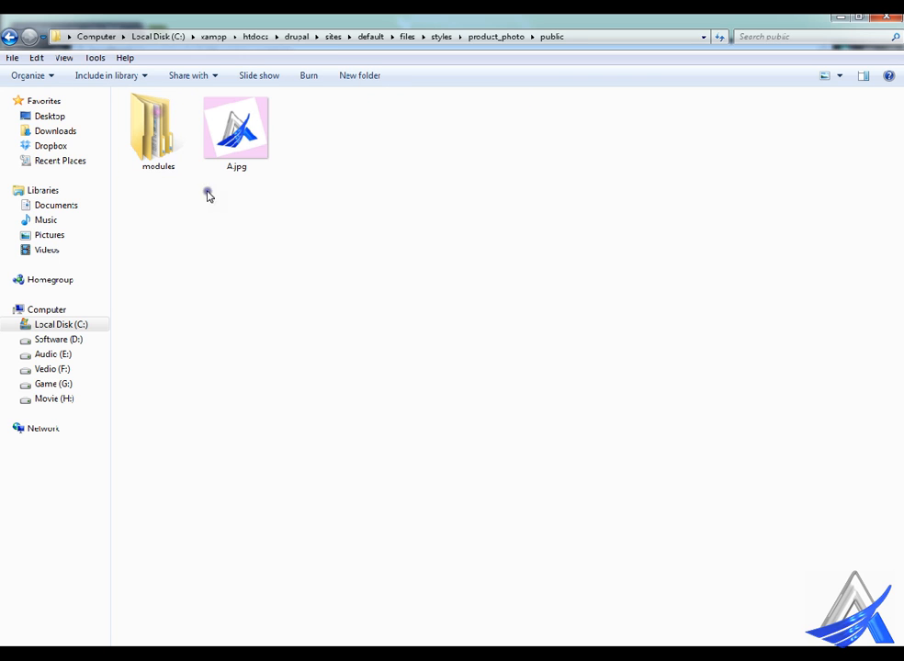
Preview the styled A.jpg in Windows Photo Viewer as a smaller window, close it and return to the browser.
{"action": "right_click", "coordinate": [230, 141]}
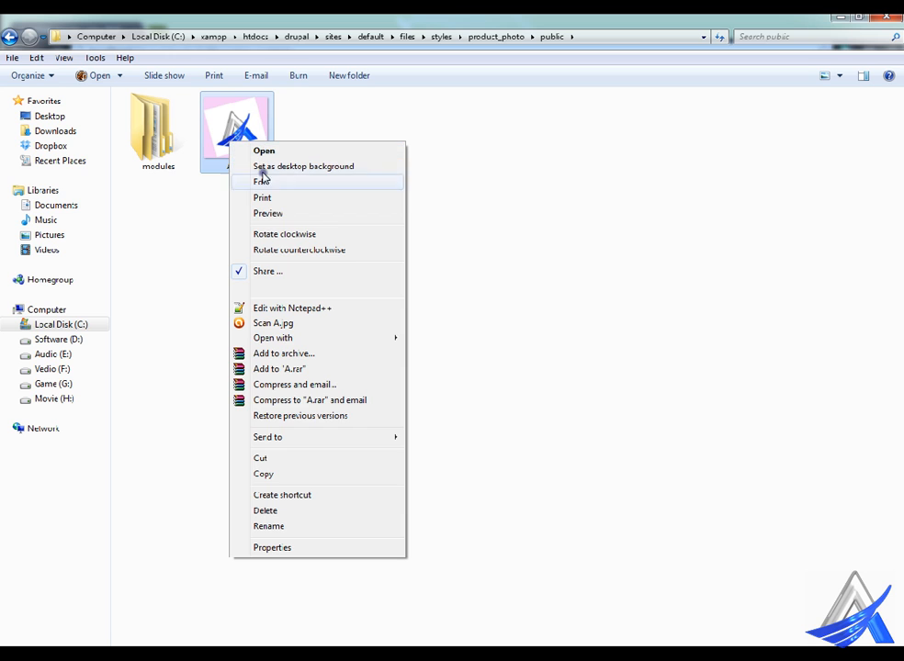
{"action": "left_click", "coordinate": [274, 213]}
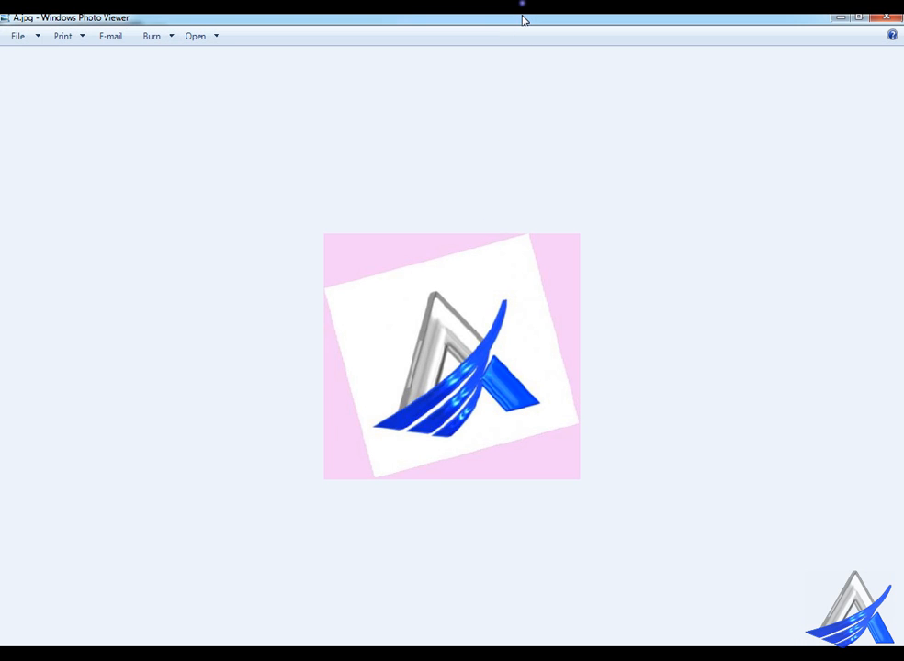
{"action": "double_click", "coordinate": [522, 19]}
{"action": "left_click_drag", "start_coordinate": [506, 76], "coordinate": [491, 54]}
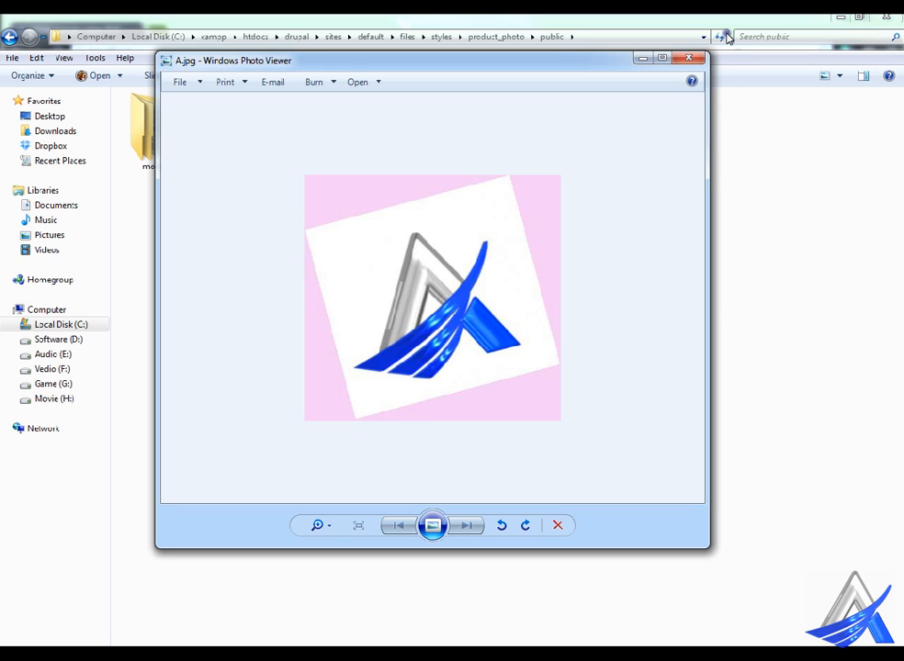
{"action": "left_click", "coordinate": [696, 57]}
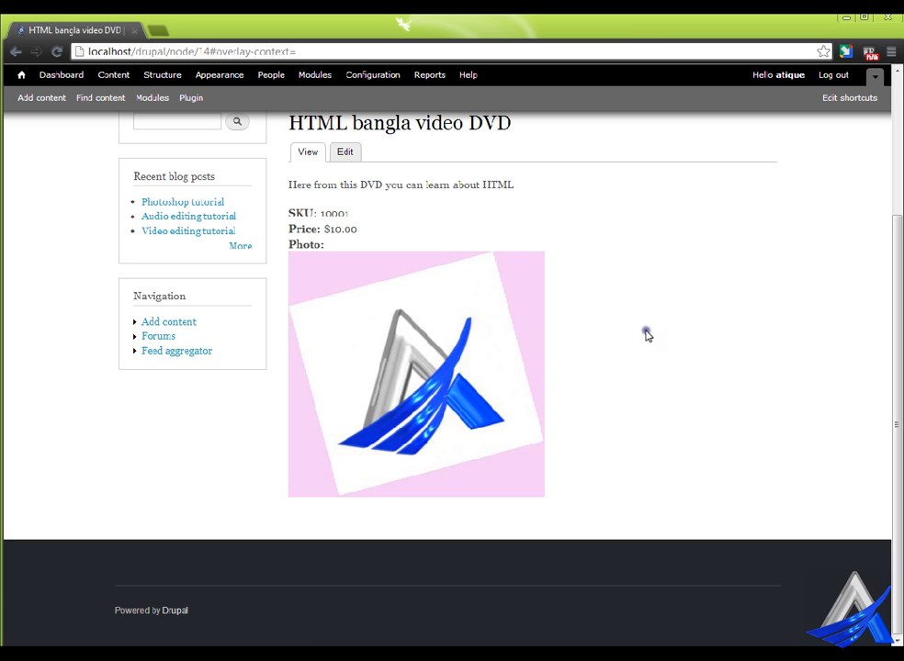
Open the user permissions page and examine the anonymous user, authenticated user and administrator role columns.
{"action": "scroll", "coordinate": [659, 330], "scroll_direction": "up", "scroll_amount": 3}
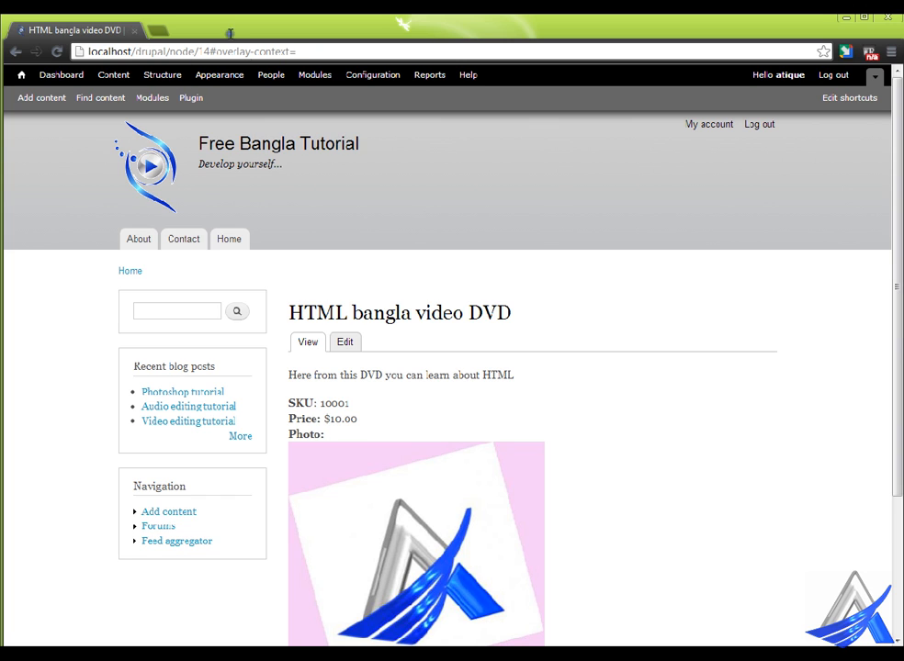
{"action": "left_click", "coordinate": [287, 68]}
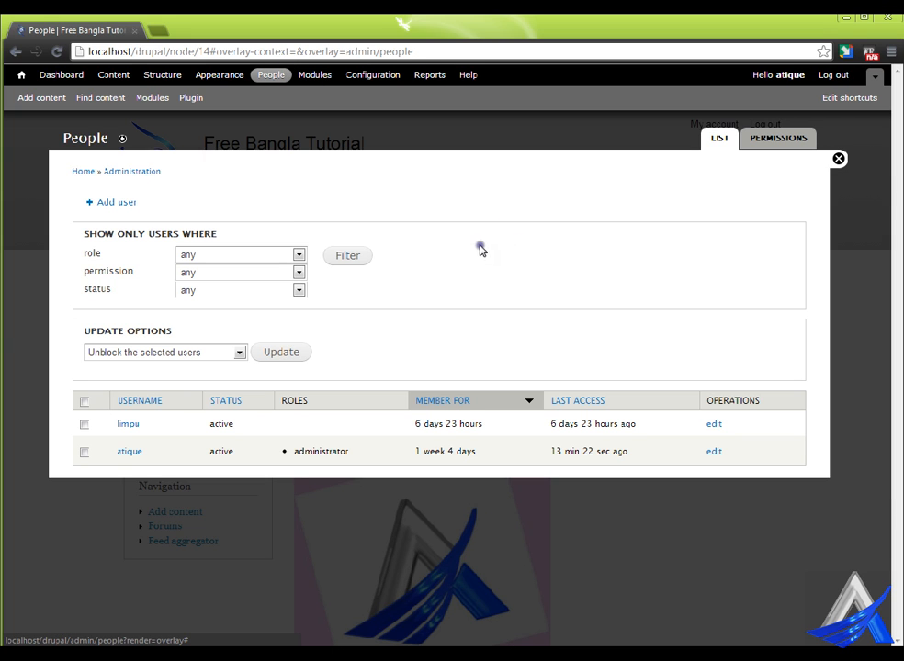
{"action": "left_click", "coordinate": [814, 135]}
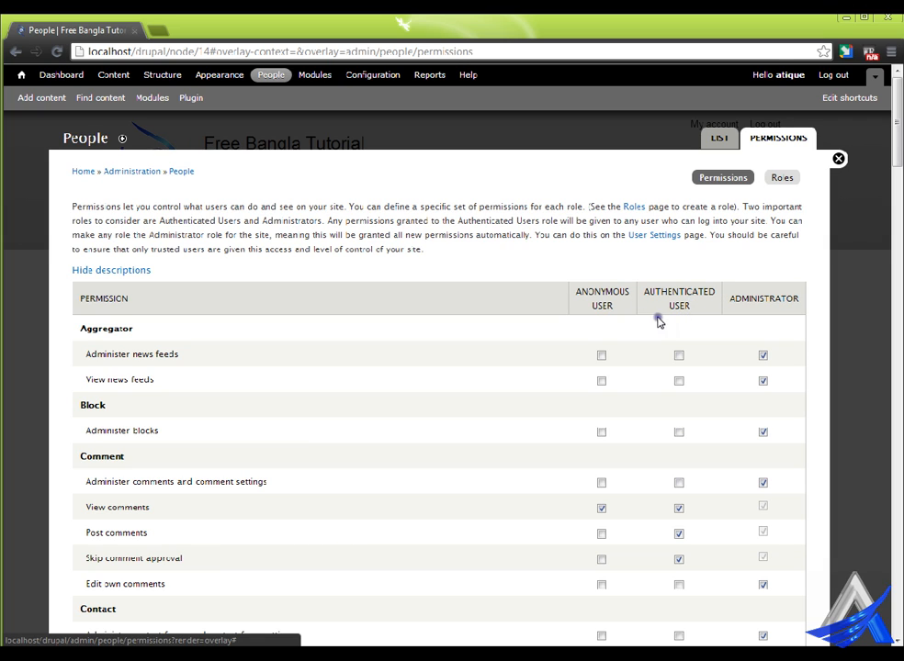
{"action": "left_click_drag", "start_coordinate": [576, 292], "coordinate": [646, 299]}
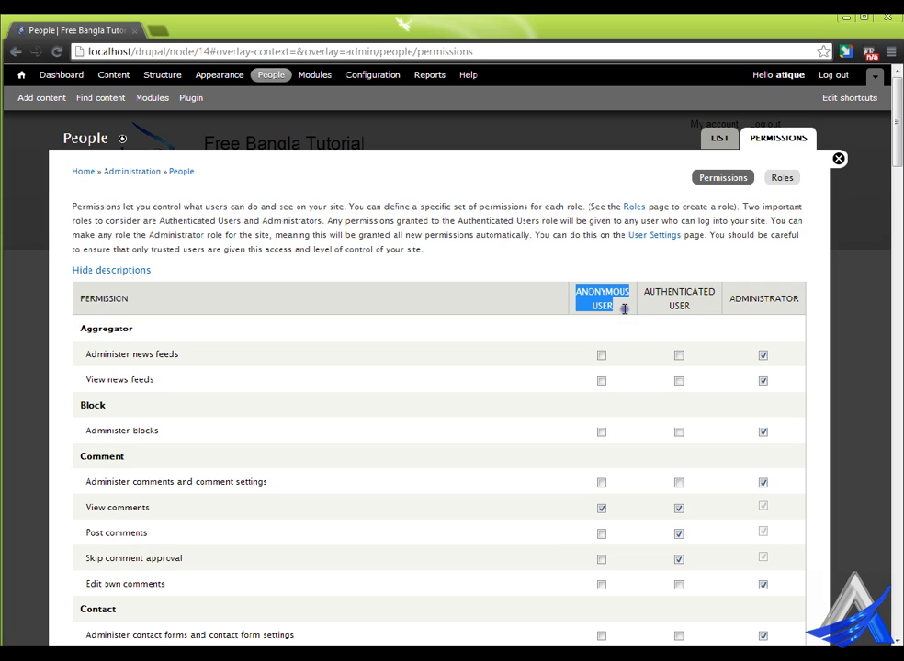
{"action": "left_click", "coordinate": [624, 308]}
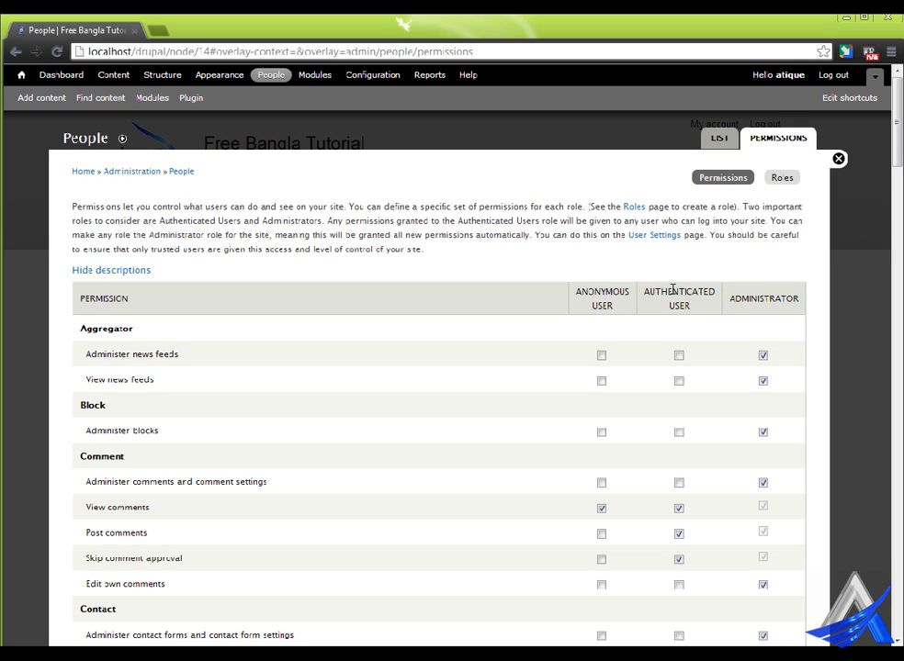
{"action": "left_click_drag", "start_coordinate": [645, 291], "coordinate": [764, 301]}
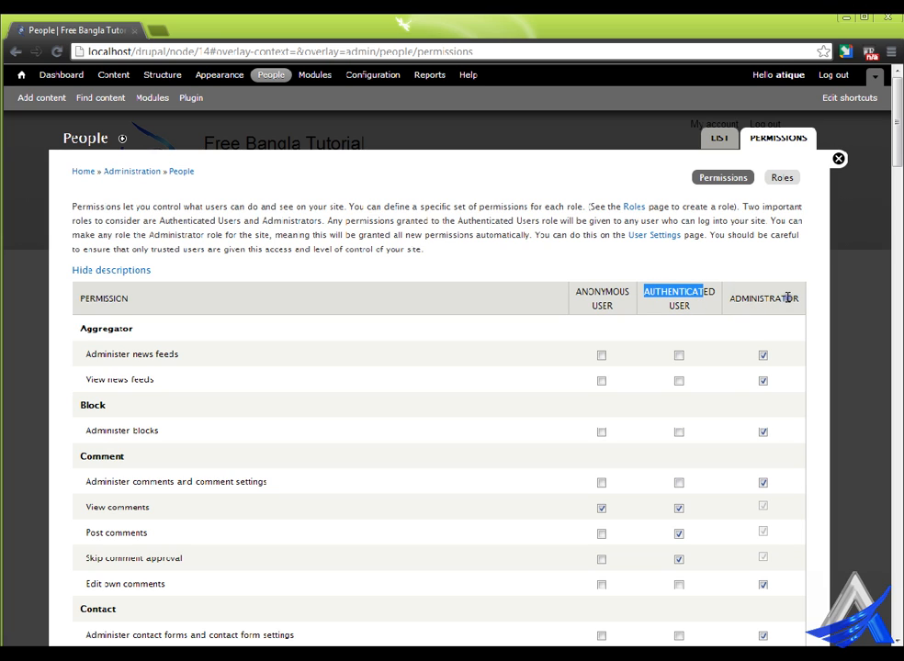
{"action": "double_click", "coordinate": [784, 298]}
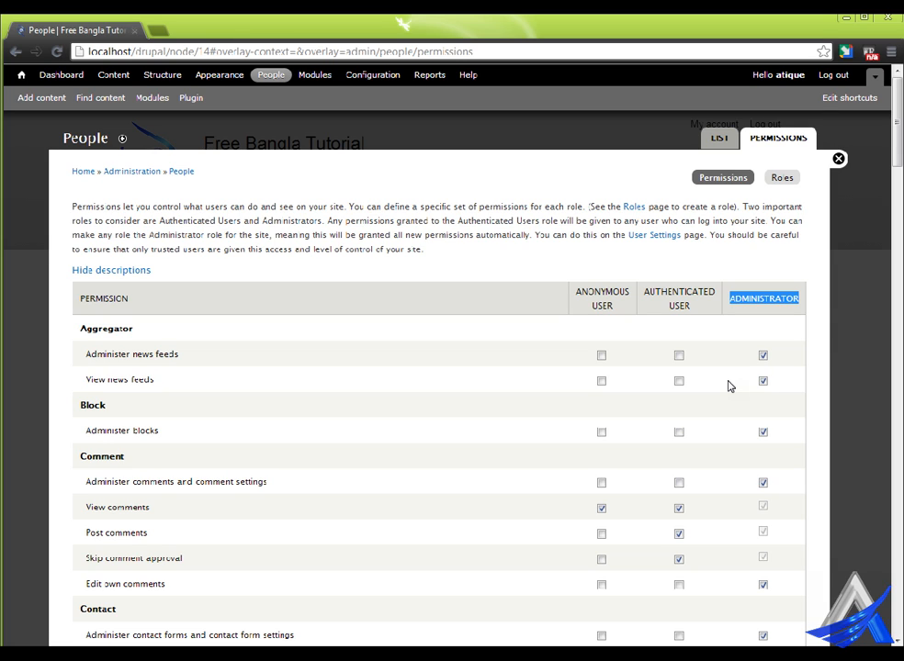
{"action": "left_click", "coordinate": [787, 298]}
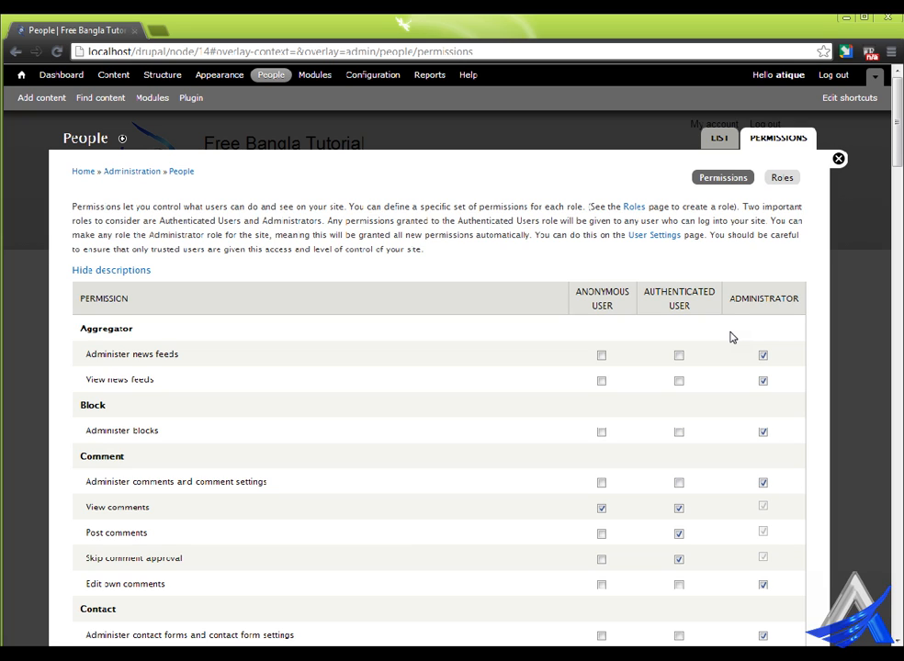
Examine the administrator column on the permissions page down to the Filter section, and open the list of user roles.
{"action": "left_click", "coordinate": [256, 267]}
{"action": "double_click", "coordinate": [798, 297]}
{"action": "scroll", "coordinate": [795, 393], "scroll_direction": "down", "scroll_amount": 4}
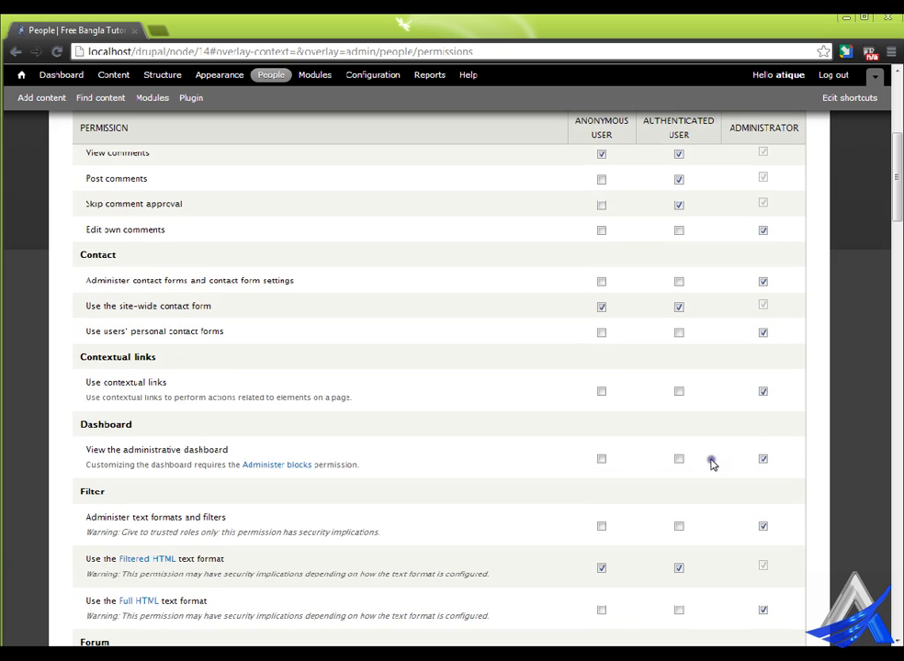
{"action": "scroll", "coordinate": [710, 462], "scroll_direction": "up", "scroll_amount": 4}
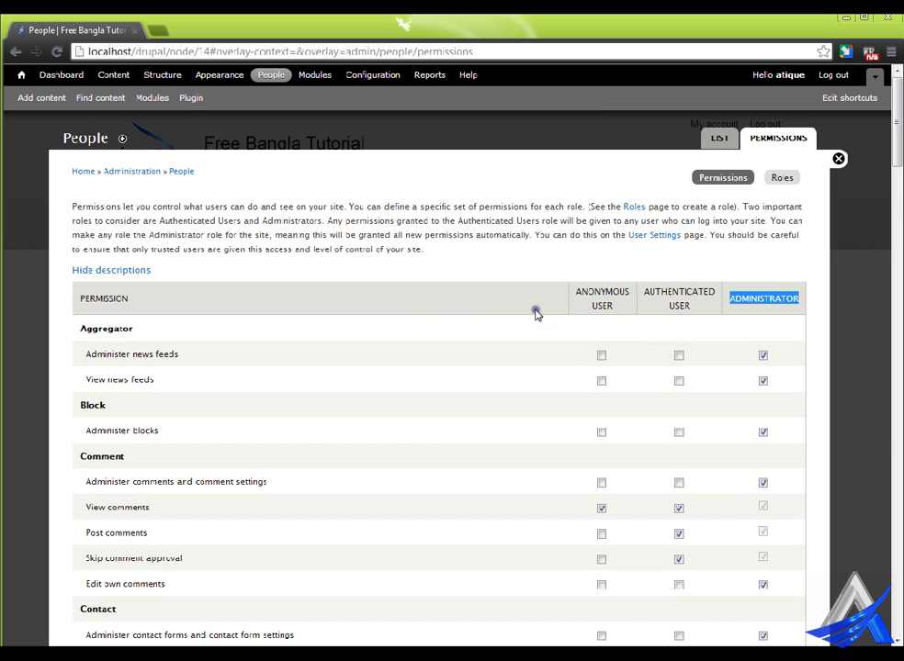
{"action": "left_click", "coordinate": [786, 180]}
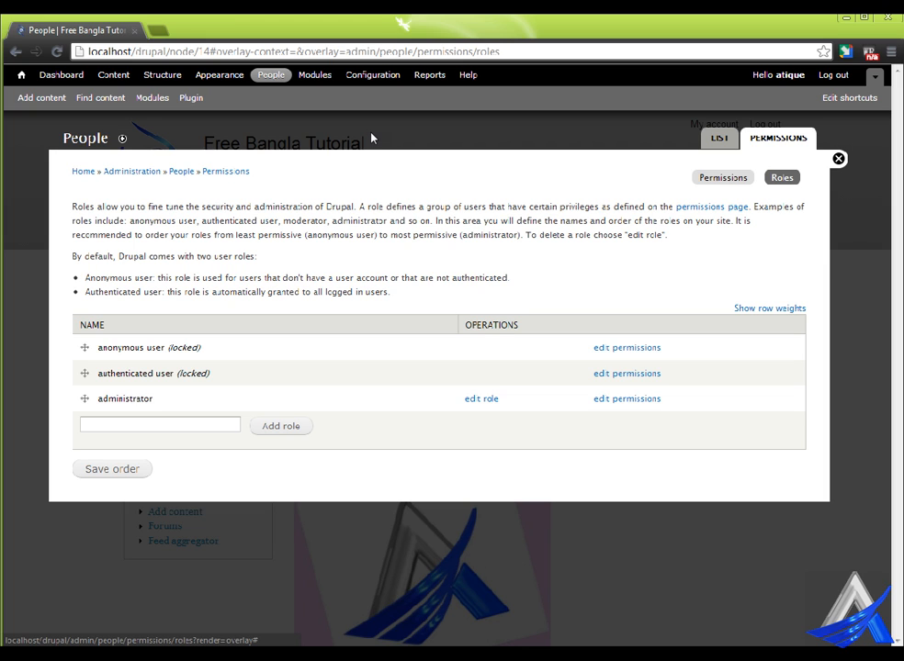
Open the site's Account settings configuration page and select the name used for anonymous users.
{"action": "left_click", "coordinate": [395, 74]}
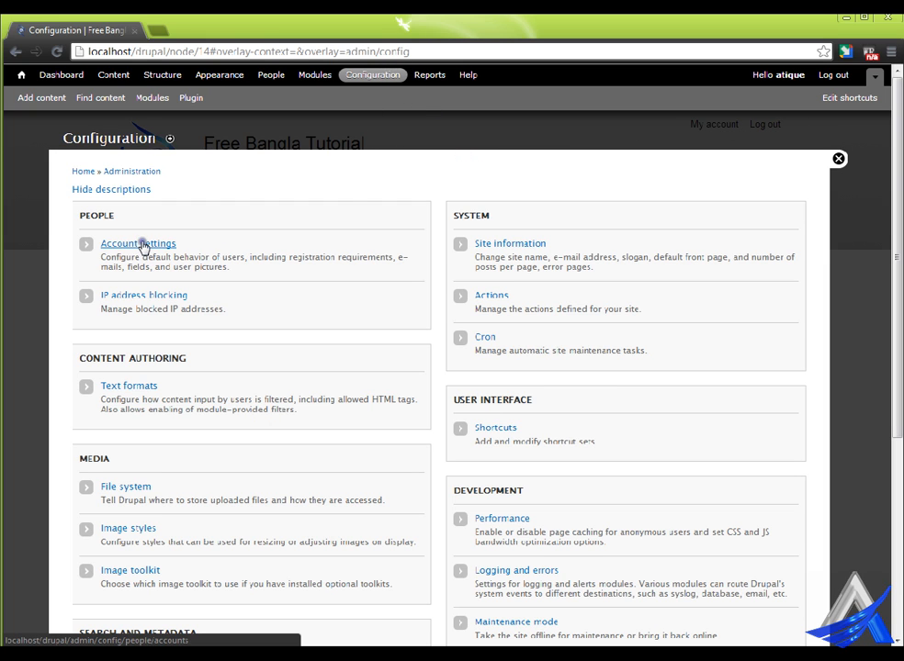
{"action": "left_click", "coordinate": [143, 245]}
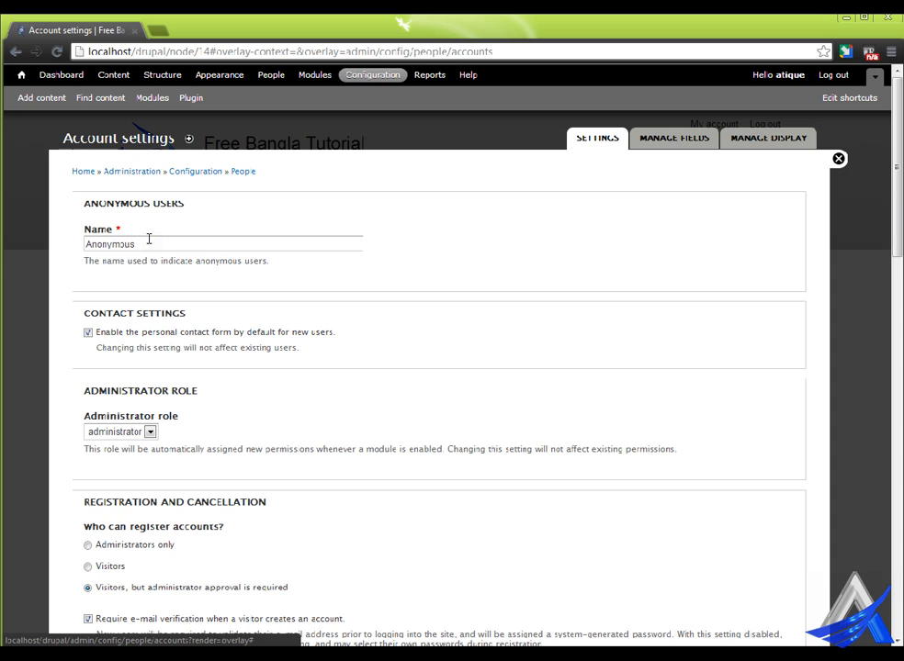
{"action": "left_click_drag", "start_coordinate": [149, 238], "coordinate": [76, 240]}
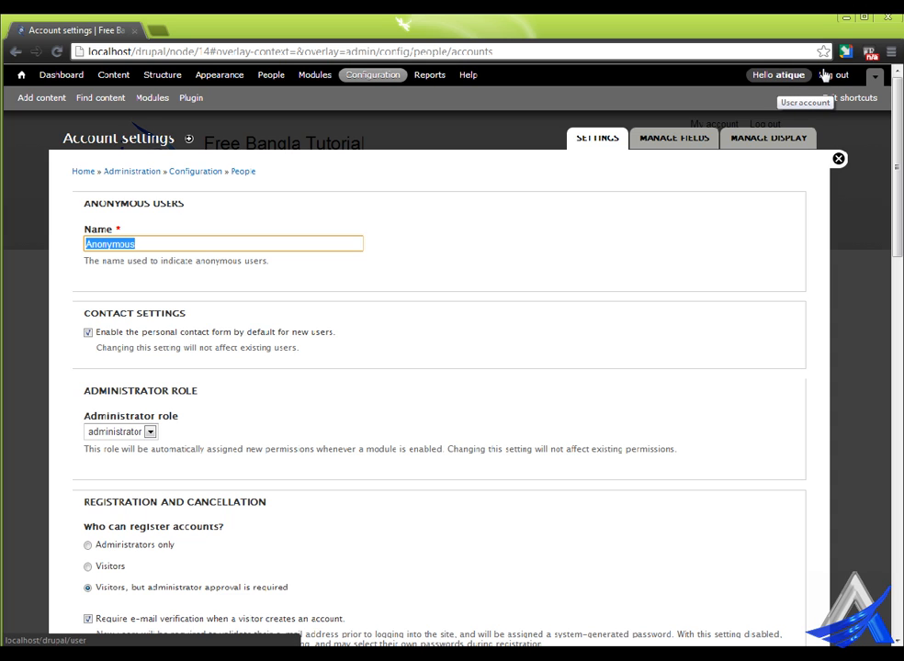
Open the logged-in user's account page in a separate browser tab and display its personal contact form.
{"action": "middle_click", "coordinate": [792, 74]}
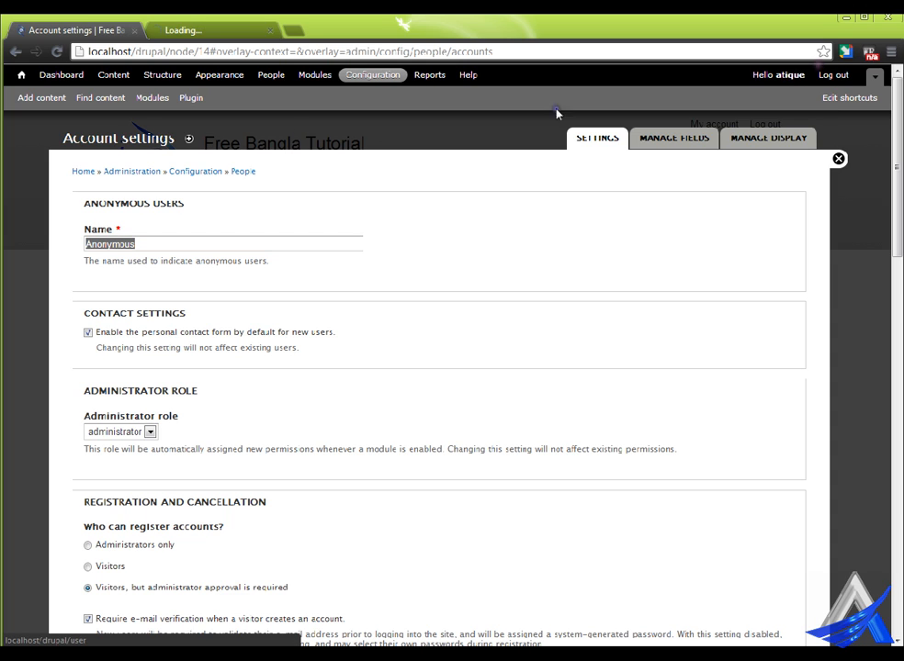
{"action": "left_click", "coordinate": [220, 26]}
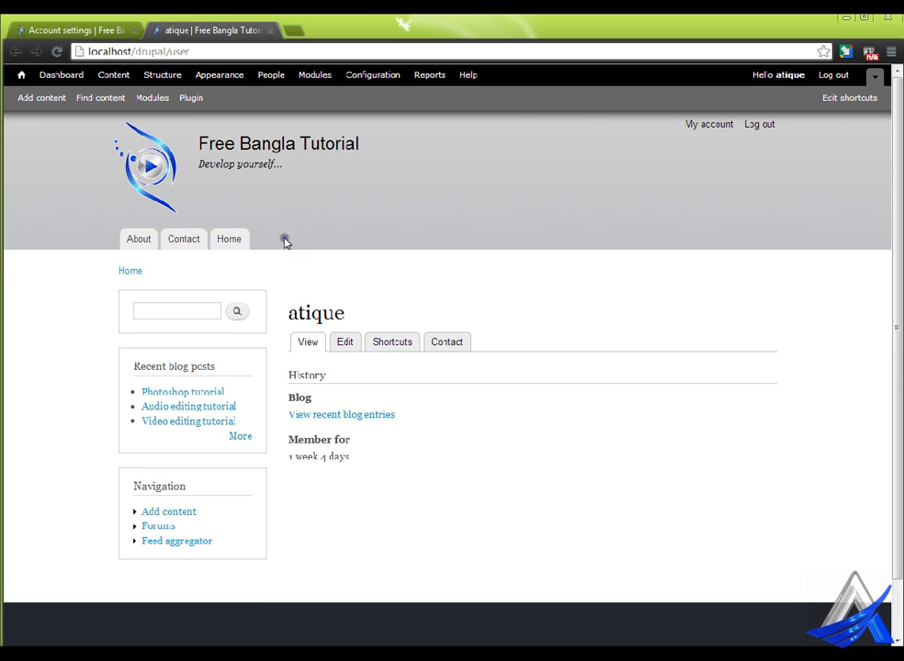
{"action": "left_click", "coordinate": [469, 345]}
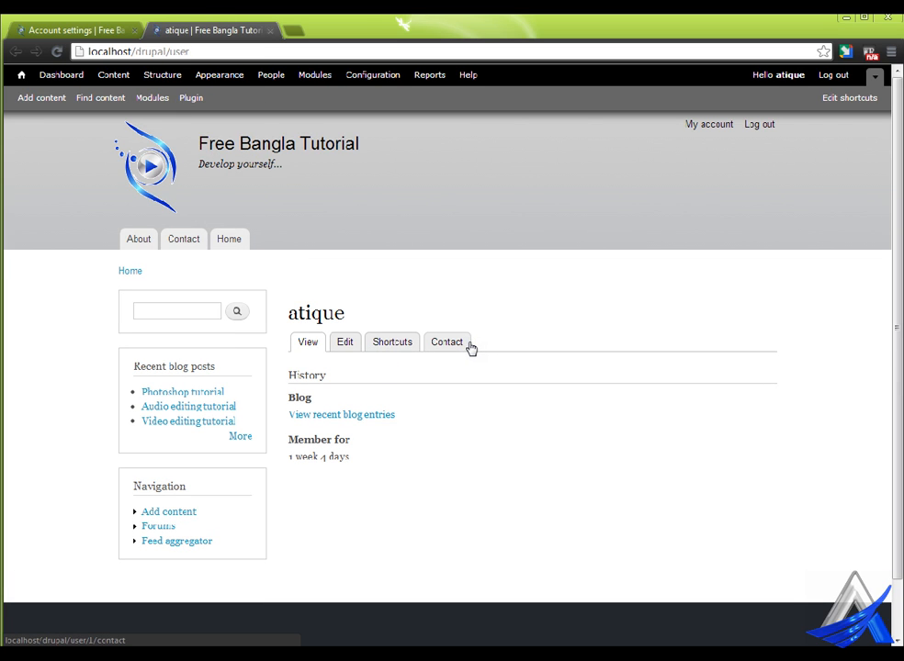
{"action": "left_click", "coordinate": [470, 344]}
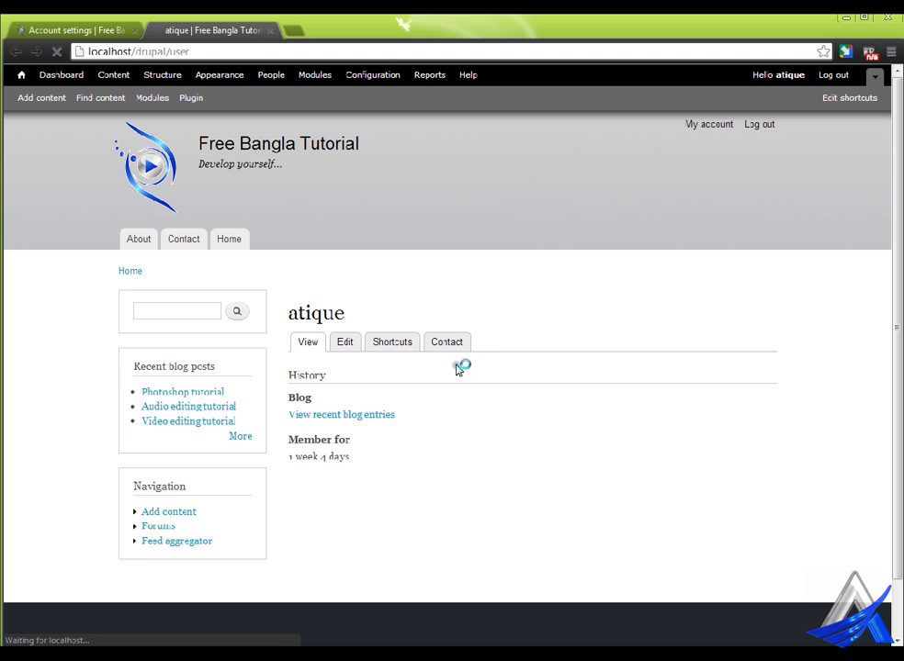
{"action": "scroll", "coordinate": [502, 371], "scroll_direction": "down", "scroll_amount": 2}
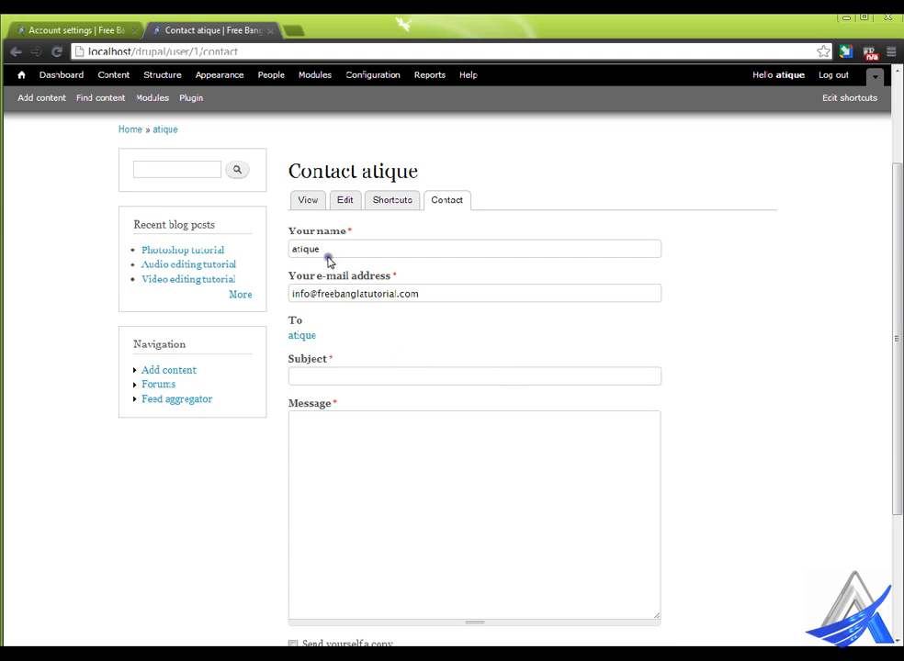
Examine the sender name, sender e-mail address, recipient, subject and message fields of the personal contact form.
{"action": "left_click_drag", "start_coordinate": [345, 247], "coordinate": [291, 248]}
{"action": "left_click_drag", "start_coordinate": [438, 292], "coordinate": [292, 293]}
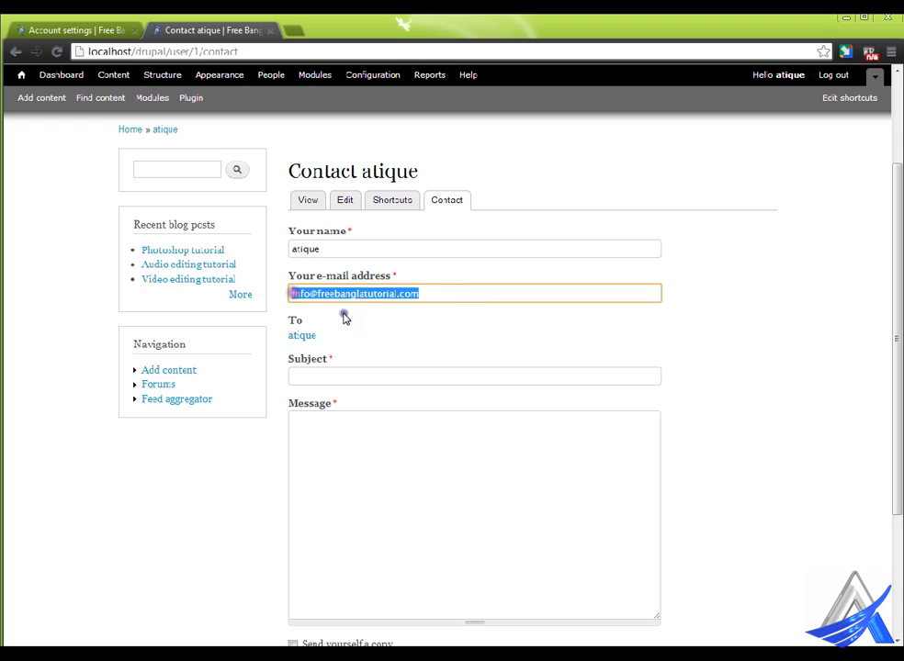
{"action": "left_click", "coordinate": [352, 294]}
{"action": "left_click_drag", "start_coordinate": [353, 249], "coordinate": [296, 249]}
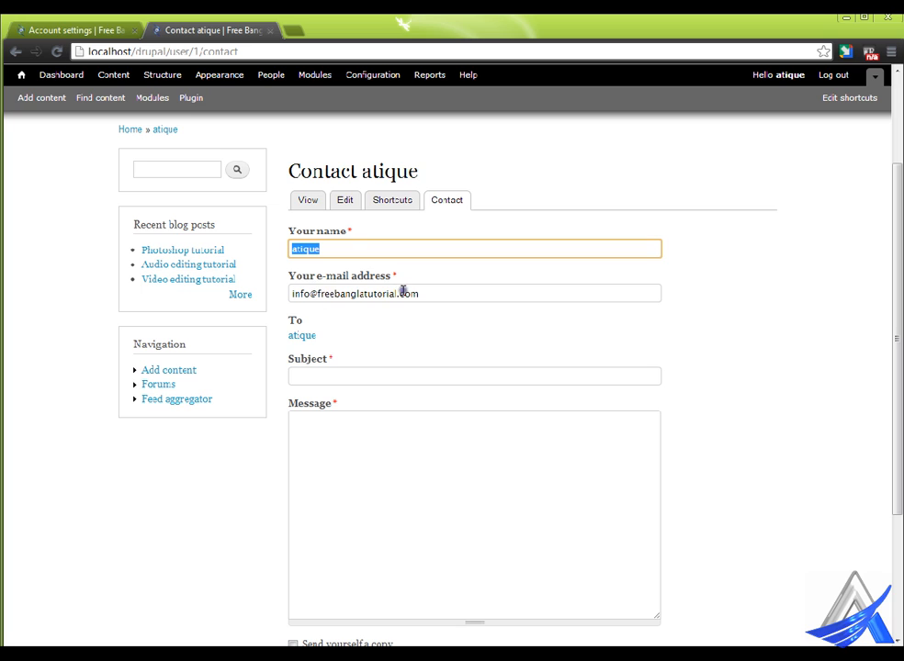
{"action": "triple_click", "coordinate": [318, 340]}
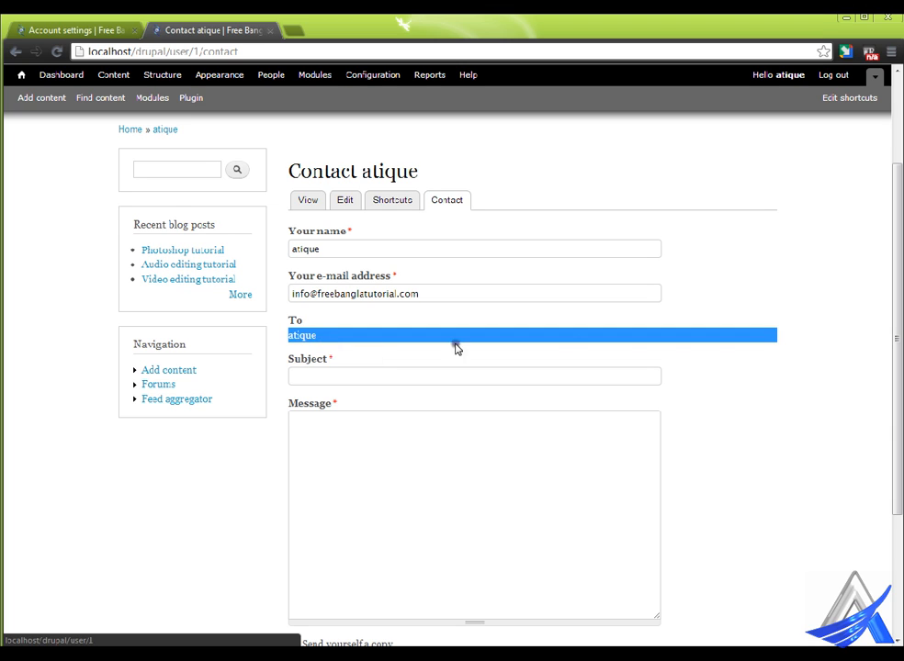
{"action": "left_click", "coordinate": [739, 350]}
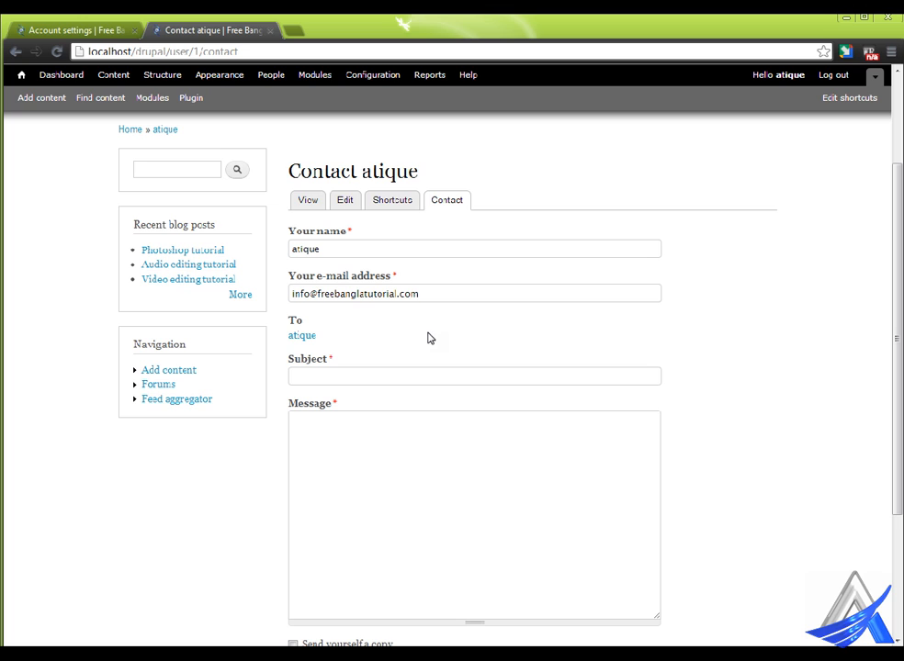
{"action": "double_click", "coordinate": [334, 248]}
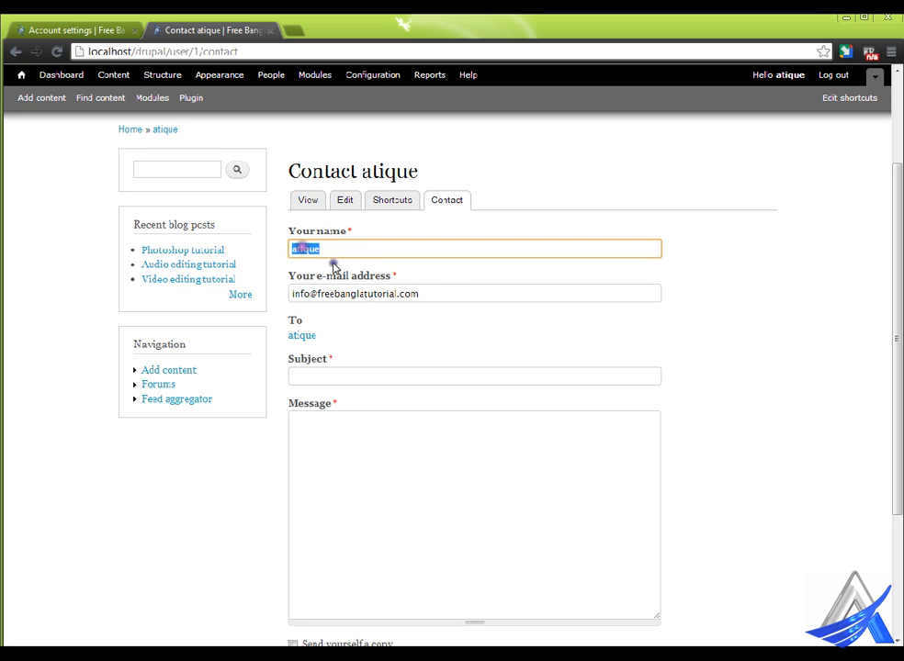
{"action": "left_click_drag", "start_coordinate": [446, 289], "coordinate": [288, 292]}
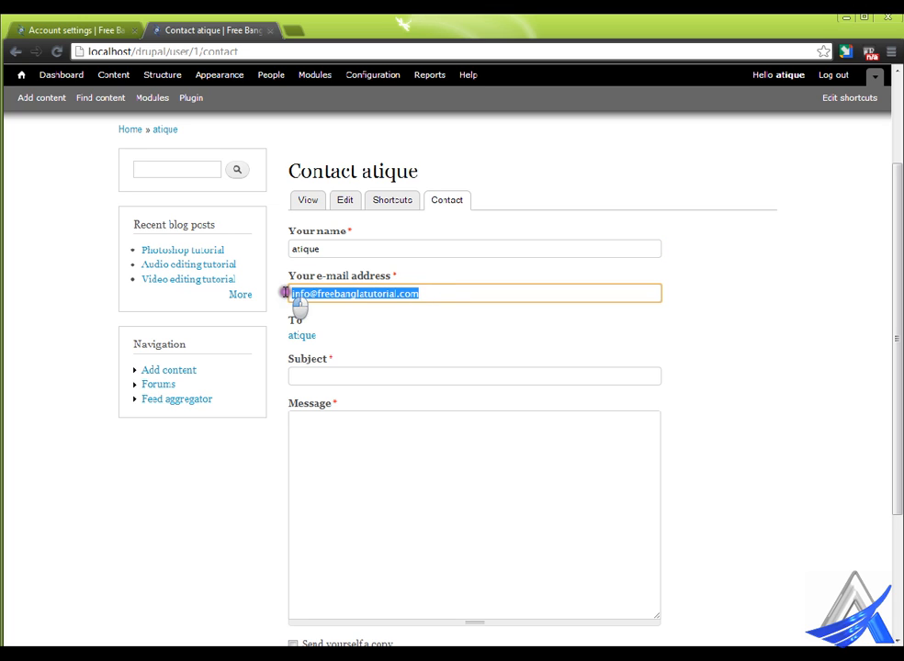
{"action": "left_click", "coordinate": [509, 327]}
{"action": "double_click", "coordinate": [298, 247]}
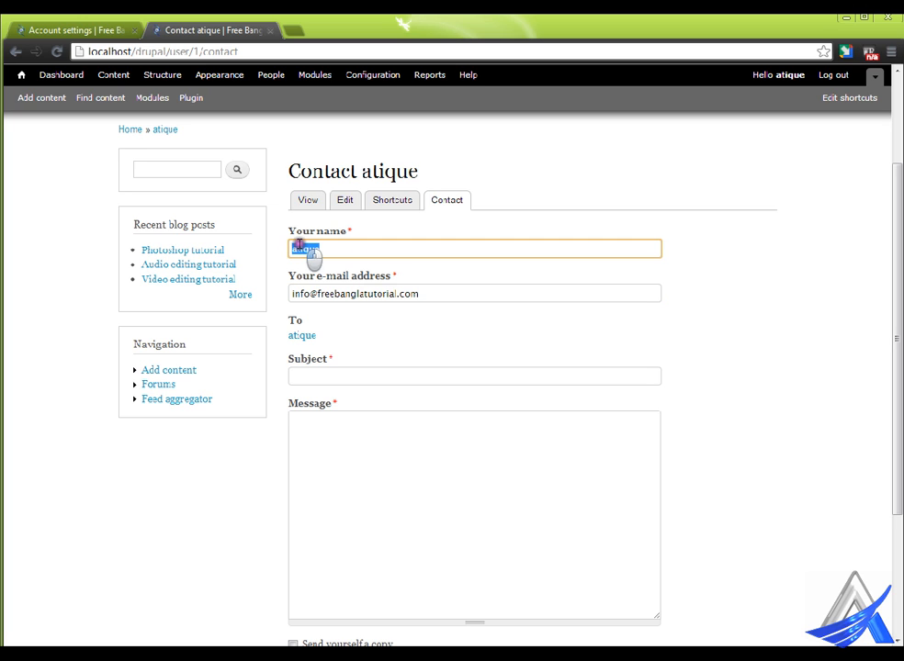
{"action": "left_click_drag", "start_coordinate": [443, 294], "coordinate": [296, 292]}
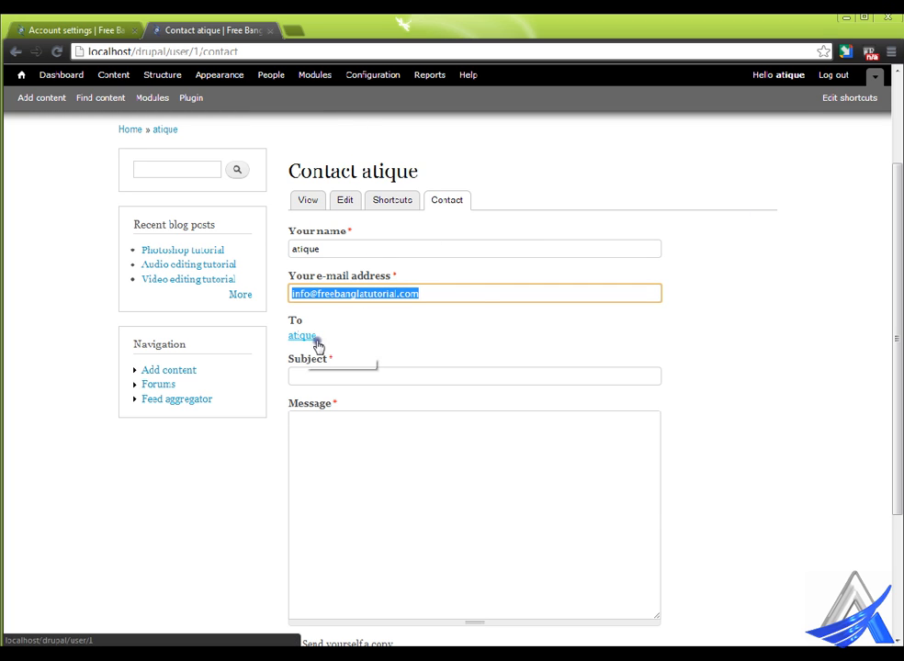
{"action": "left_click_drag", "start_coordinate": [331, 336], "coordinate": [287, 335]}
{"action": "left_click", "coordinate": [421, 339]}
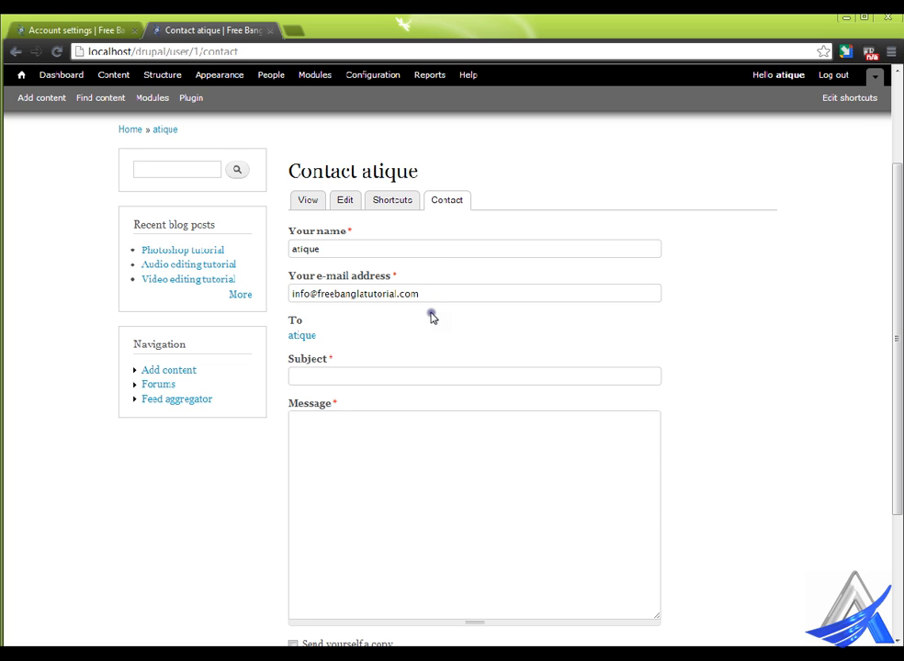
{"action": "scroll", "coordinate": [369, 552], "scroll_direction": "down", "scroll_amount": 2}
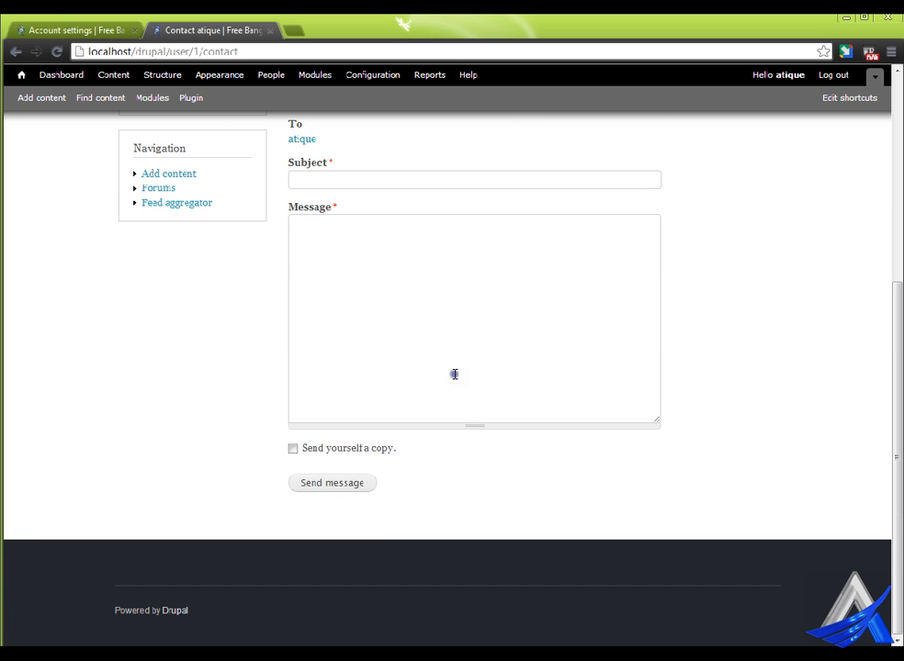
{"action": "scroll", "coordinate": [454, 372], "scroll_direction": "up", "scroll_amount": 3}
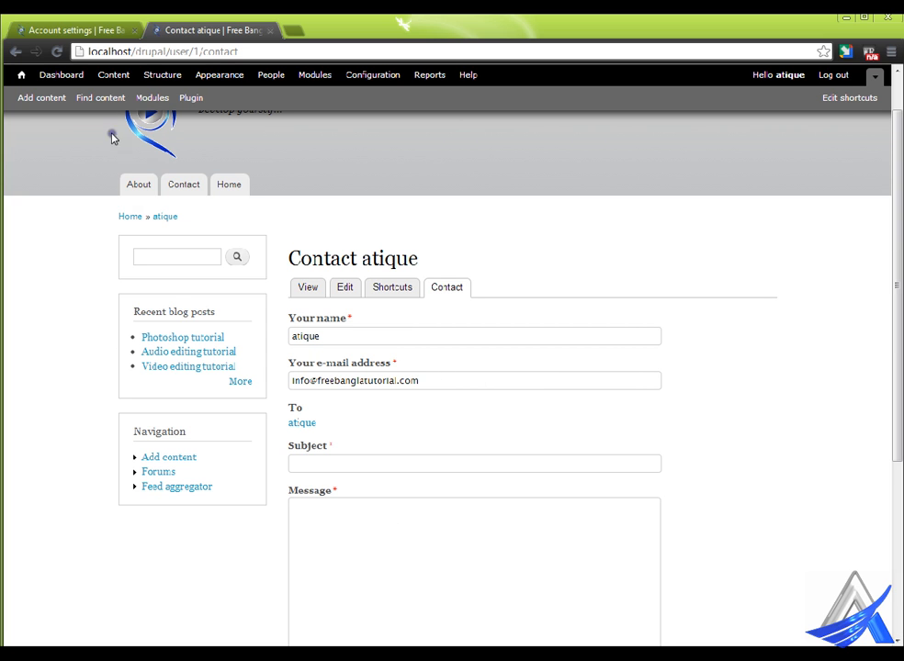
Return to Account settings and examine the contact form default and the available administrator role choices.
{"action": "left_click", "coordinate": [99, 19]}
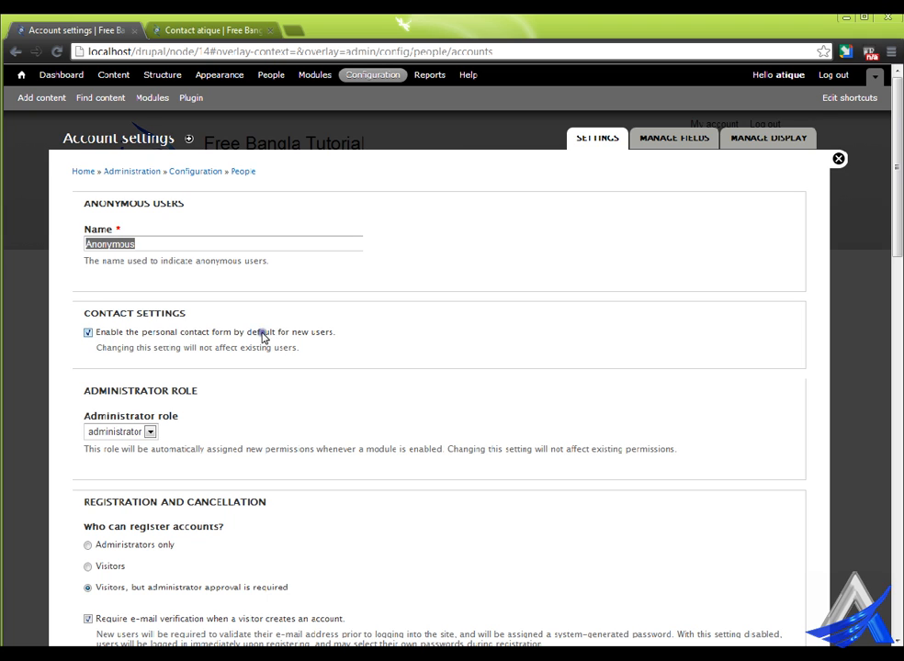
{"action": "scroll", "coordinate": [256, 335], "scroll_direction": "down", "scroll_amount": 3}
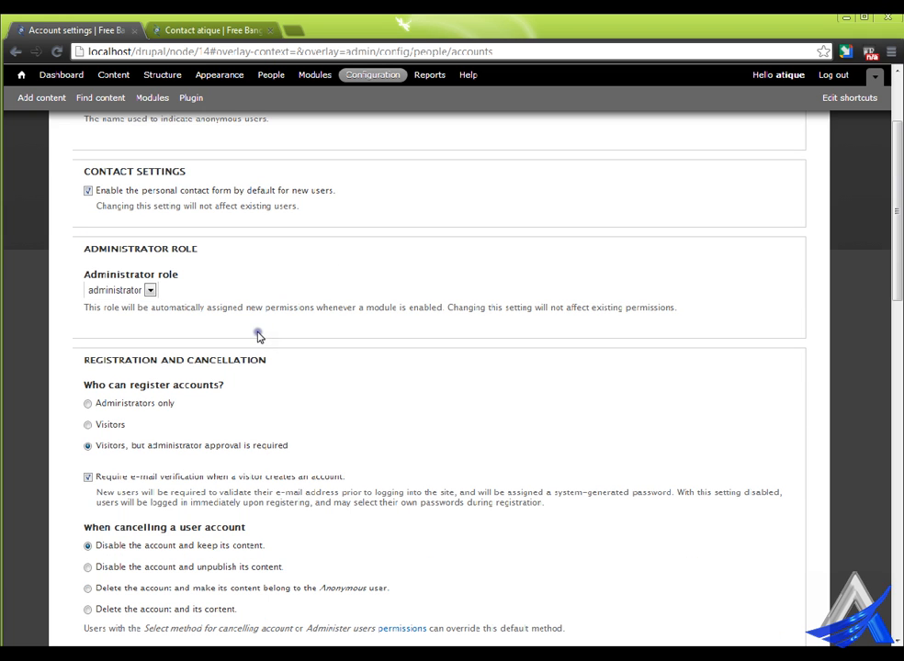
{"action": "left_click", "coordinate": [147, 290]}
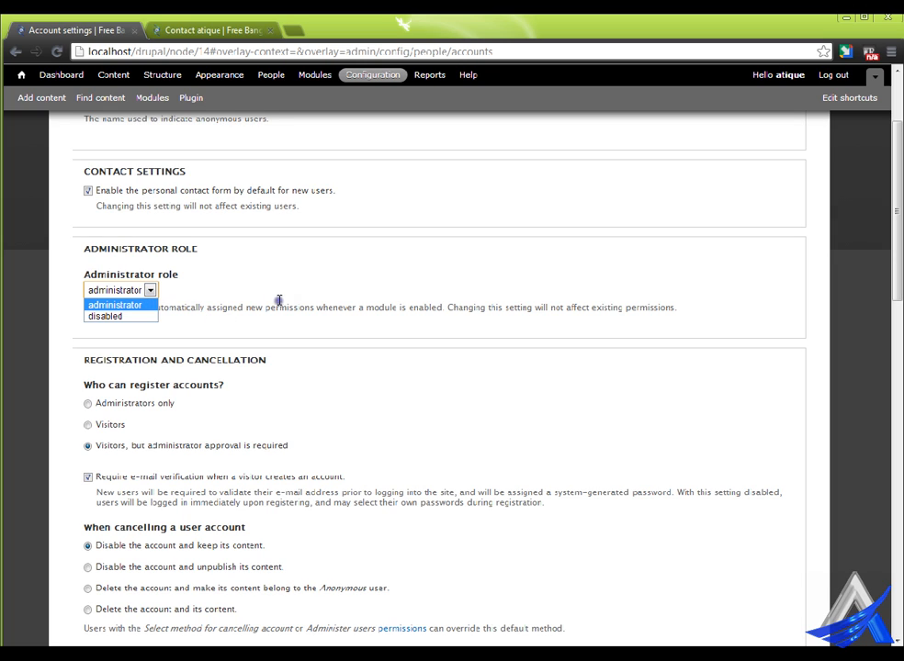
{"action": "left_click", "coordinate": [209, 327]}
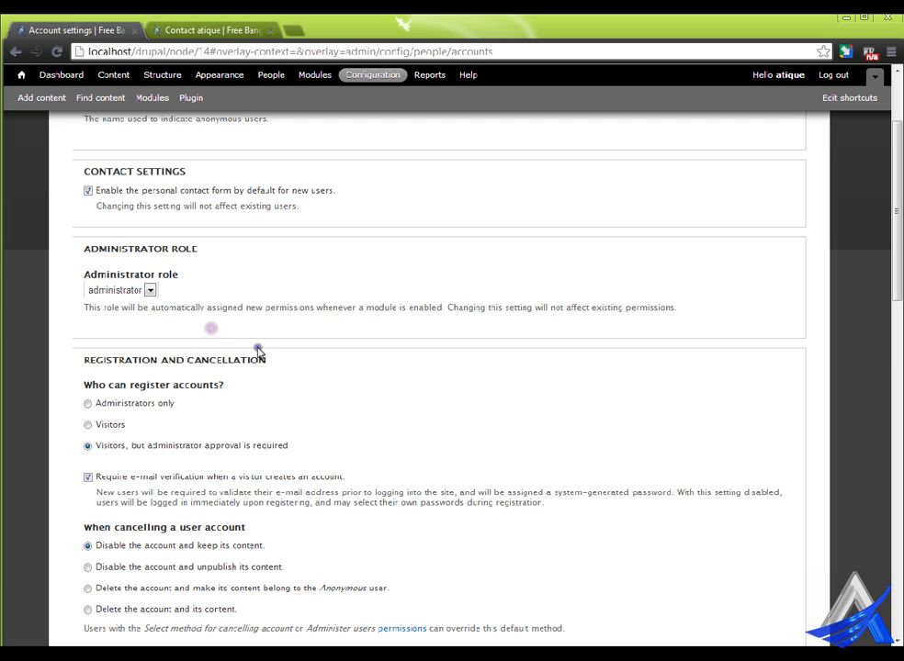
Examine the account registration and cancellation options and the signature option under Personalization.
{"action": "scroll", "coordinate": [255, 351], "scroll_direction": "down", "scroll_amount": 2}
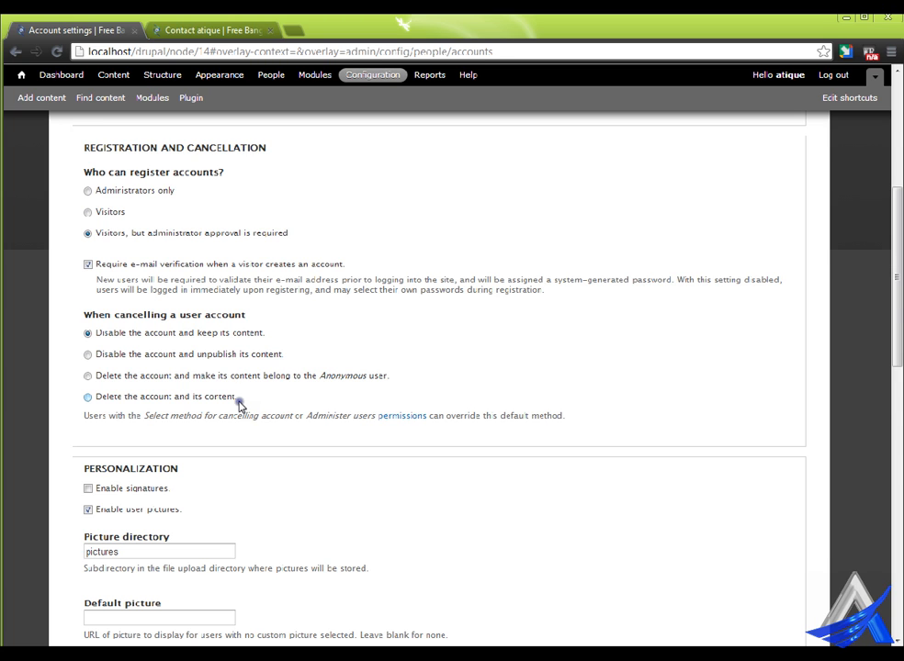
{"action": "scroll", "coordinate": [238, 407], "scroll_direction": "down", "scroll_amount": 3}
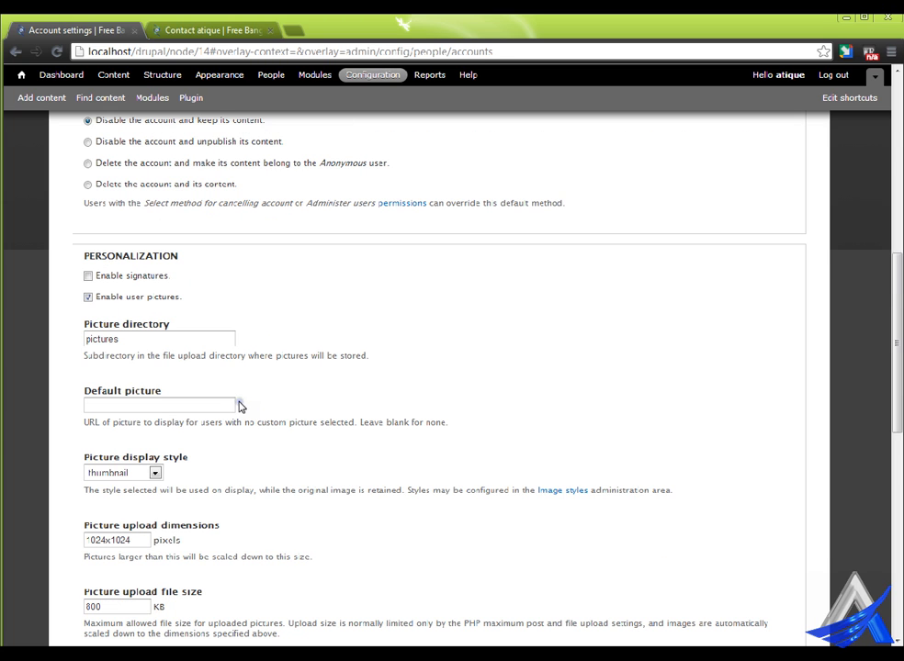
{"action": "left_click", "coordinate": [96, 275]}
{"action": "left_click", "coordinate": [94, 275]}
{"action": "left_click", "coordinate": [89, 277]}
Examine the picture directory and default picture fields of the user picture settings.
{"action": "scroll", "coordinate": [138, 379], "scroll_direction": "down", "scroll_amount": 3}
{"action": "left_click", "coordinate": [119, 264]}
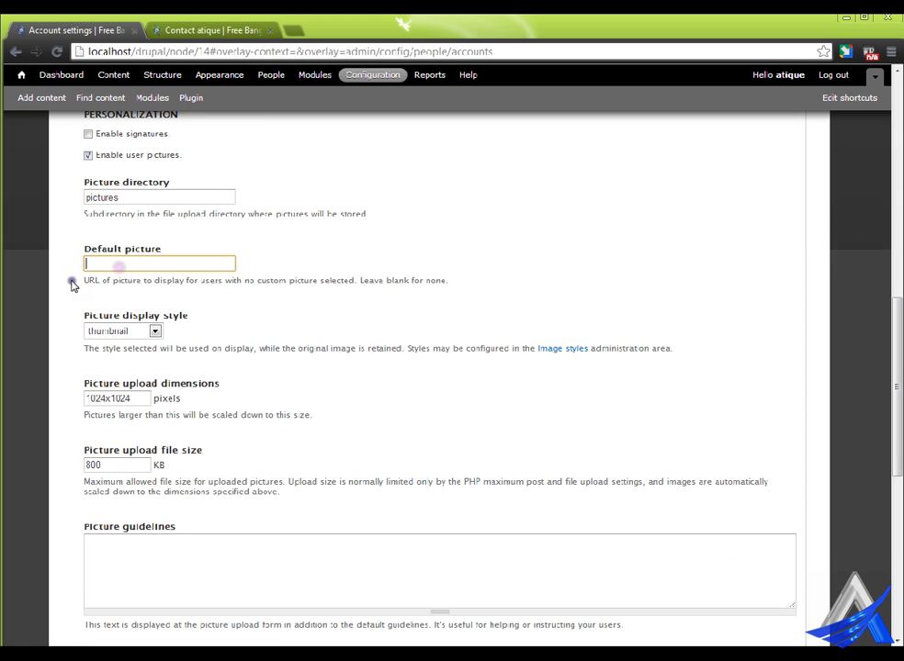
{"action": "left_click_drag", "start_coordinate": [129, 198], "coordinate": [84, 195]}
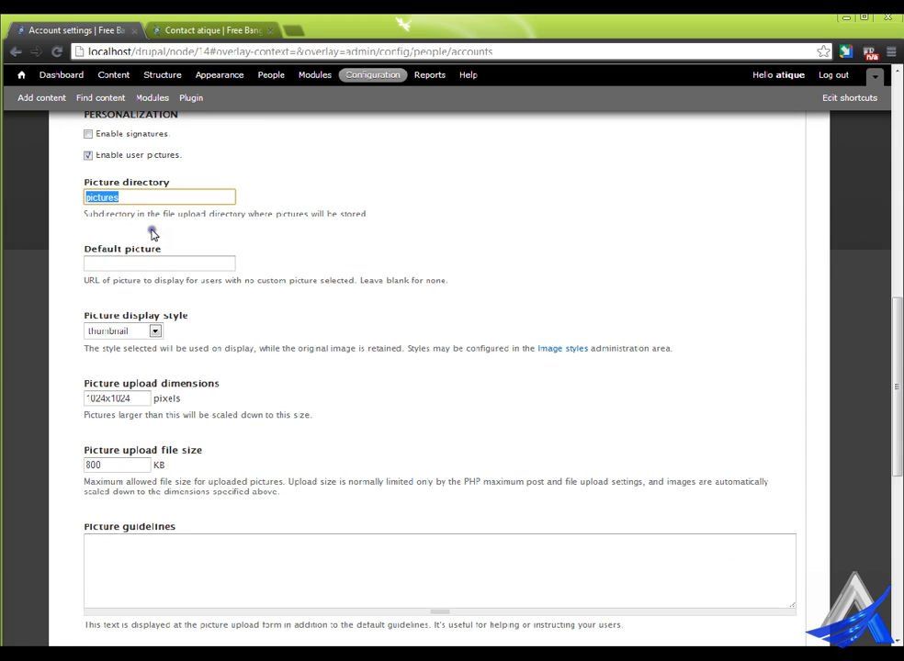
{"action": "left_click", "coordinate": [118, 265]}
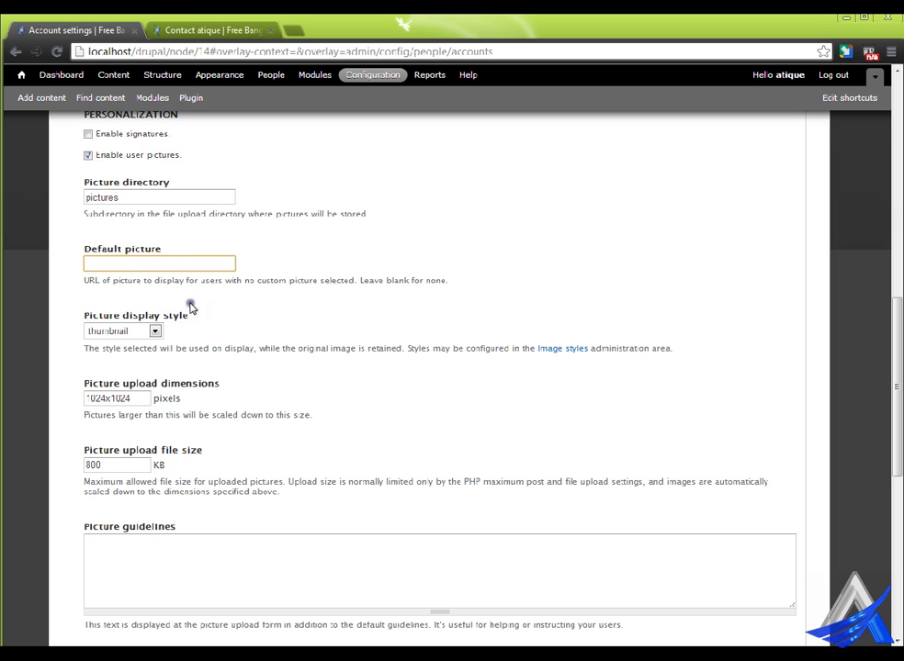
Examine the available picture display styles, the upload limits and the picture guidelines field.
{"action": "scroll", "coordinate": [142, 255], "scroll_direction": "down", "scroll_amount": 1}
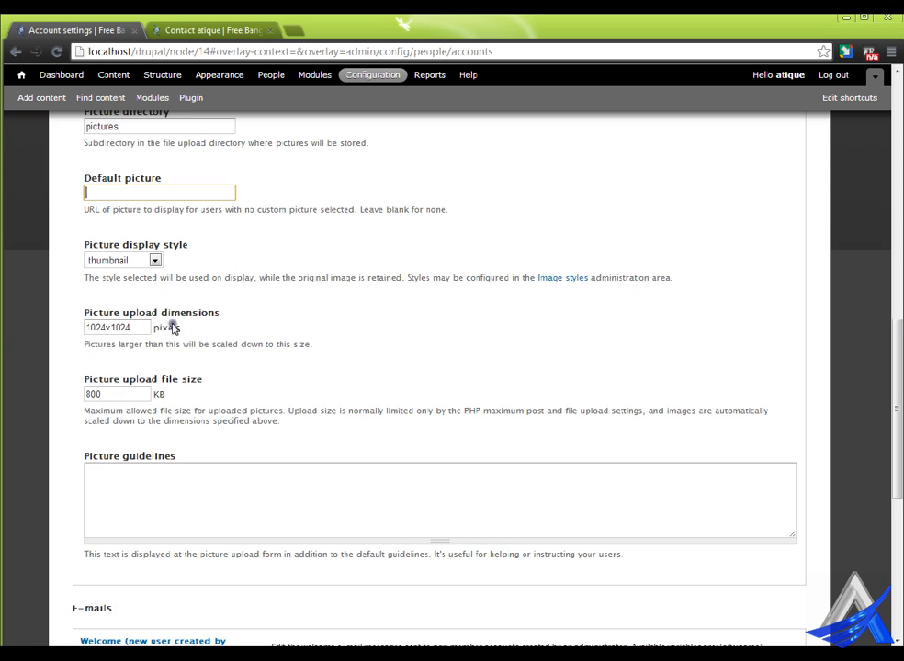
{"action": "left_click", "coordinate": [140, 261]}
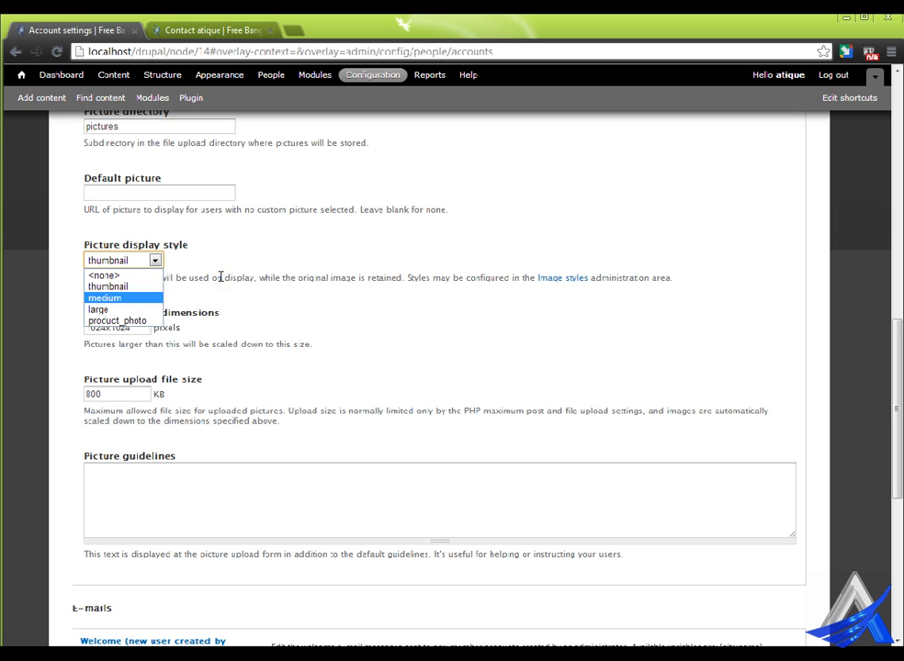
{"action": "left_click", "coordinate": [137, 262]}
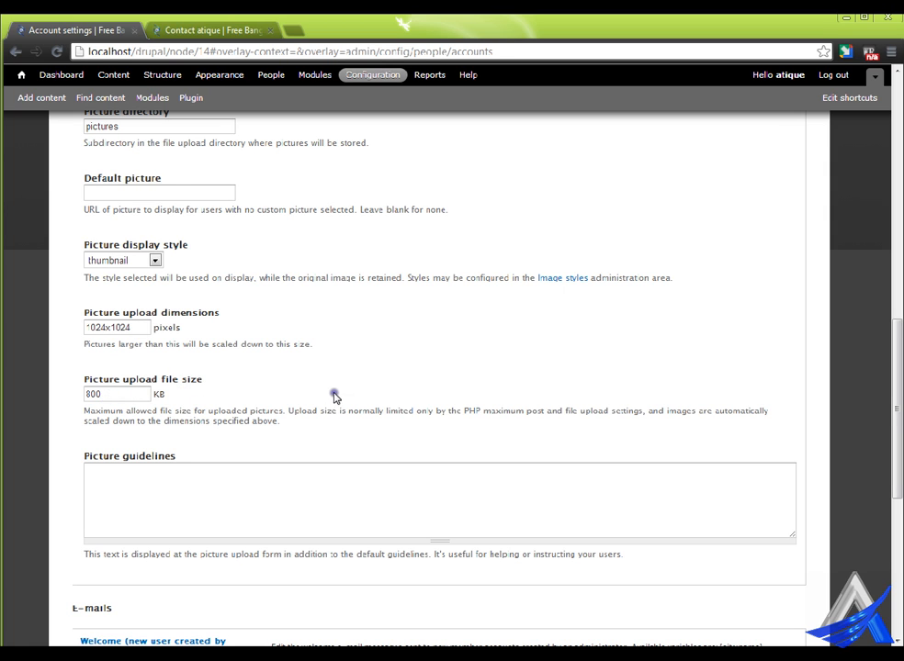
{"action": "scroll", "coordinate": [333, 398], "scroll_direction": "down", "scroll_amount": 3}
{"action": "left_click", "coordinate": [143, 290]}
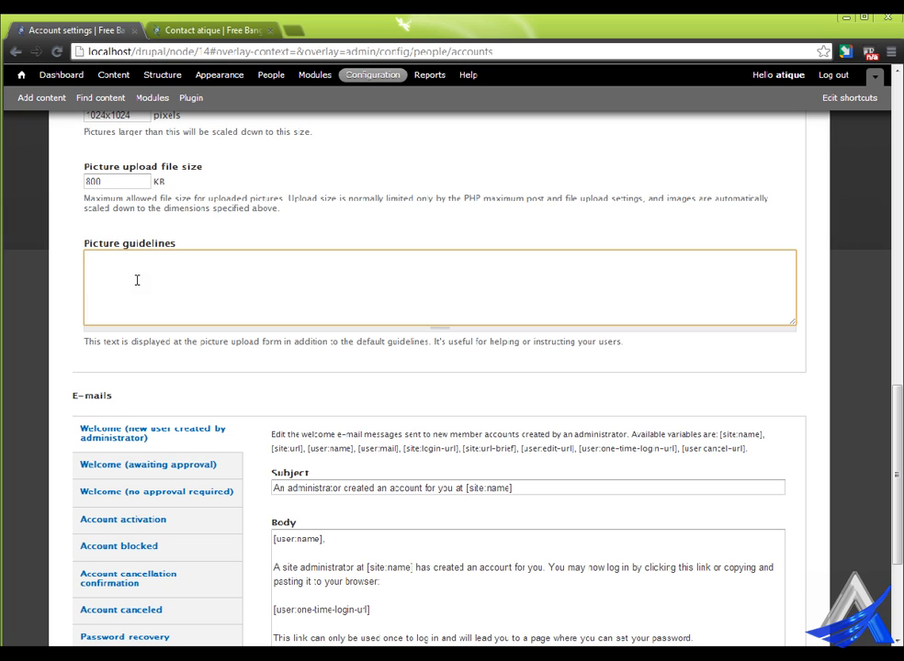
Examine the picture upload file size, plus the subject with its [site:name] variable in the administrator-created account welcome e-mail.
{"action": "double_click", "coordinate": [92, 181]}
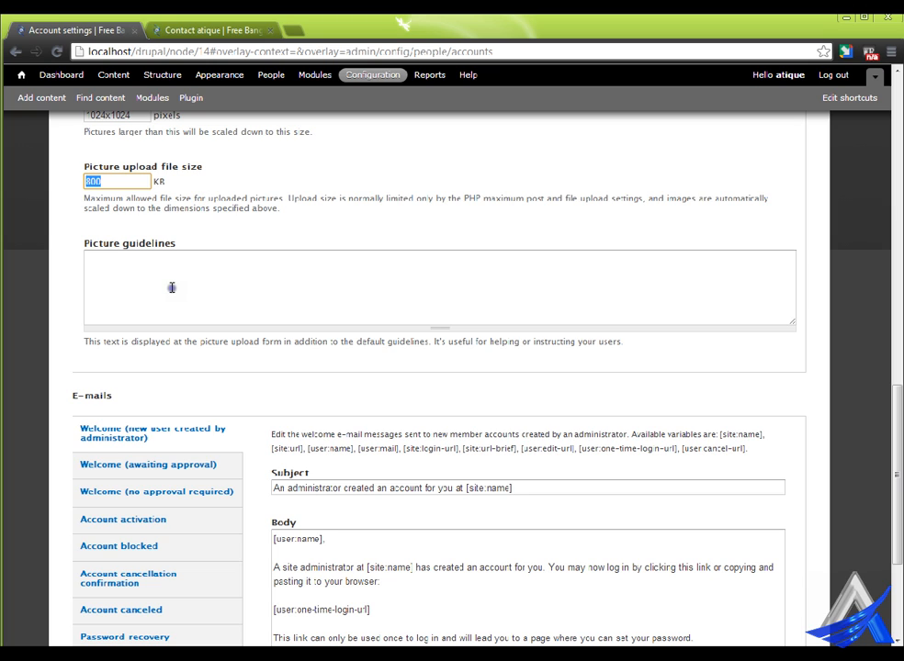
{"action": "scroll", "coordinate": [171, 287], "scroll_direction": "down", "scroll_amount": 3}
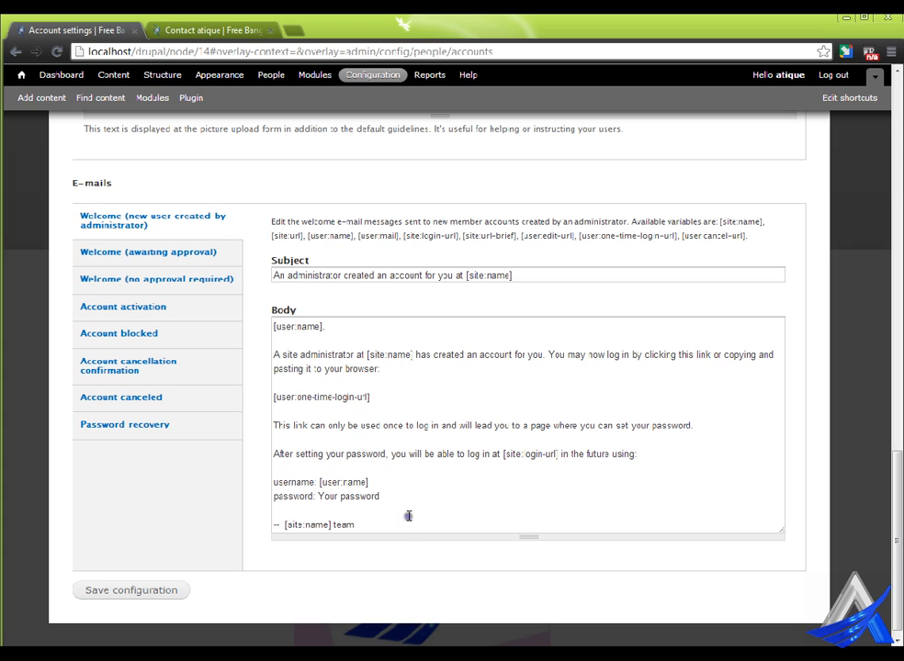
{"action": "left_click", "coordinate": [487, 275]}
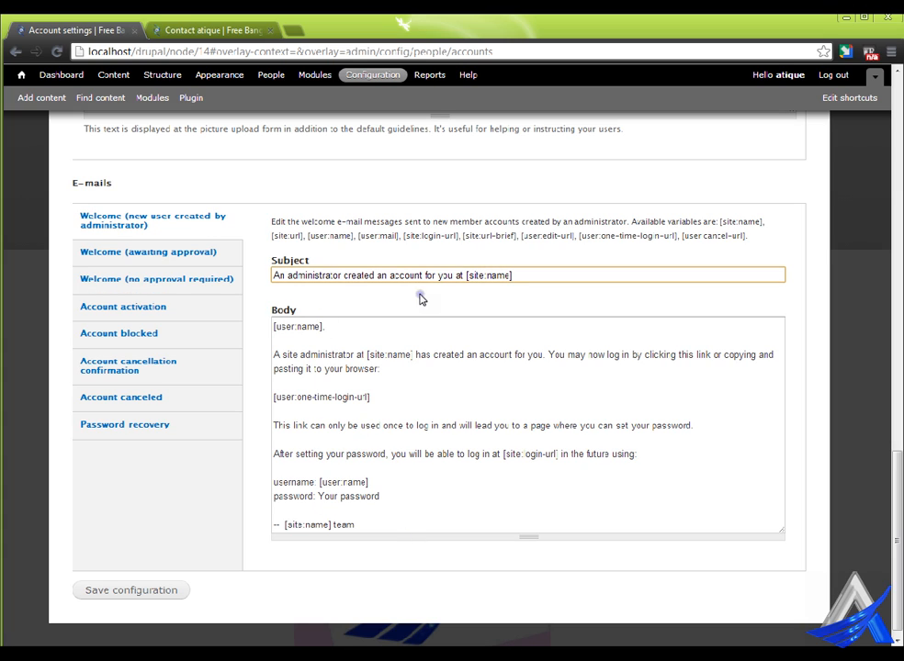
{"action": "left_click_drag", "start_coordinate": [541, 276], "coordinate": [469, 275]}
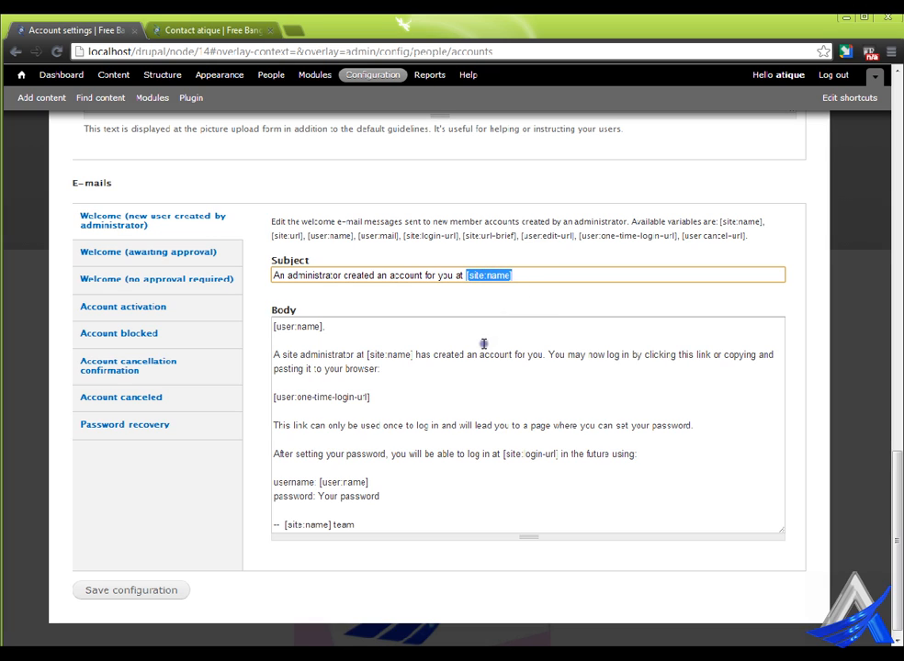
{"action": "left_click", "coordinate": [508, 275]}
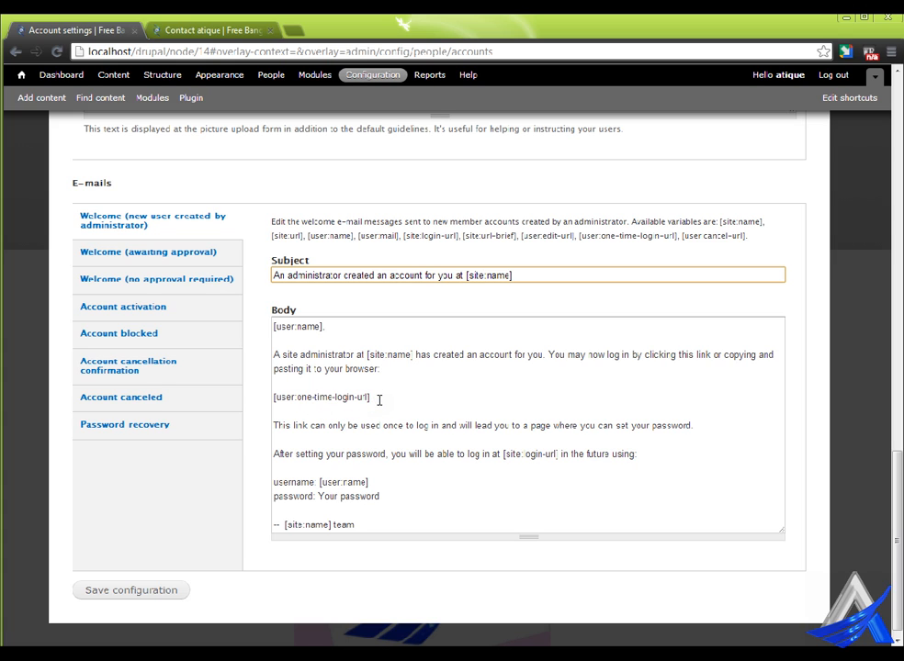
Review the e-mail verification requirement for registration, and examine the variables available for the administrator-created account welcome e-mail.
{"action": "scroll", "coordinate": [378, 400], "scroll_direction": "up", "scroll_amount": 10}
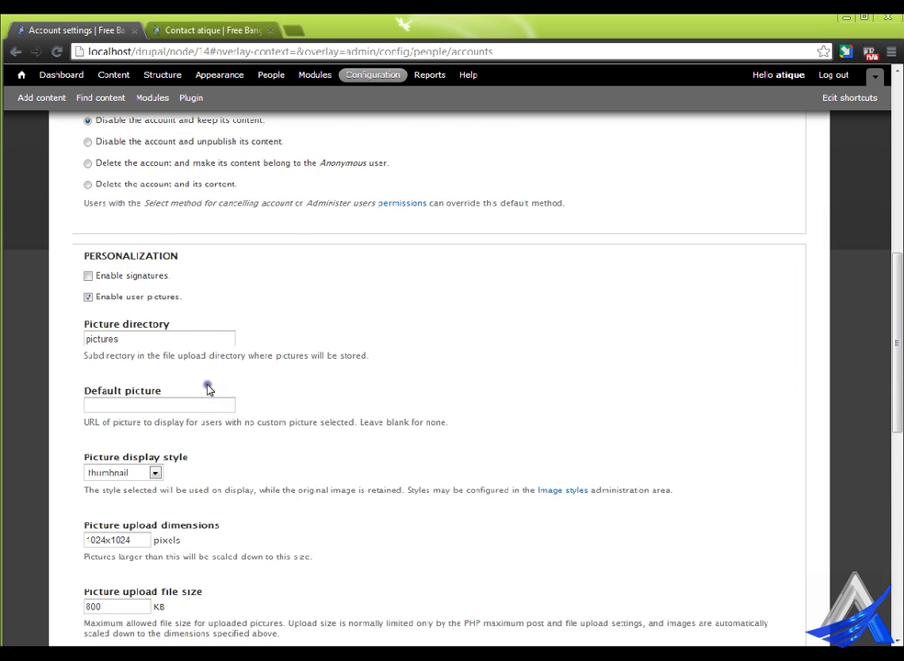
{"action": "scroll", "coordinate": [206, 389], "scroll_direction": "up", "scroll_amount": 3}
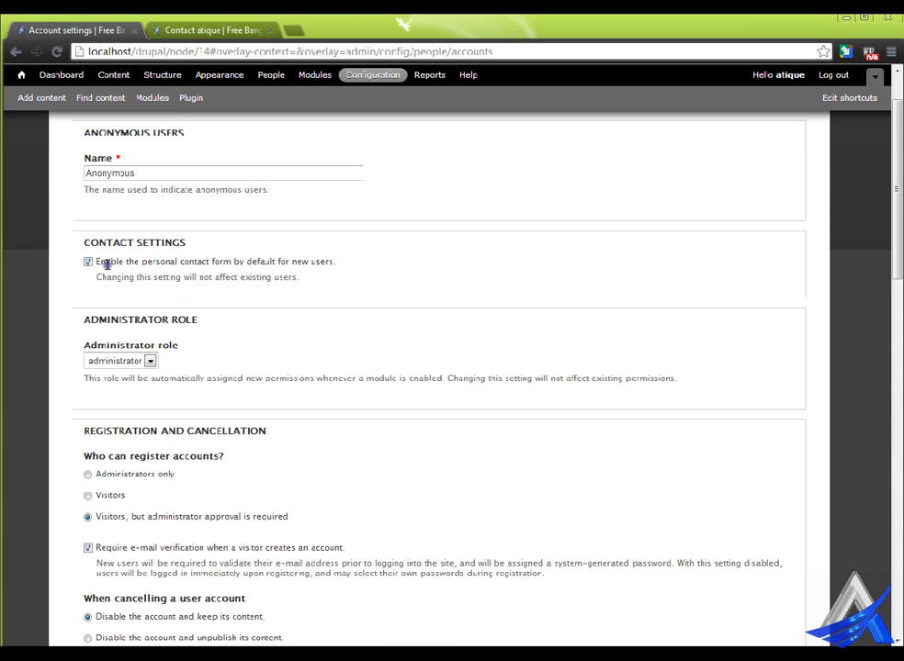
{"action": "scroll", "coordinate": [243, 439], "scroll_direction": "down", "scroll_amount": 2}
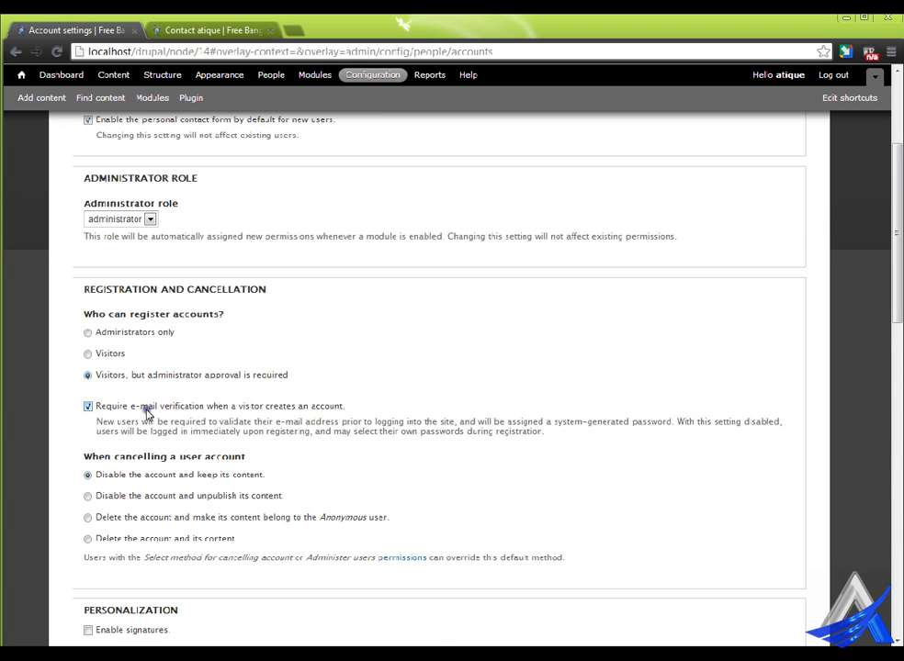
{"action": "scroll", "coordinate": [286, 455], "scroll_direction": "down", "scroll_amount": 11}
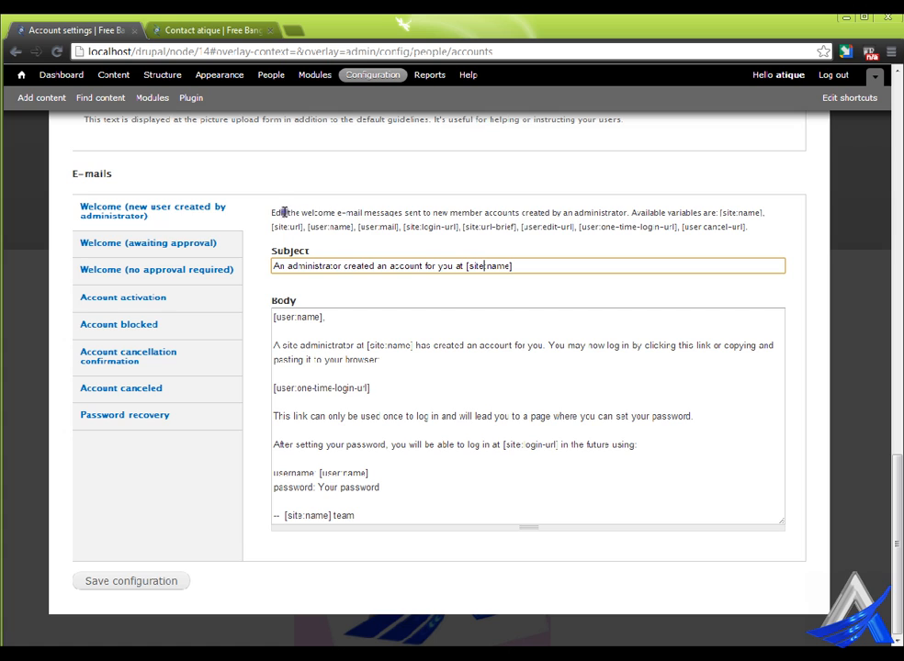
{"action": "left_click_drag", "start_coordinate": [272, 213], "coordinate": [781, 220]}
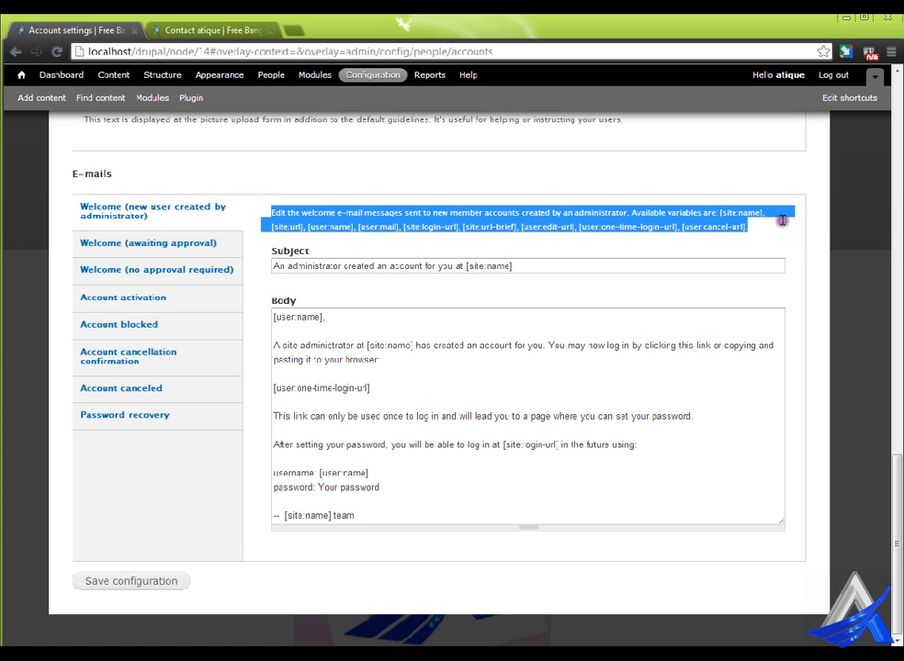
{"action": "left_click", "coordinate": [720, 221]}
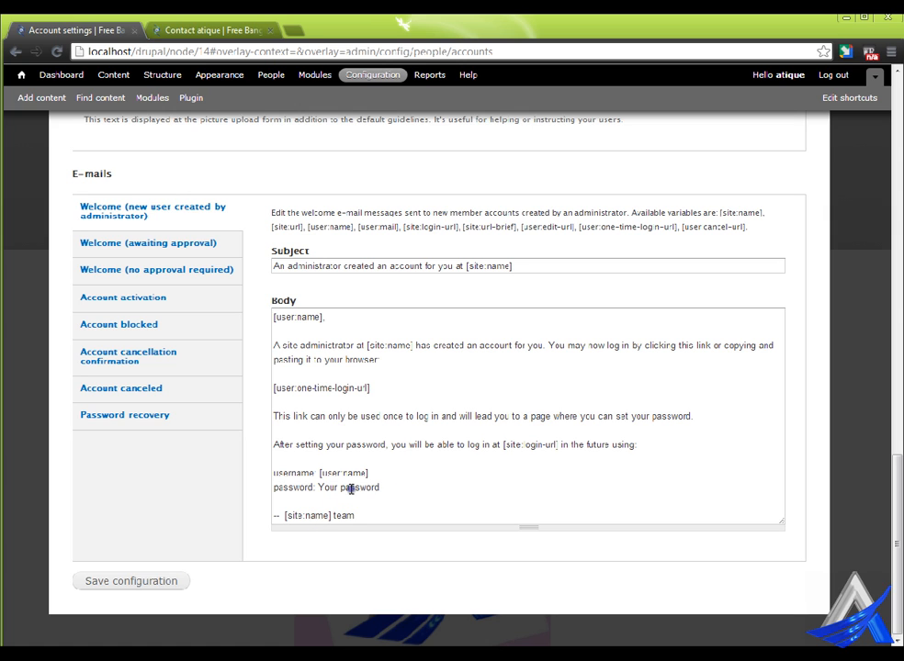
Examine the e-mail templates for welcome awaiting approval, welcome with no approval required, and account activation.
{"action": "left_click", "coordinate": [183, 244]}
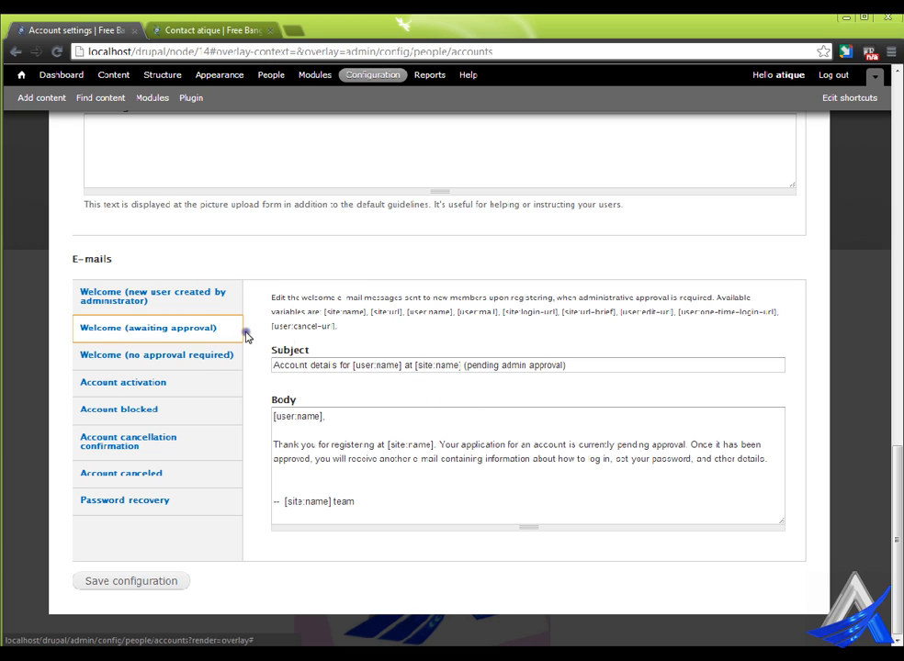
{"action": "left_click", "coordinate": [186, 359]}
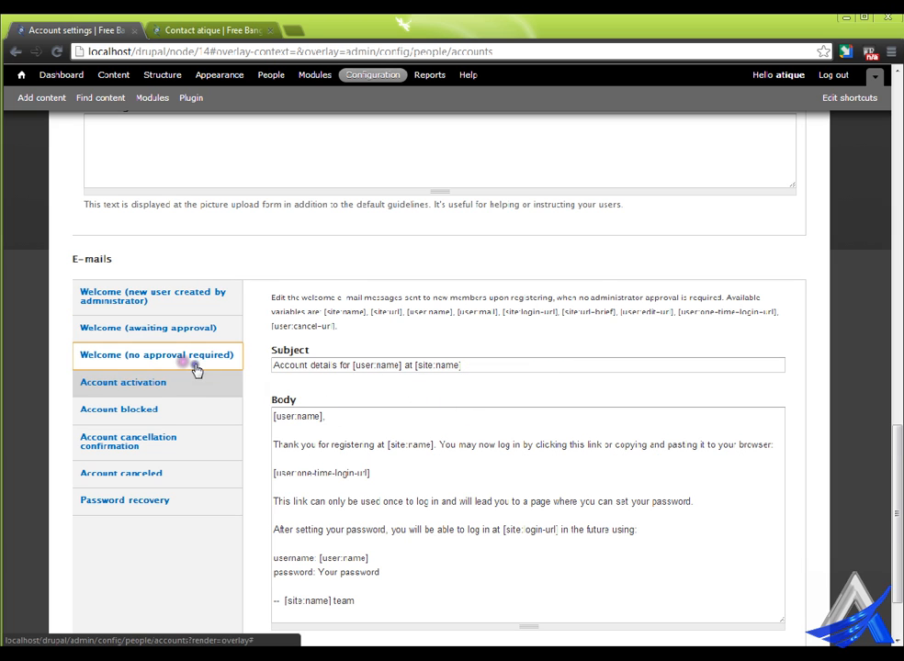
{"action": "scroll", "coordinate": [409, 436], "scroll_direction": "down", "scroll_amount": 2}
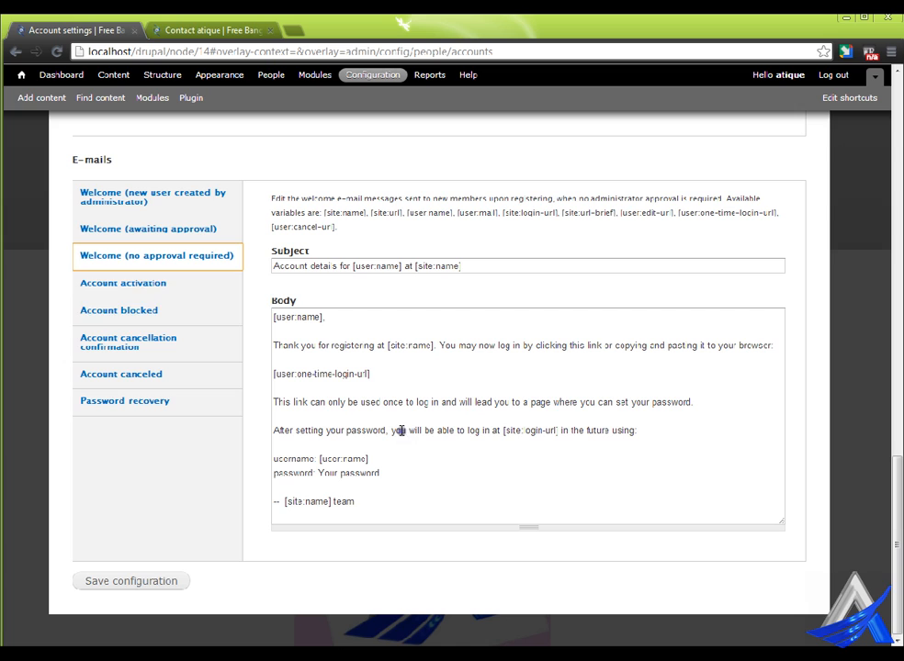
{"action": "left_click", "coordinate": [166, 285]}
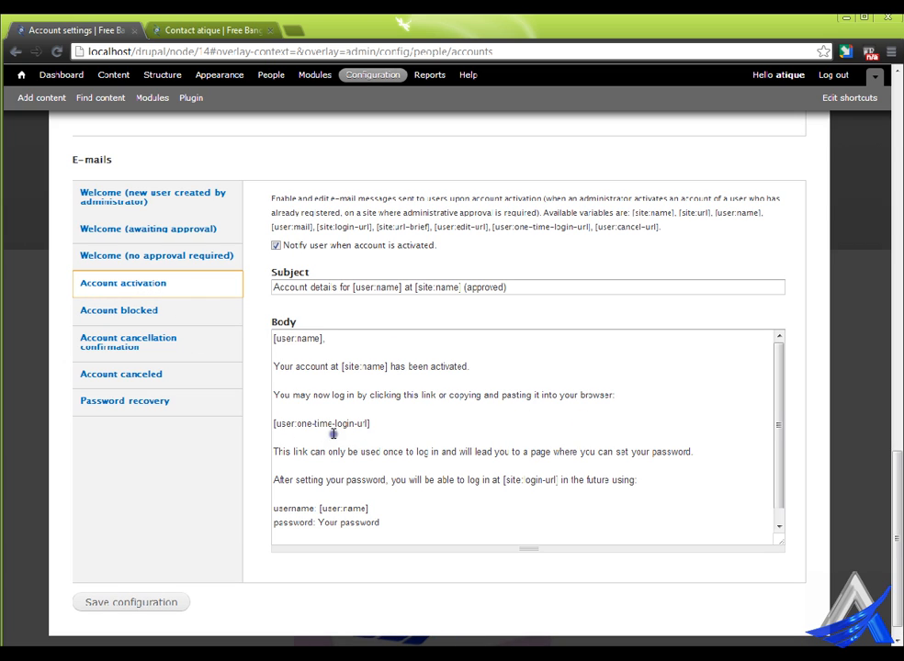
Examine the e-mail settings for blocked accounts, account cancellation confirmation and canceled accounts.
{"action": "left_click", "coordinate": [186, 317]}
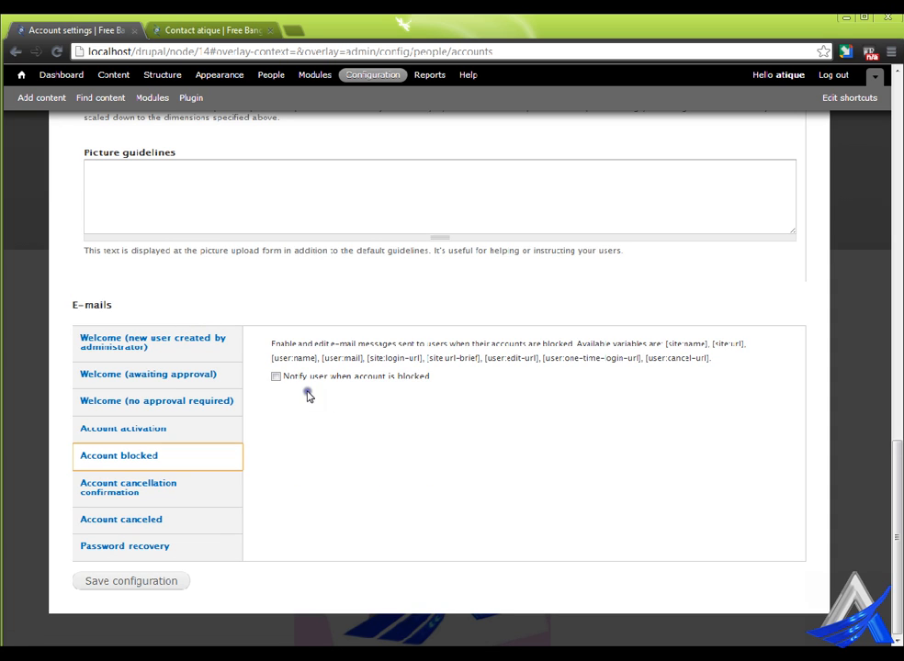
{"action": "left_click", "coordinate": [149, 494]}
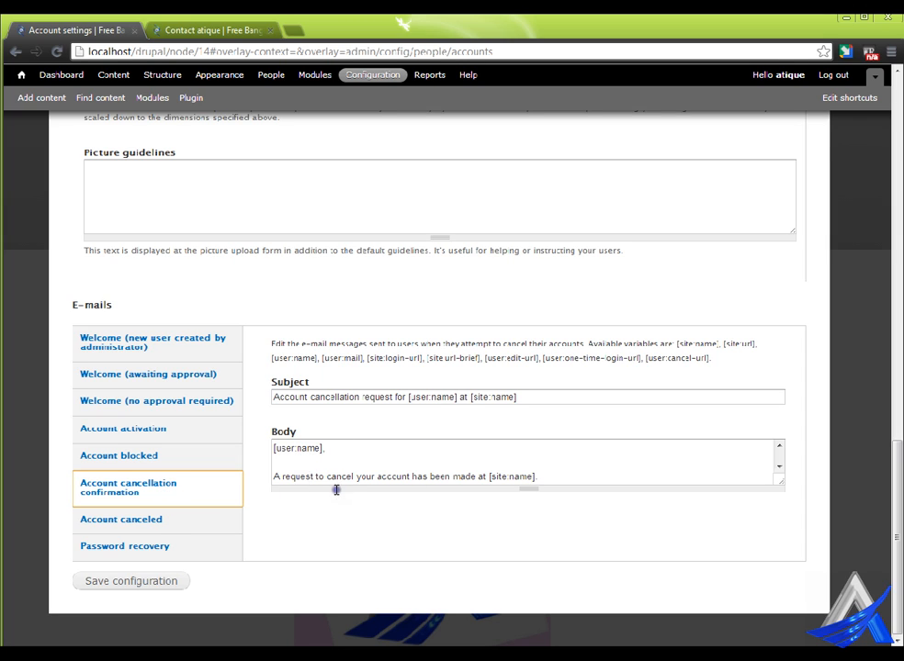
{"action": "scroll", "coordinate": [334, 481], "scroll_direction": "down", "scroll_amount": 3}
{"action": "left_click", "coordinate": [174, 531]}
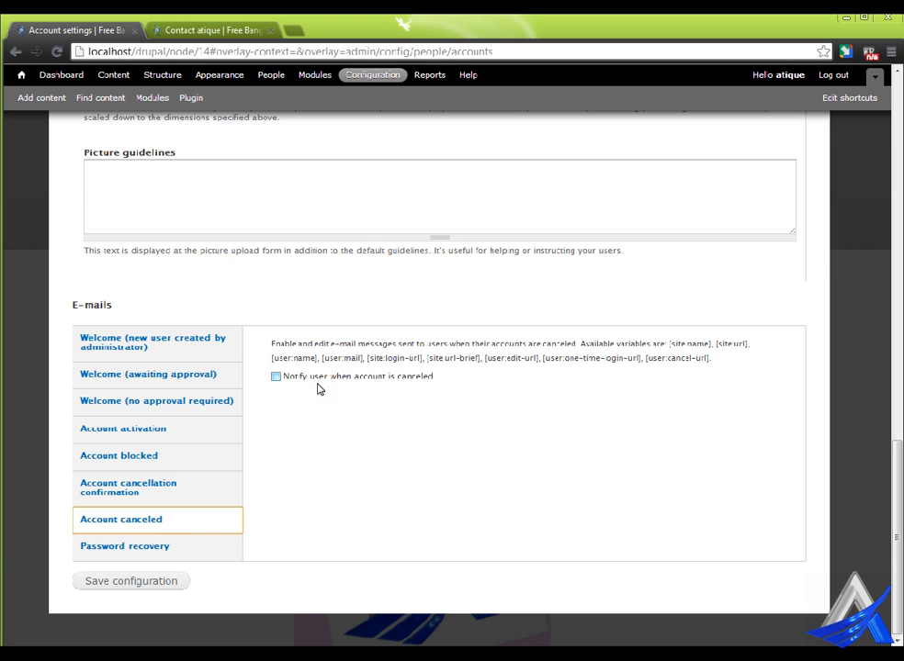
Examine the password recovery e-mail and its [user:one-time-login-url] line, and return to the start of the account settings.
{"action": "left_click", "coordinate": [174, 556]}
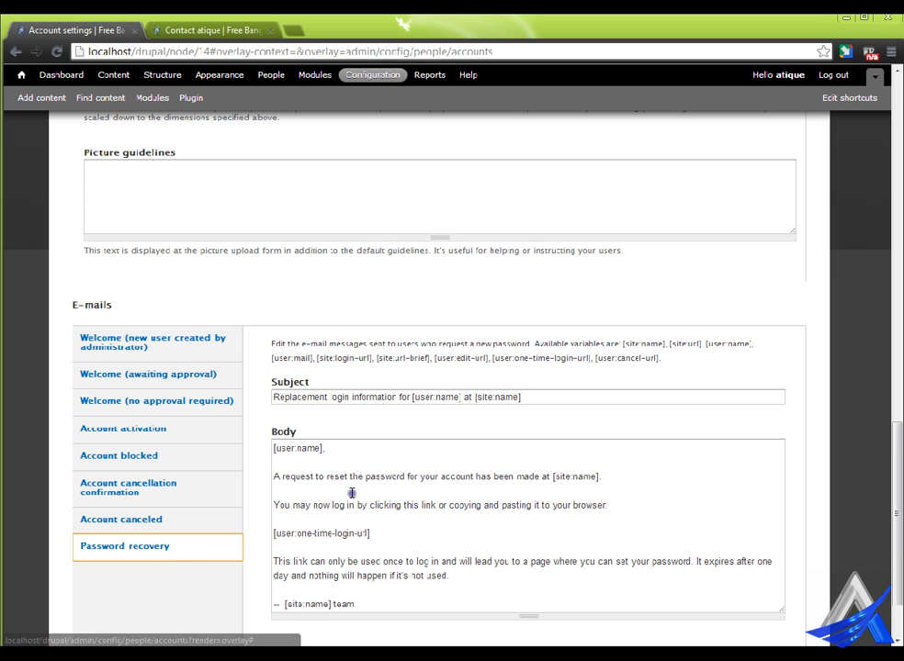
{"action": "scroll", "coordinate": [351, 493], "scroll_direction": "down", "scroll_amount": 1}
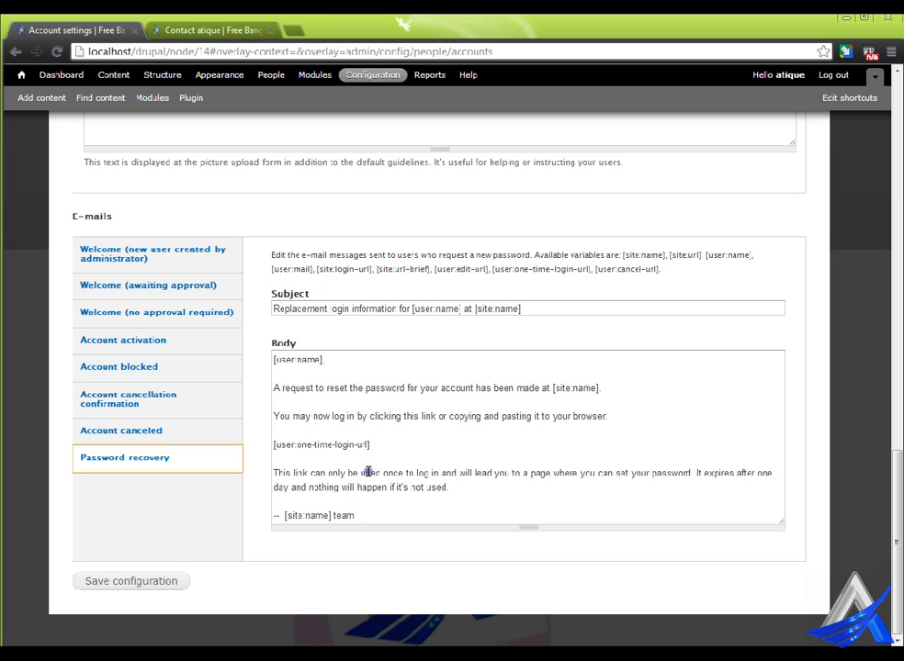
{"action": "triple_click", "coordinate": [381, 448]}
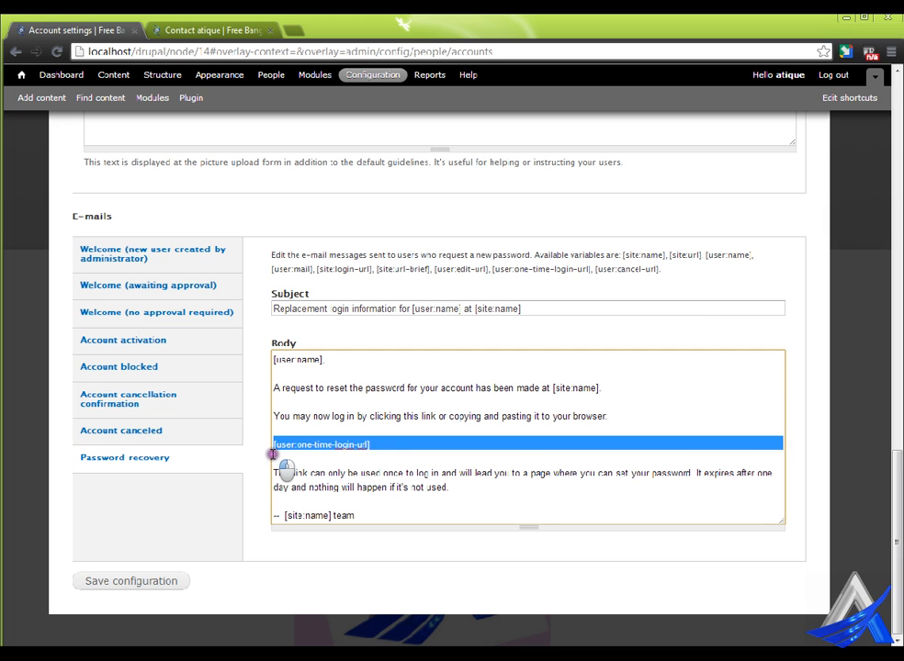
{"action": "scroll", "coordinate": [168, 571], "scroll_direction": "up", "scroll_amount": 4}
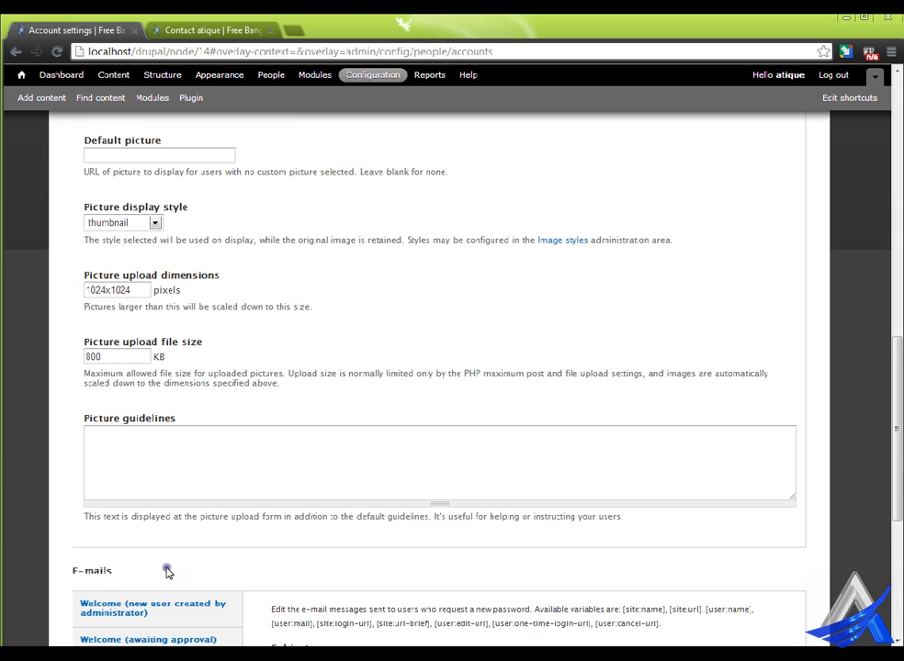
{"action": "scroll", "coordinate": [167, 572], "scroll_direction": "up", "scroll_amount": 12}
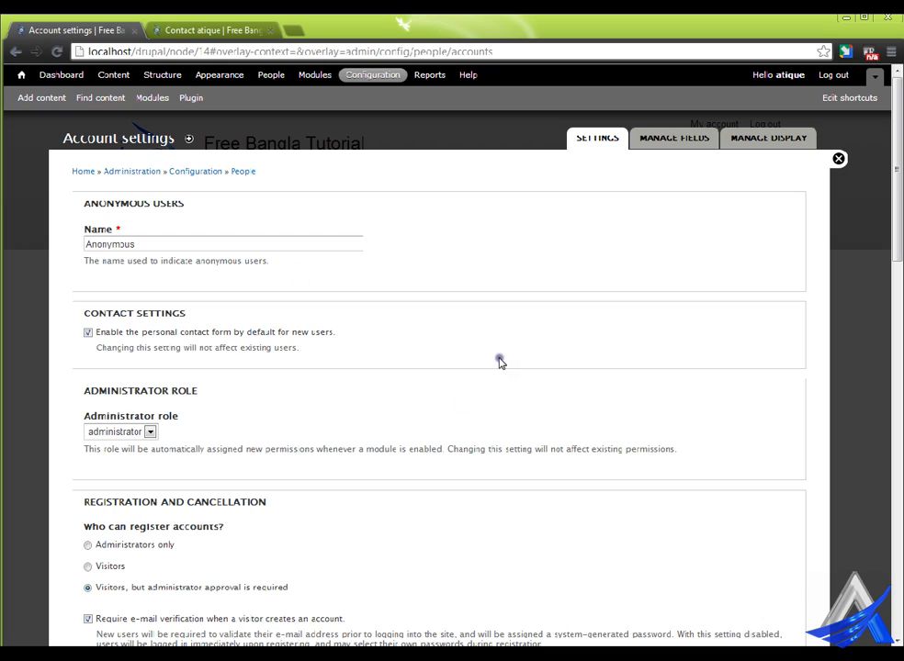